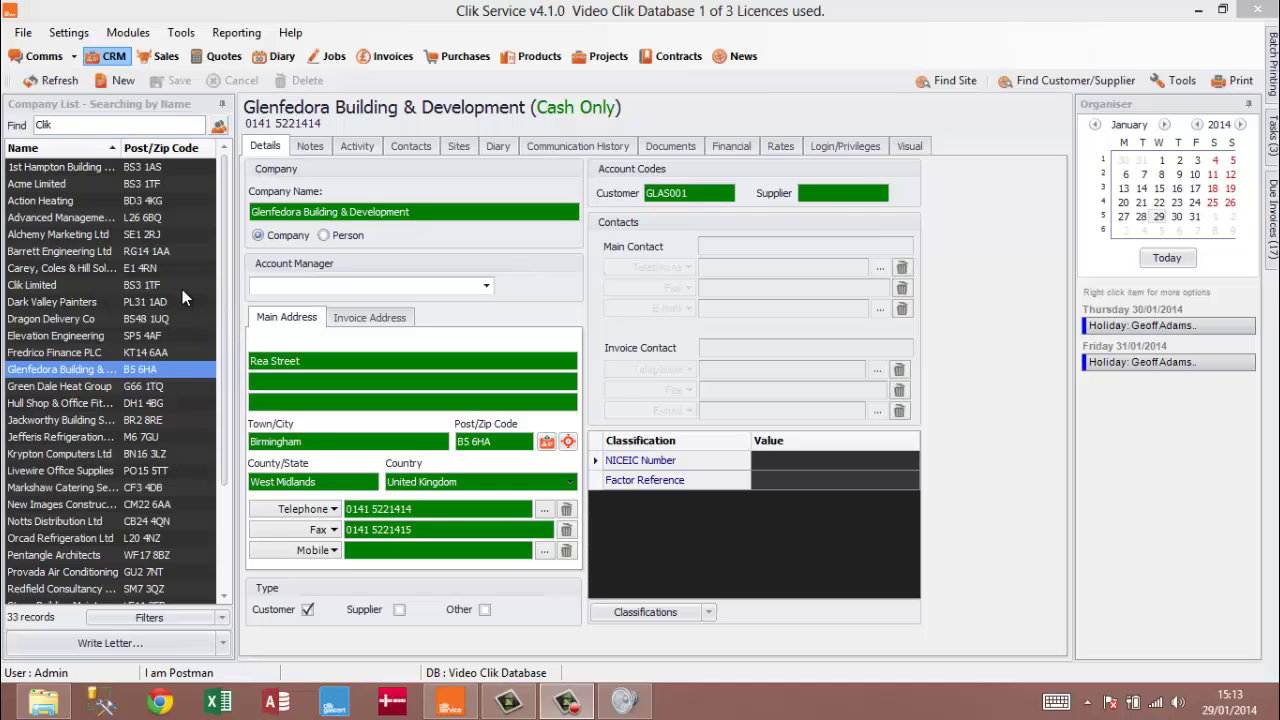
Step: Find Redfield Consultancy Services in the company list and create a new jobsheet for it
left_click(60, 125)
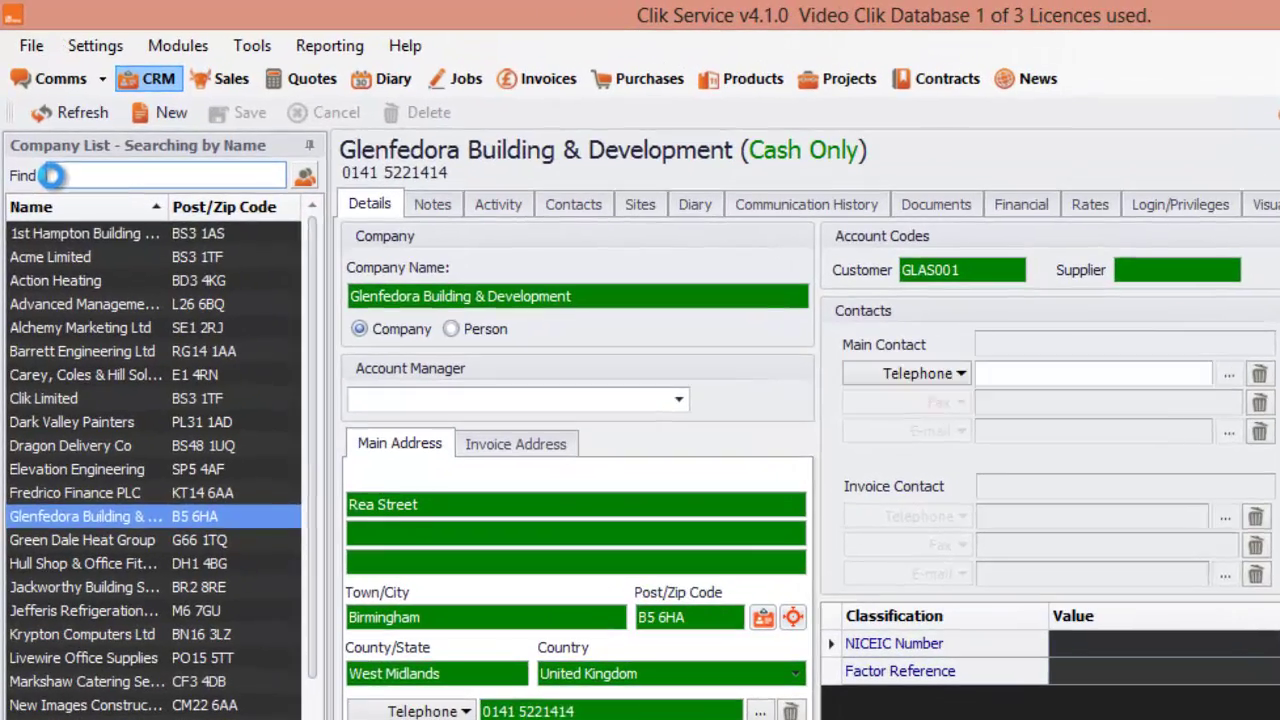
type("Red")
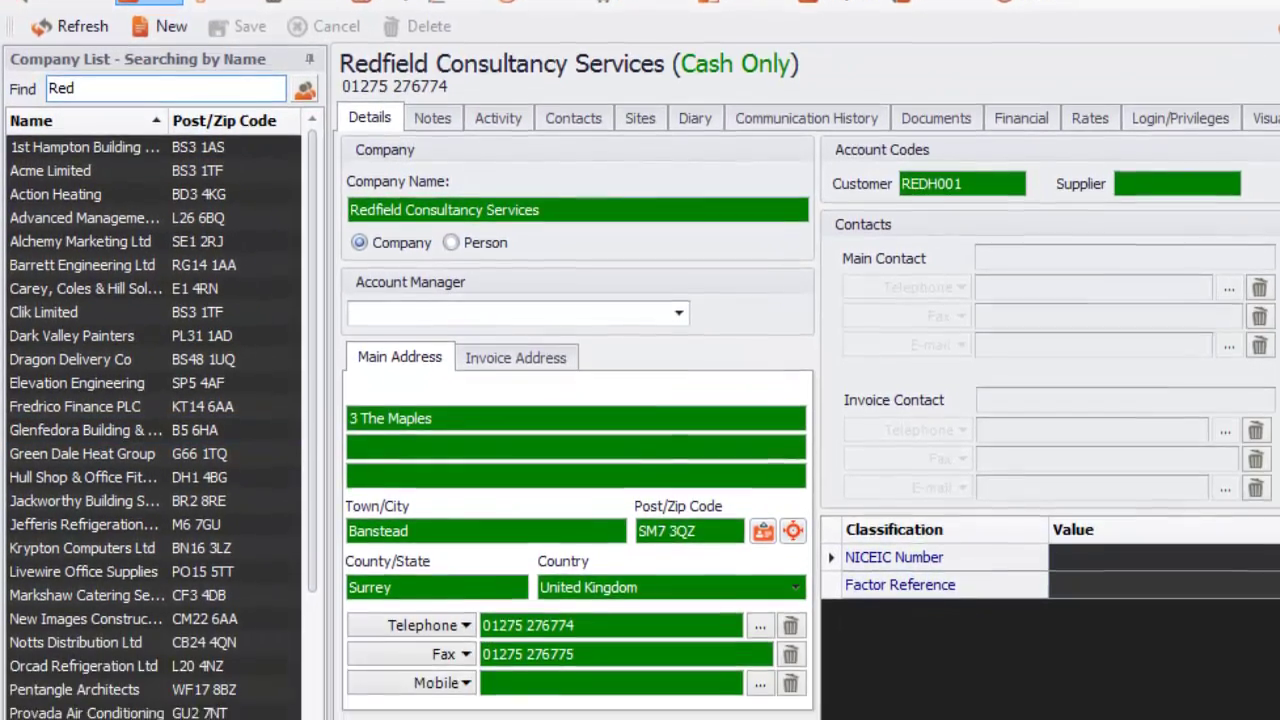
right_click(166, 614)
mouse_move(288, 607)
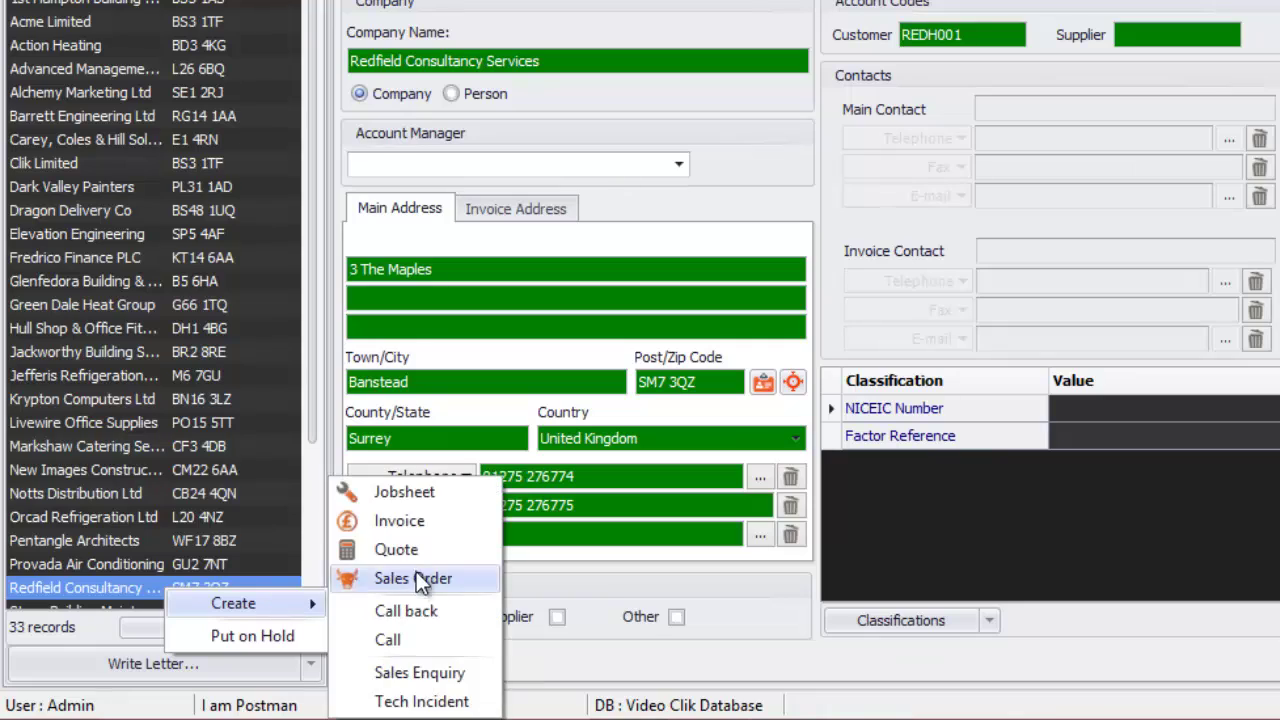
left_click(421, 495)
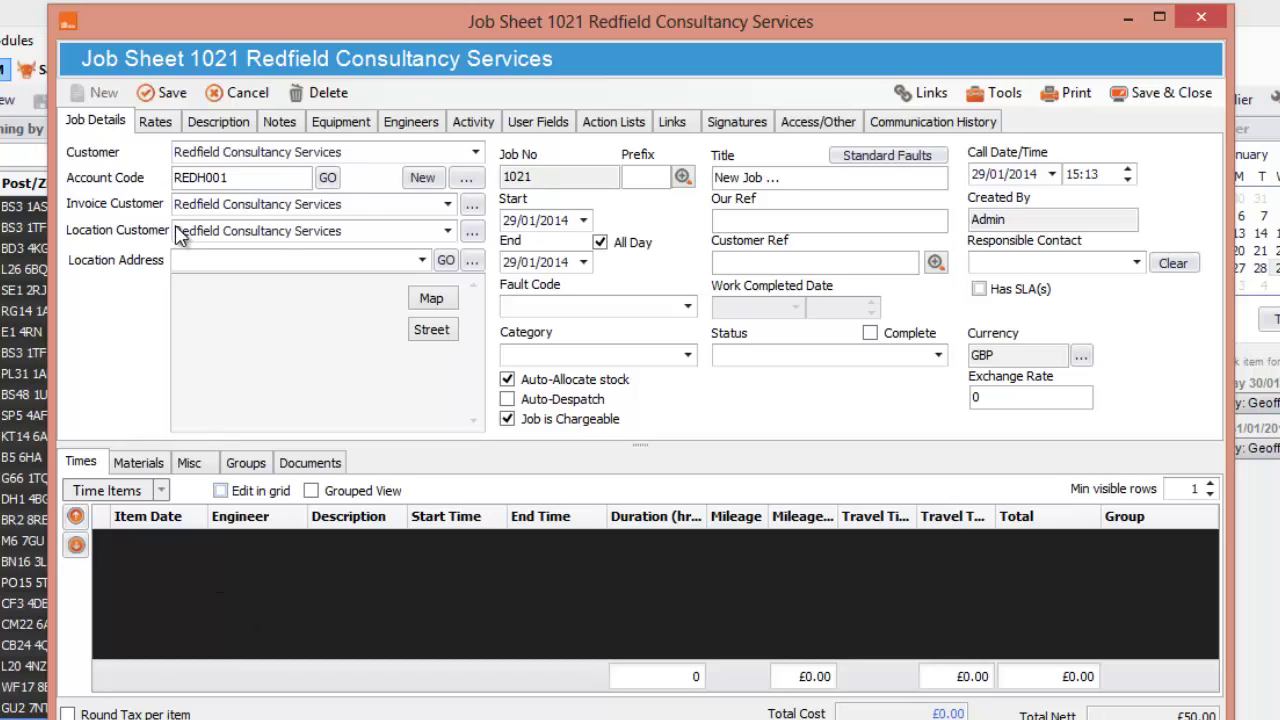
Step: Set the job's location address to the customer's Default site
left_click(421, 261)
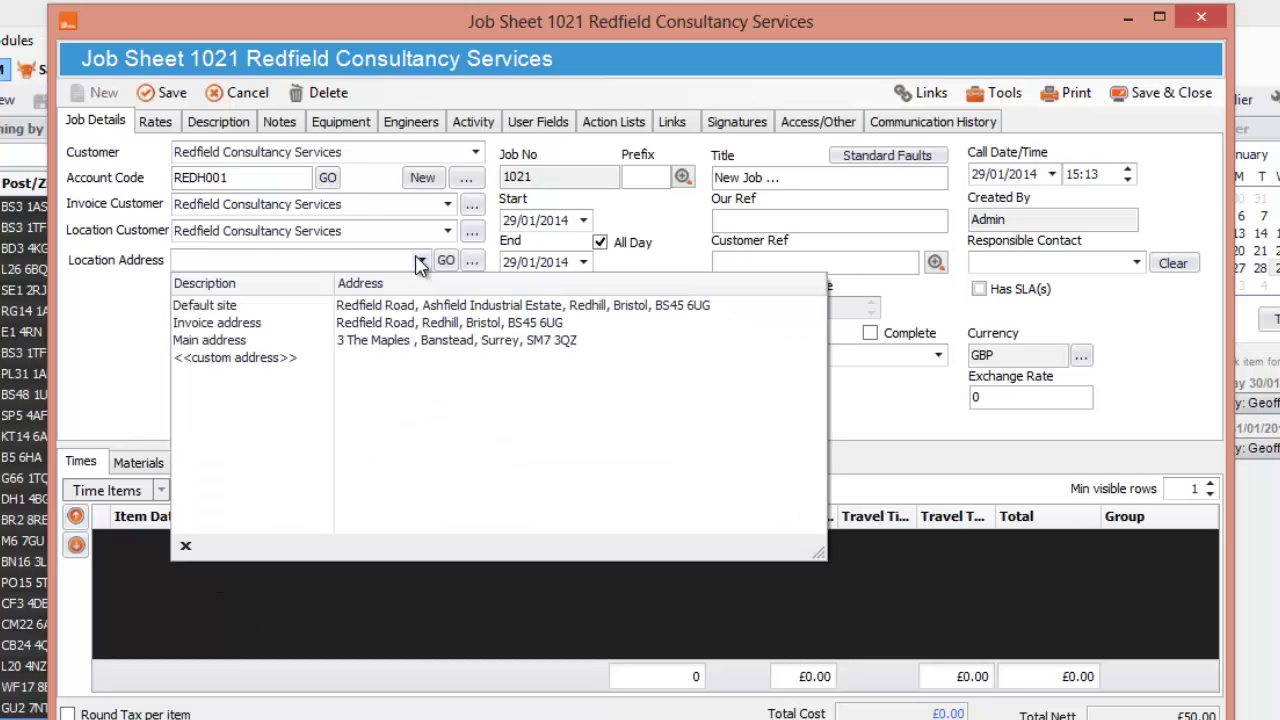
left_click(295, 306)
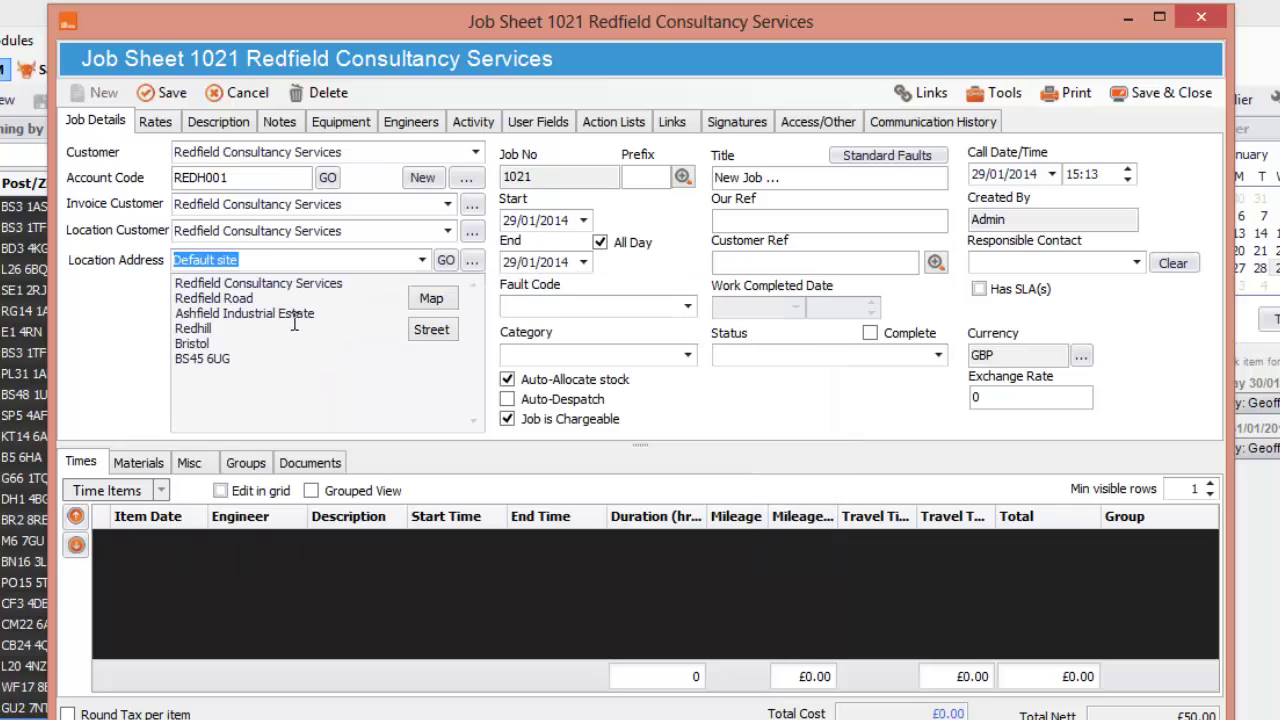
left_click(295, 348)
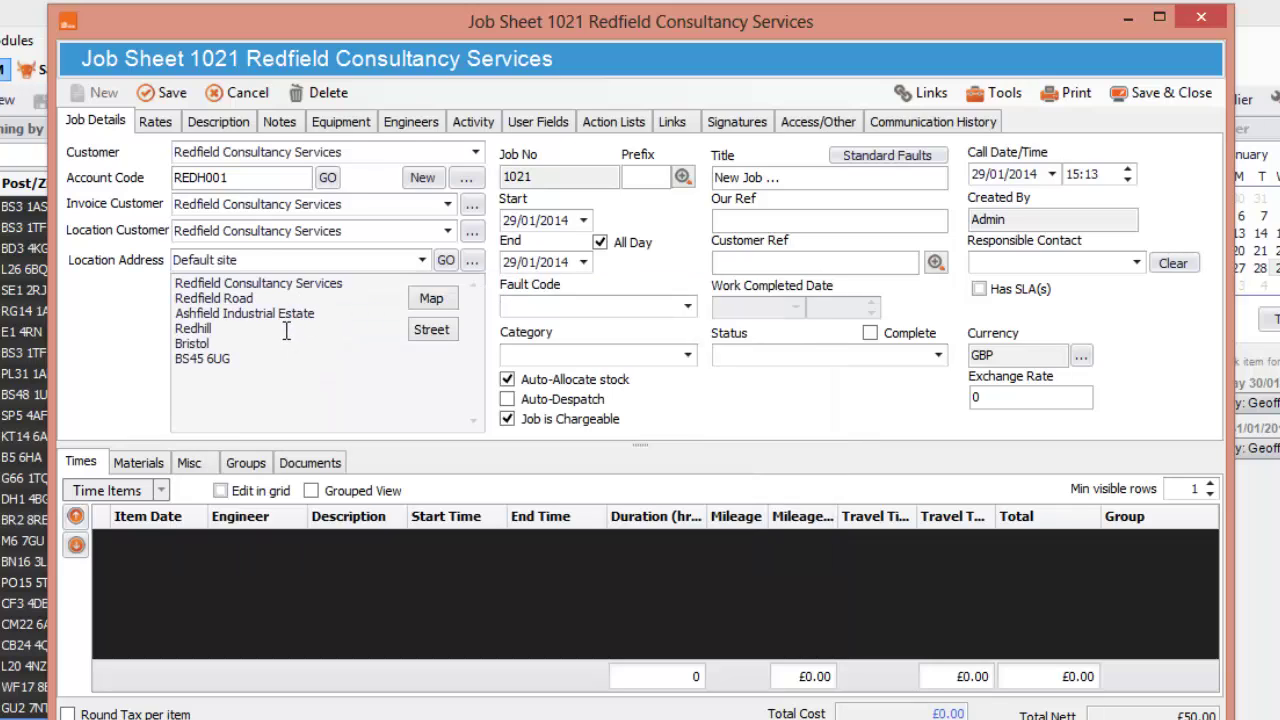
Step: Review the job's callout charge and engineer rates, and switch Overtime Rate 1 to a custom rate
left_click(180, 117)
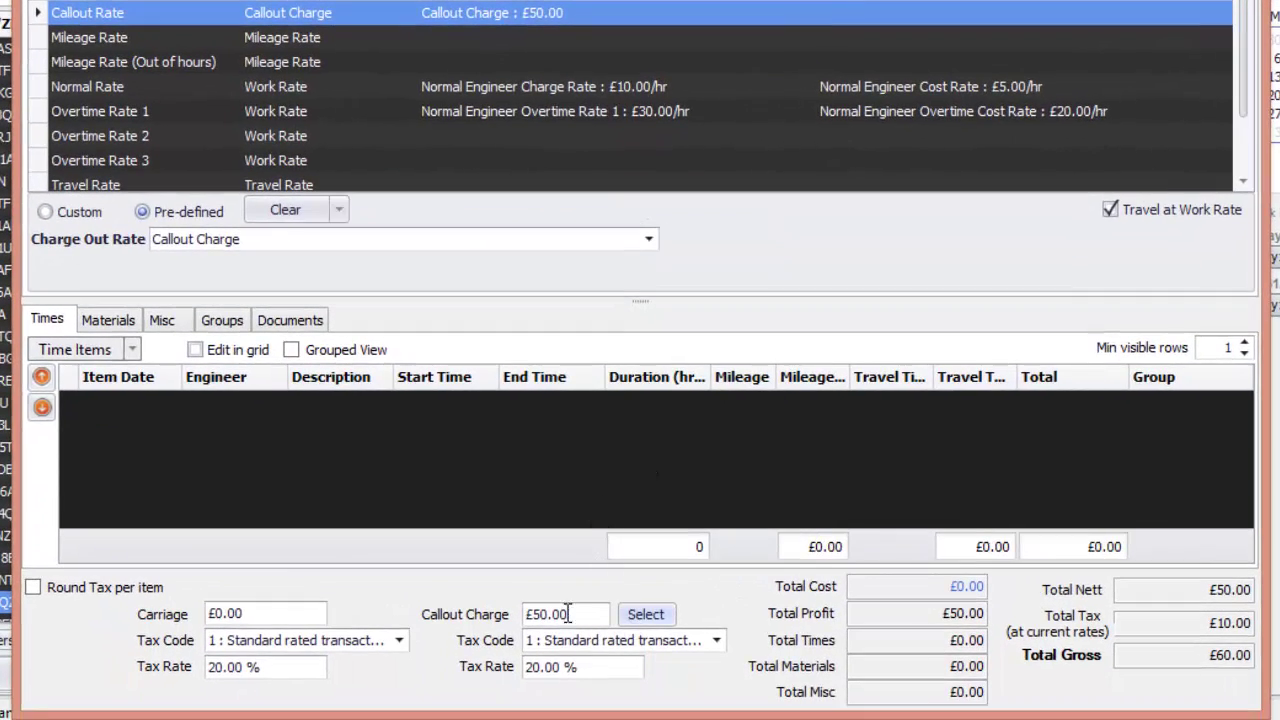
left_click_drag(571, 611, 480, 612)
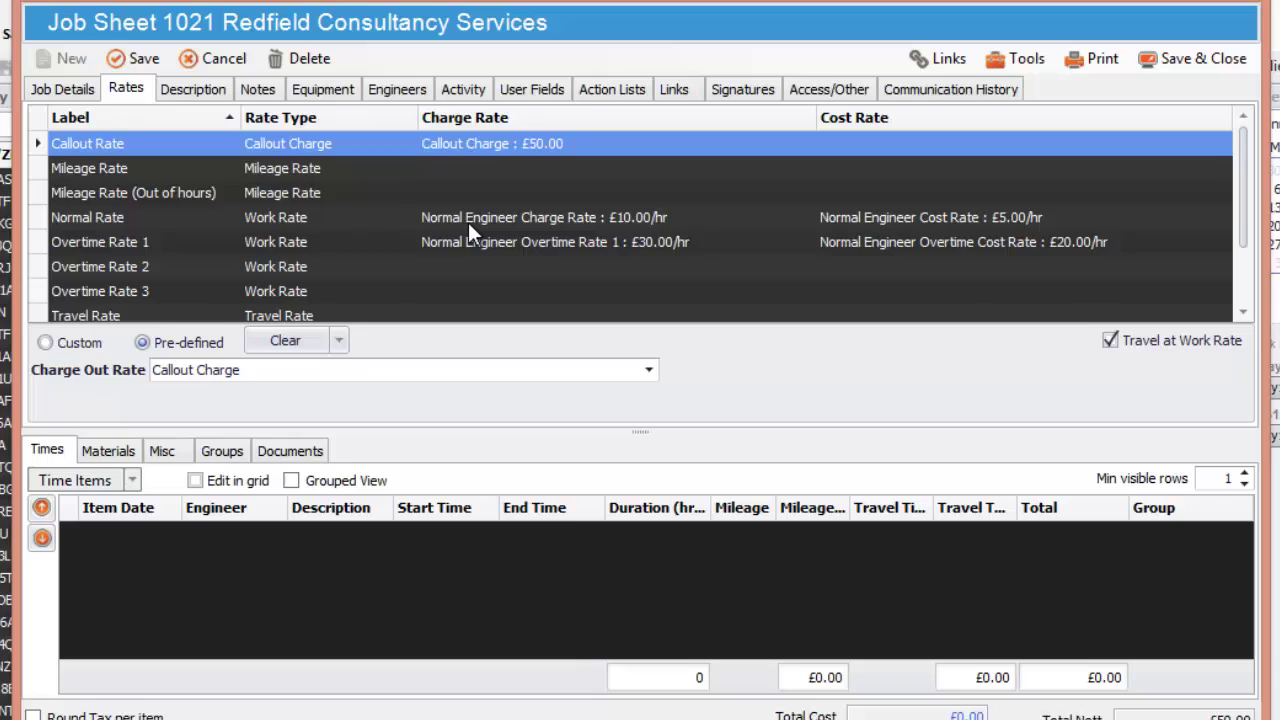
left_click(462, 219)
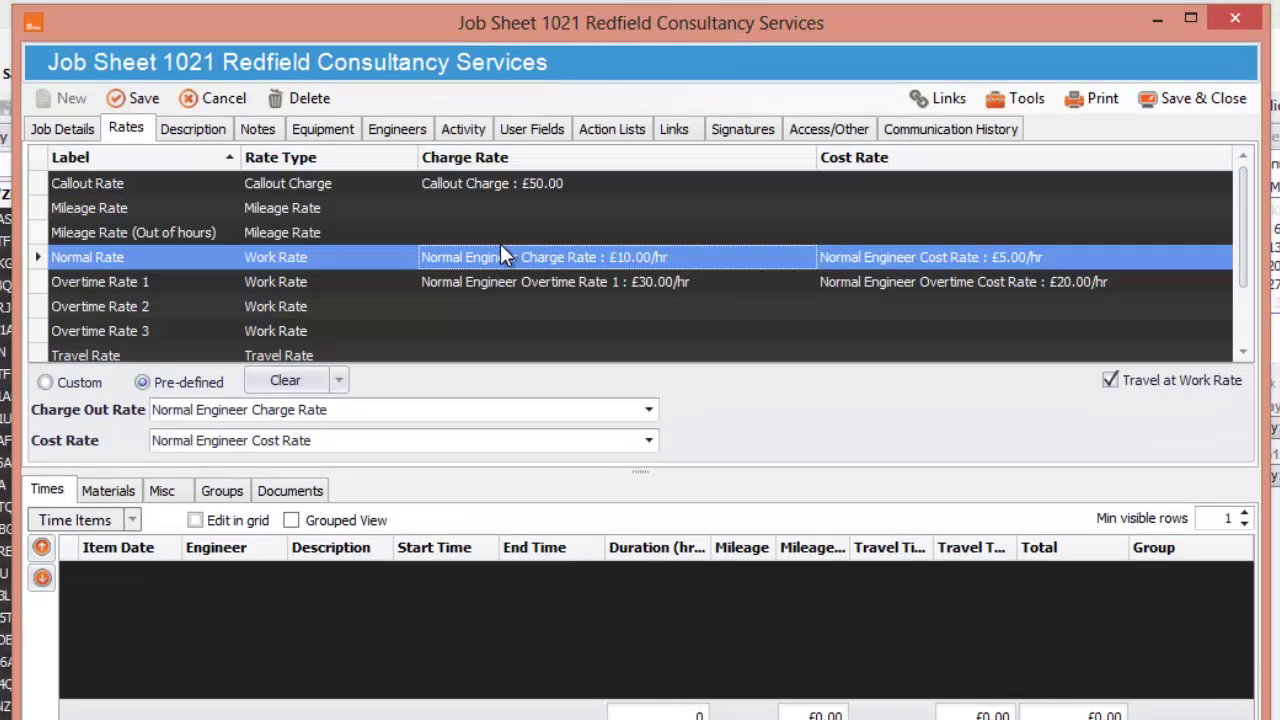
left_click(459, 283)
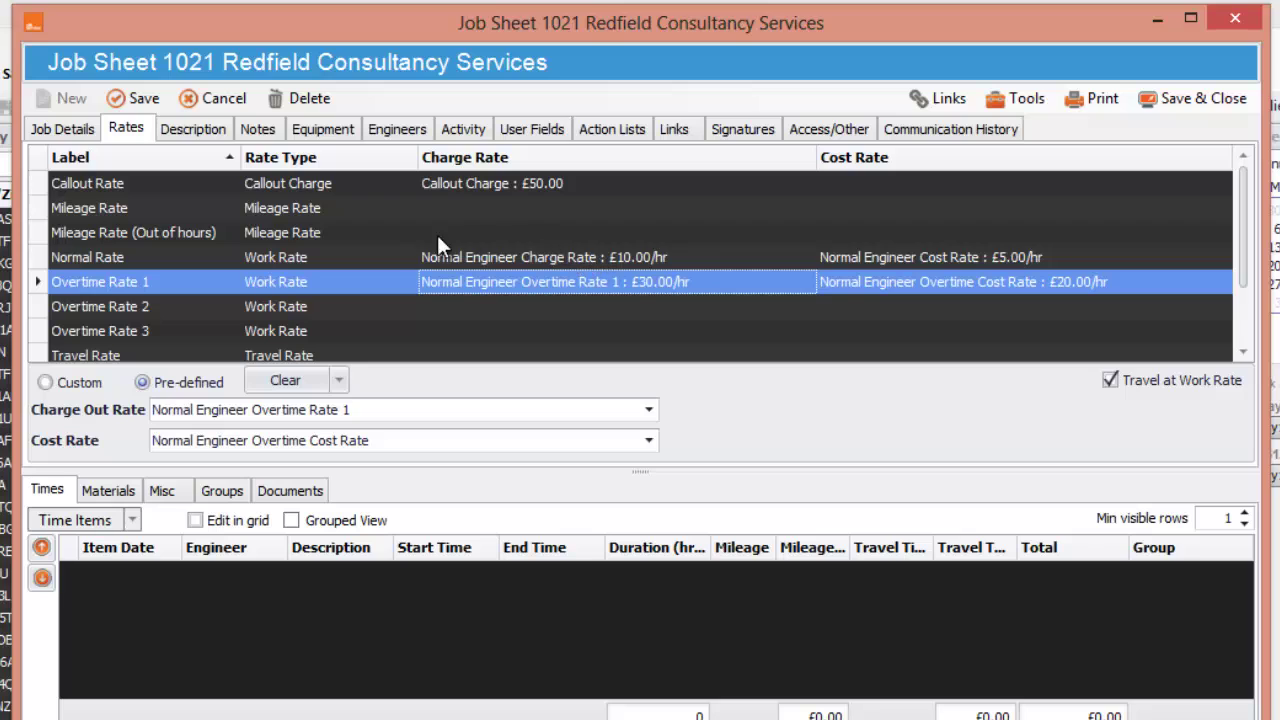
left_click(94, 380)
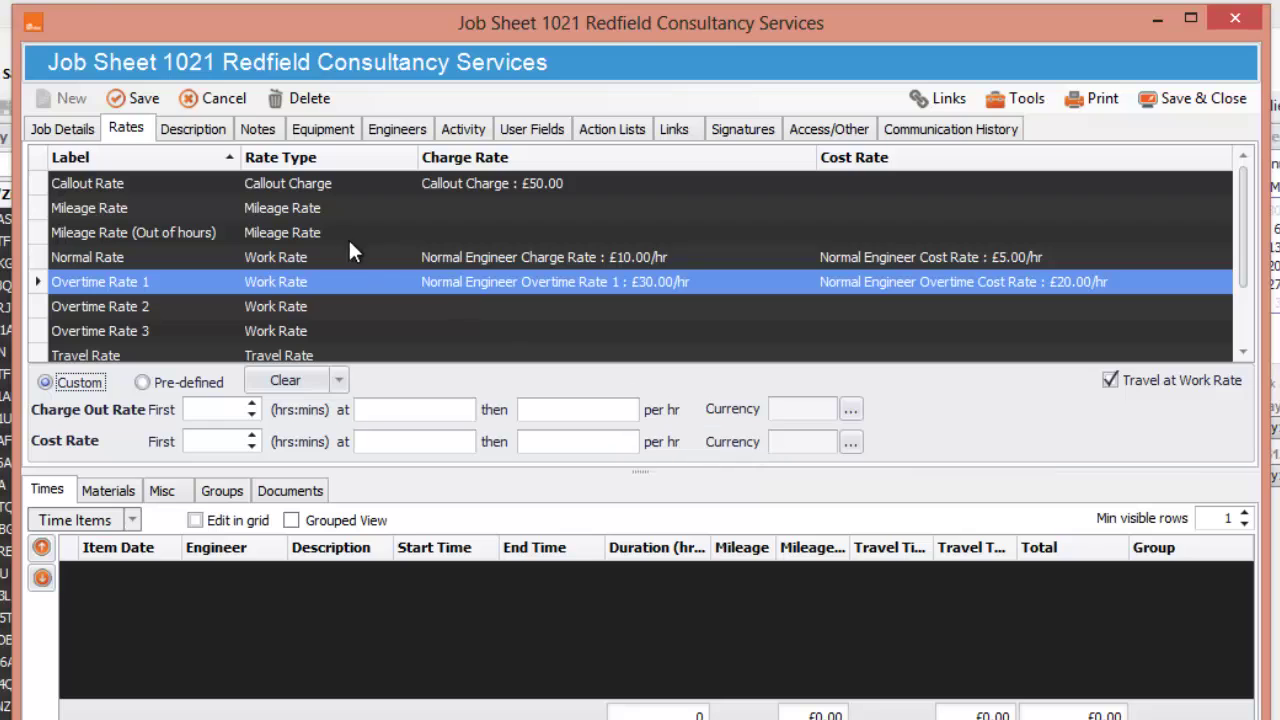
Step: Save the note "fit lightbulb" as the job's work to be done
left_click(178, 130)
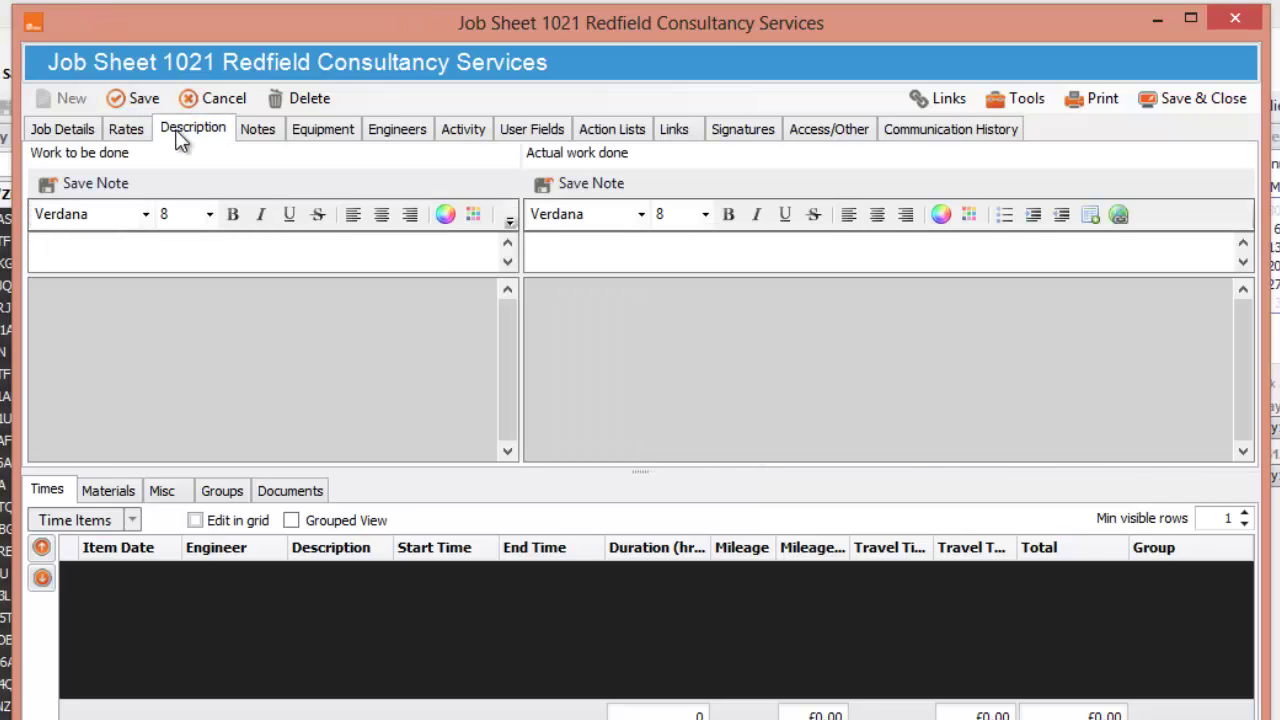
left_click(81, 246)
type("fit lightbulb")
left_click(88, 184)
Step: Save the note "fitted lightbulb" as the job's actual work done
left_click(619, 246)
type("fitted ")
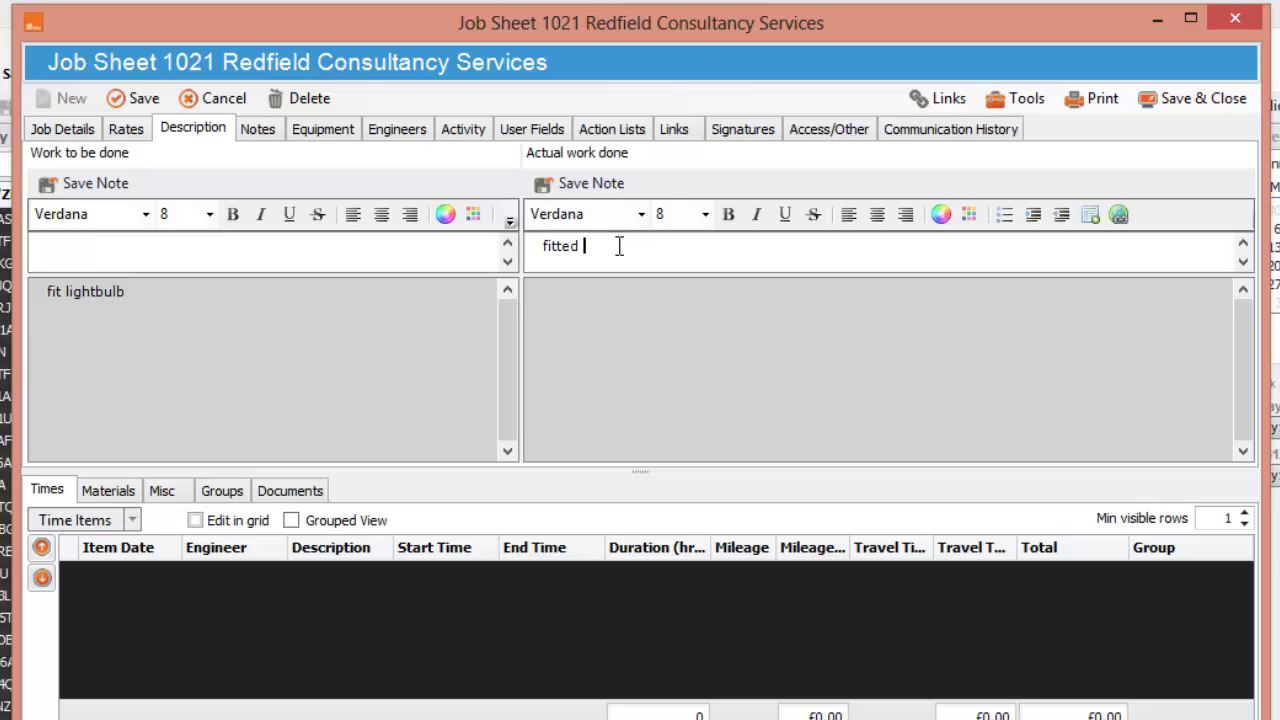
type("lightbulb")
left_click(620, 185)
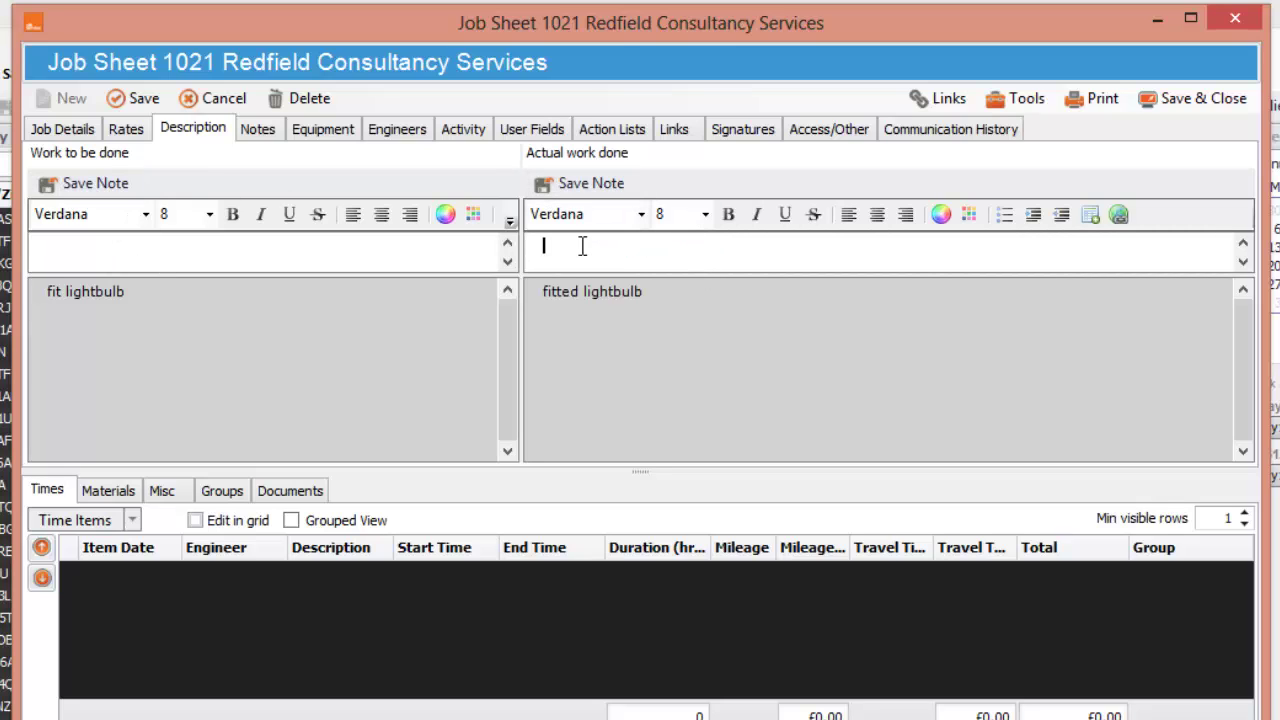
left_click(262, 128)
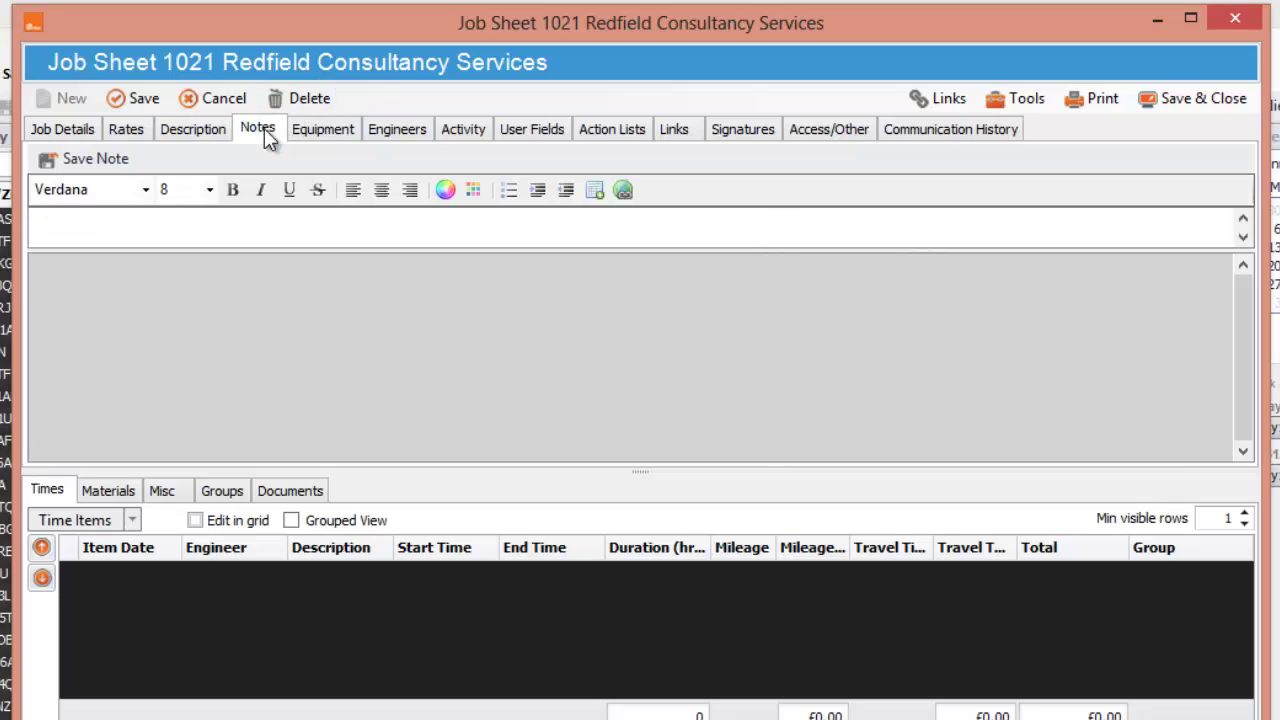
left_click(158, 215)
Step: Create a new equipment record from the job sheet with description Fire Alarm and category Standard Equipment
left_click(322, 130)
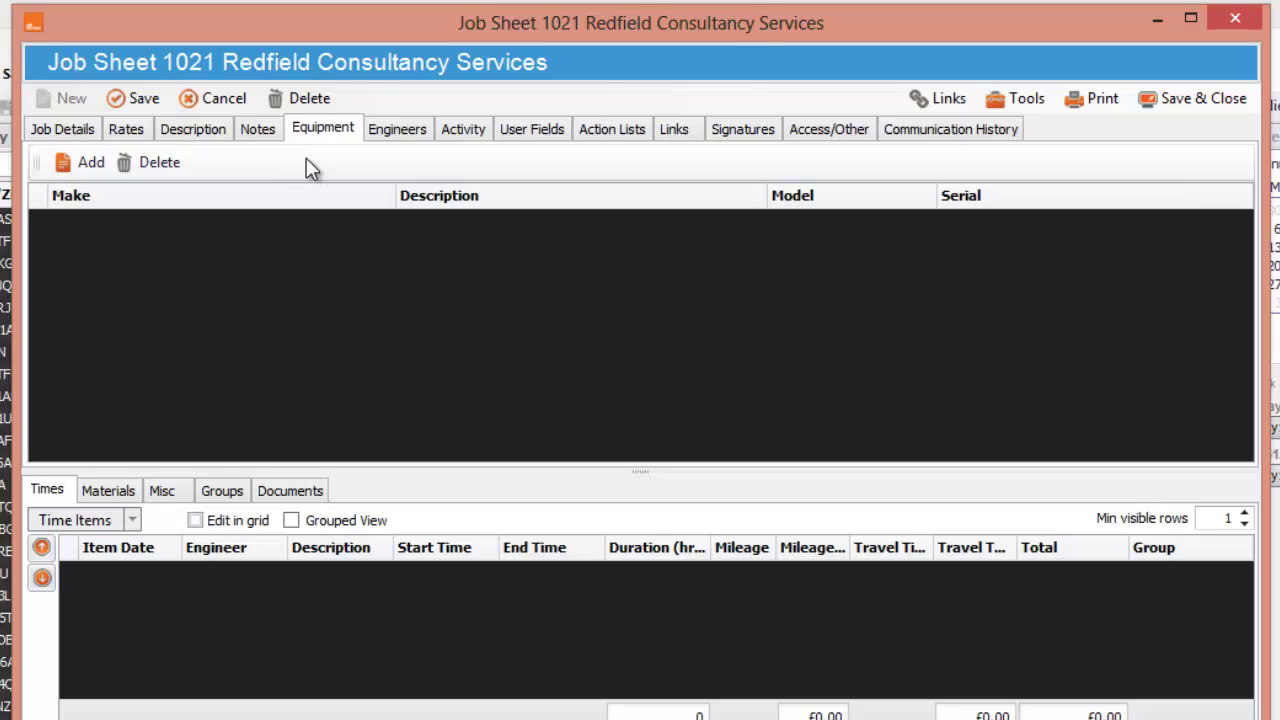
left_click(84, 166)
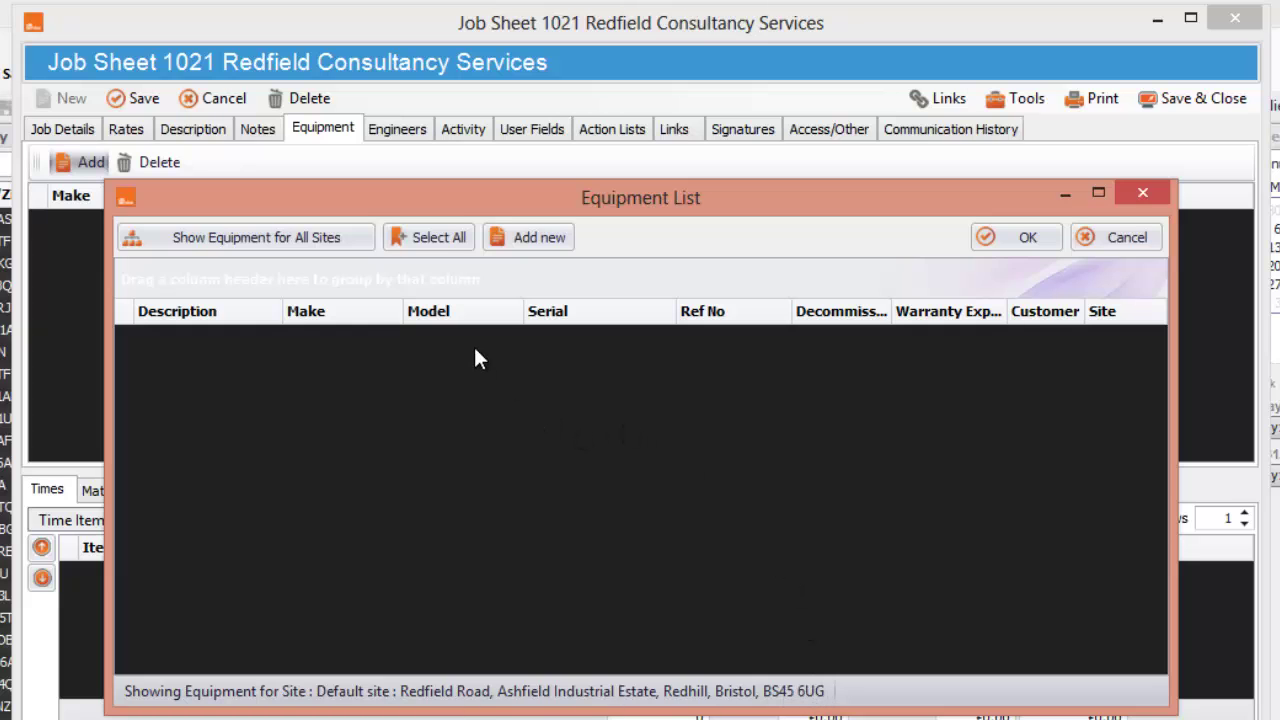
left_click(495, 241)
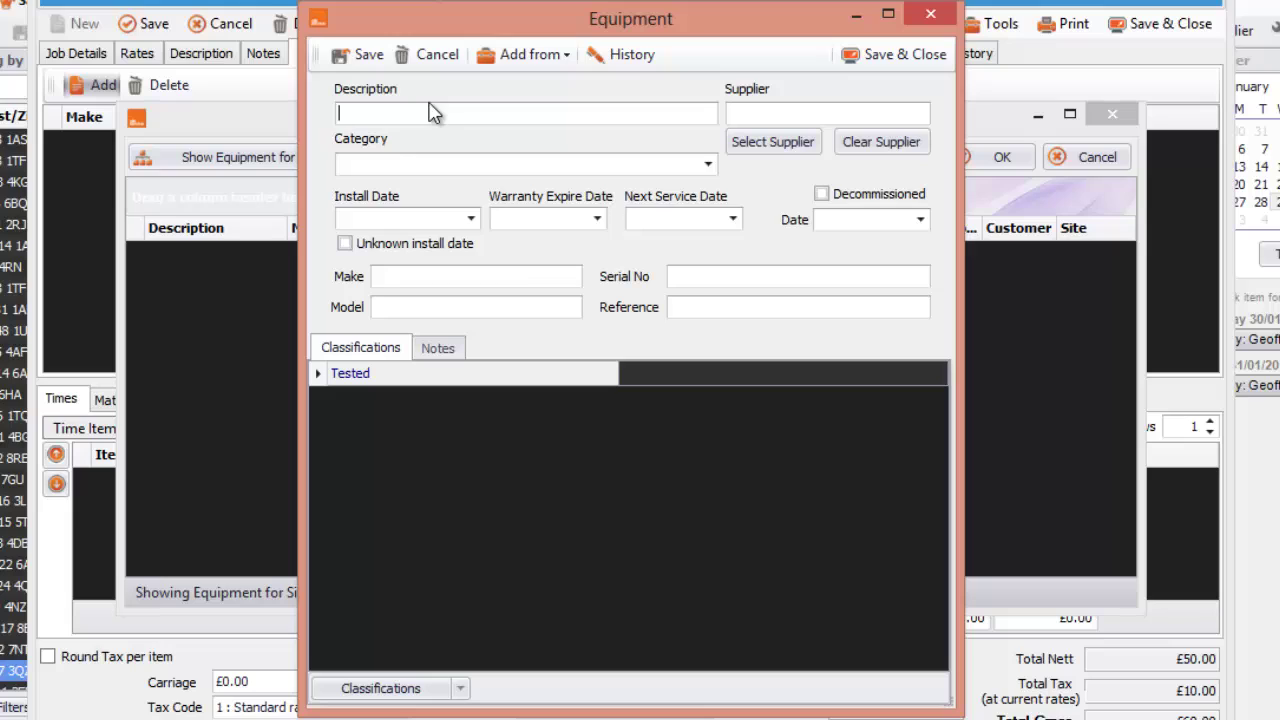
type("Fire Alarm")
left_click(708, 164)
left_click(451, 184)
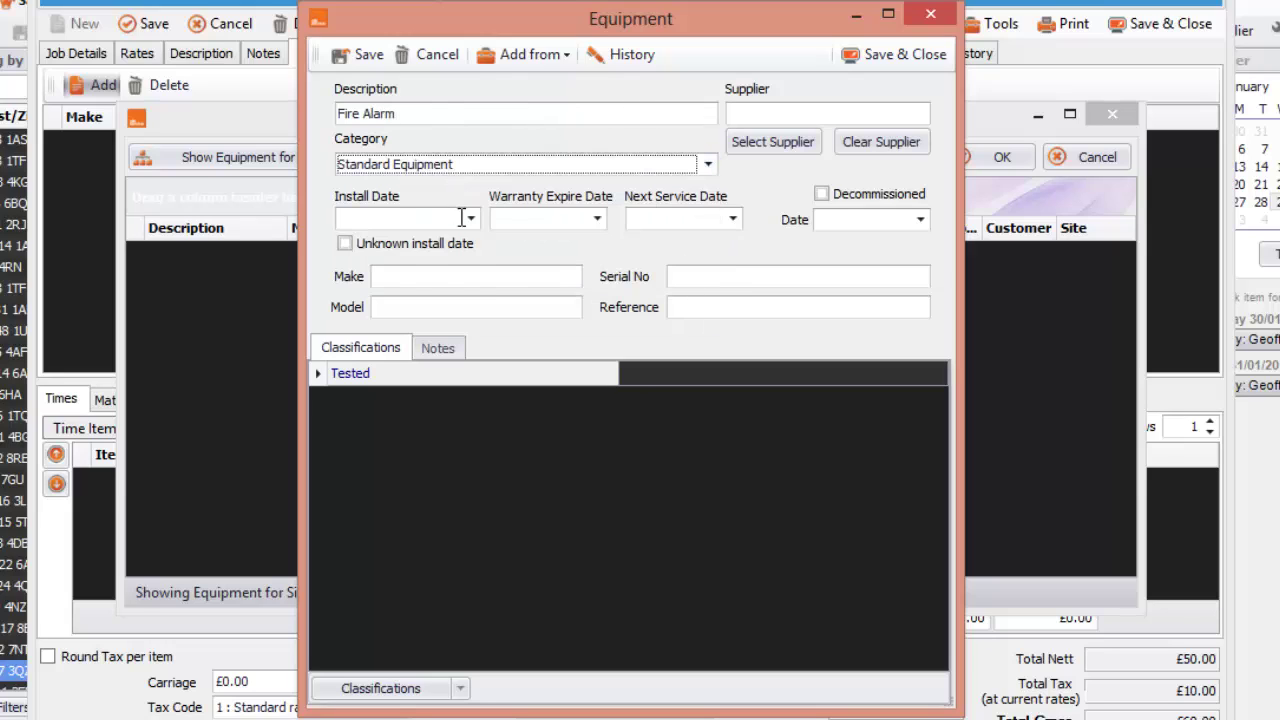
Step: Set the Fire Alarm's install, warranty expiry and next service dates to 29/01/2014 and add the saved record to the job
left_click(469, 218)
left_click(449, 409)
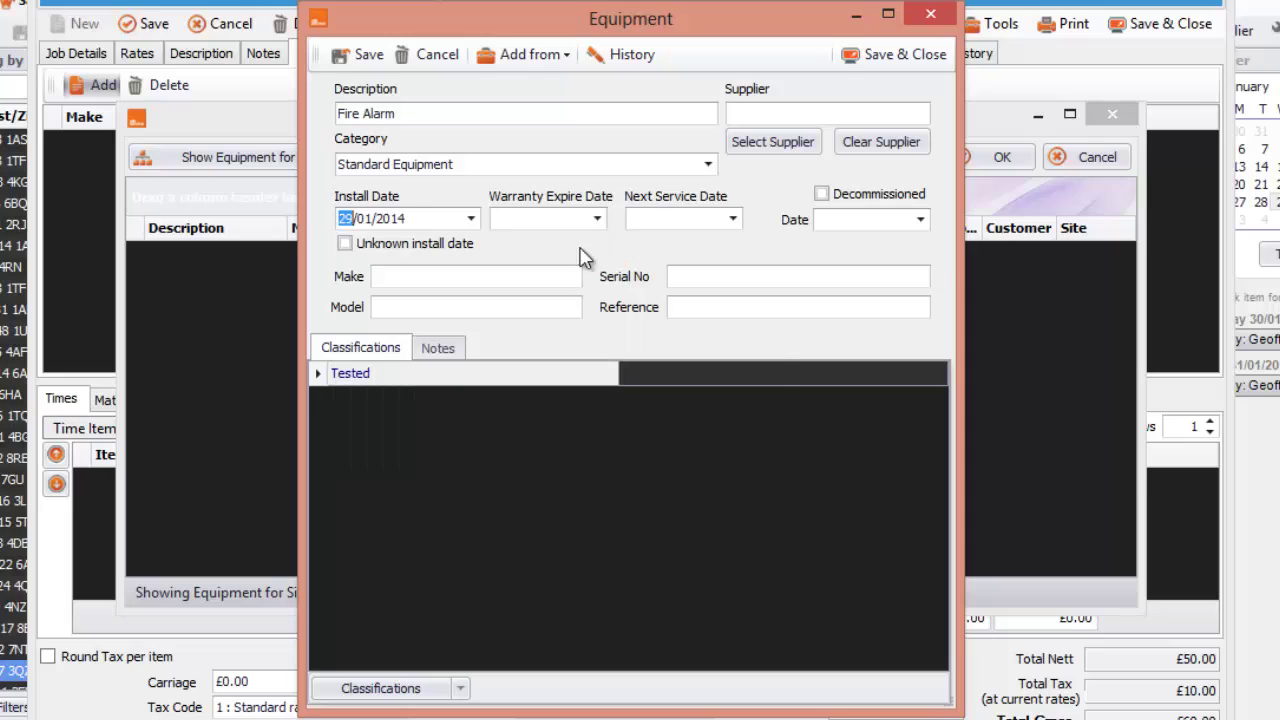
left_click(597, 218)
left_click(608, 409)
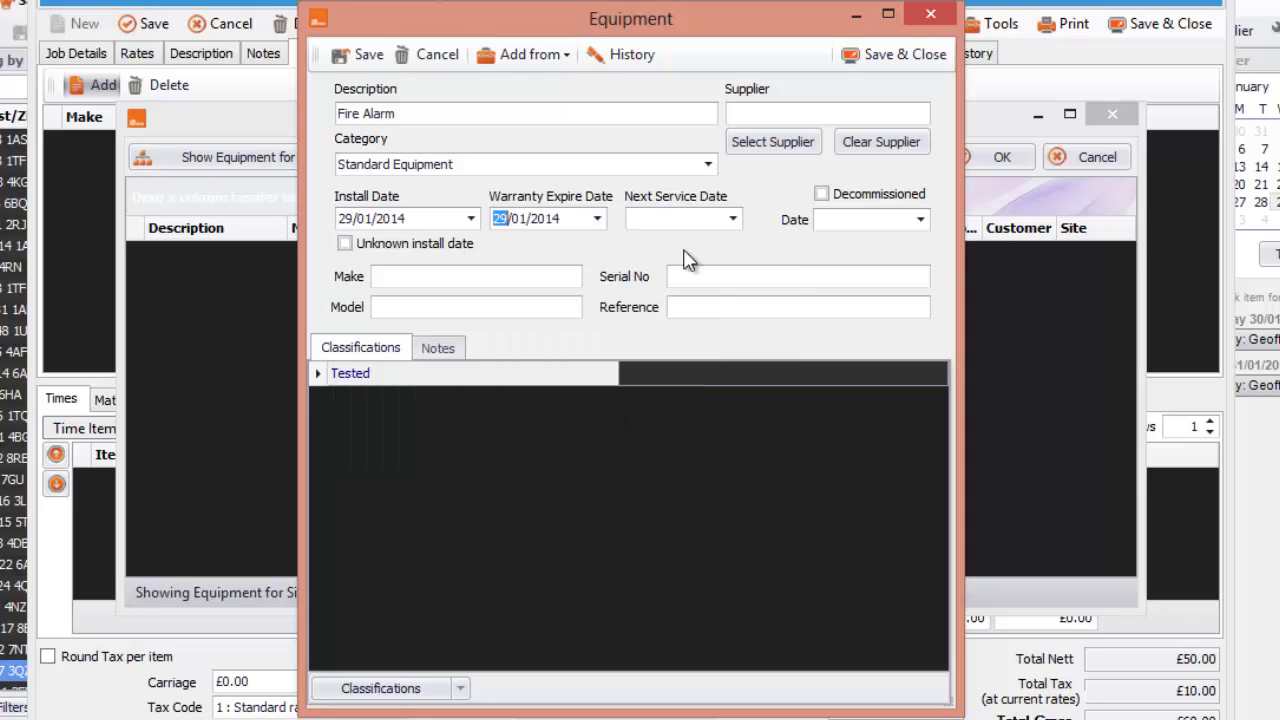
left_click(733, 218)
left_click(743, 409)
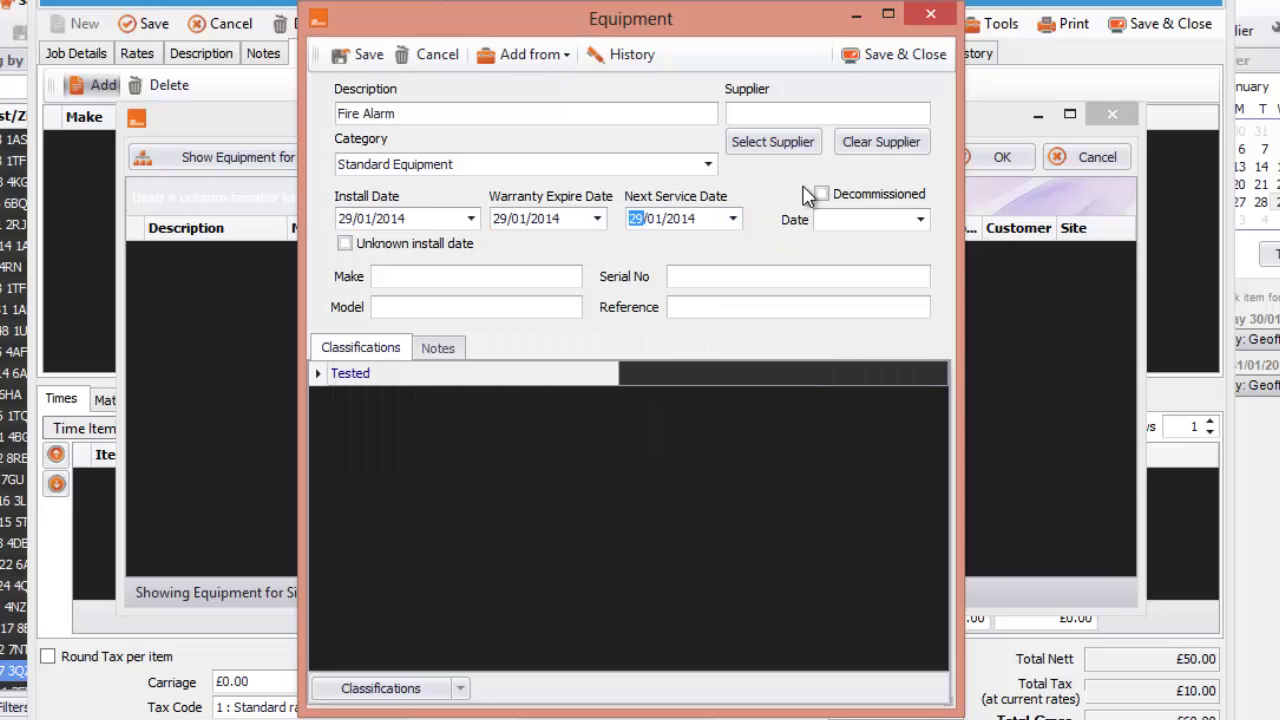
left_click(870, 56)
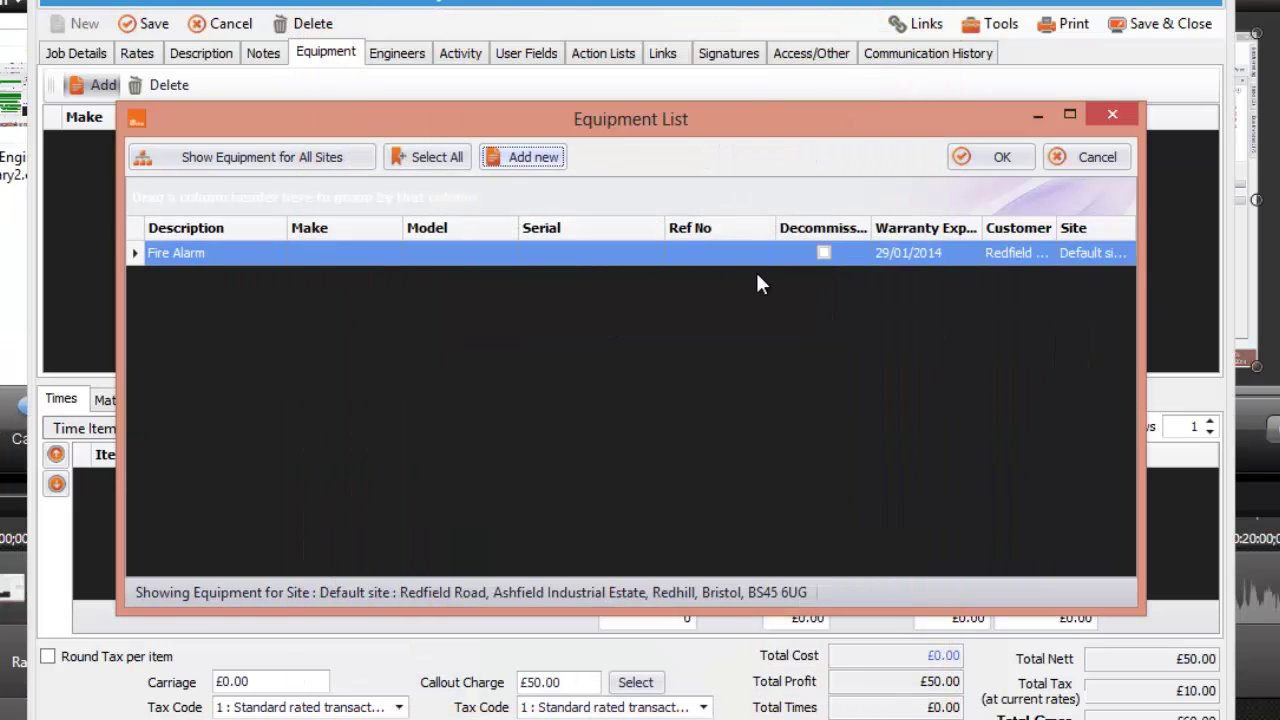
left_click(999, 157)
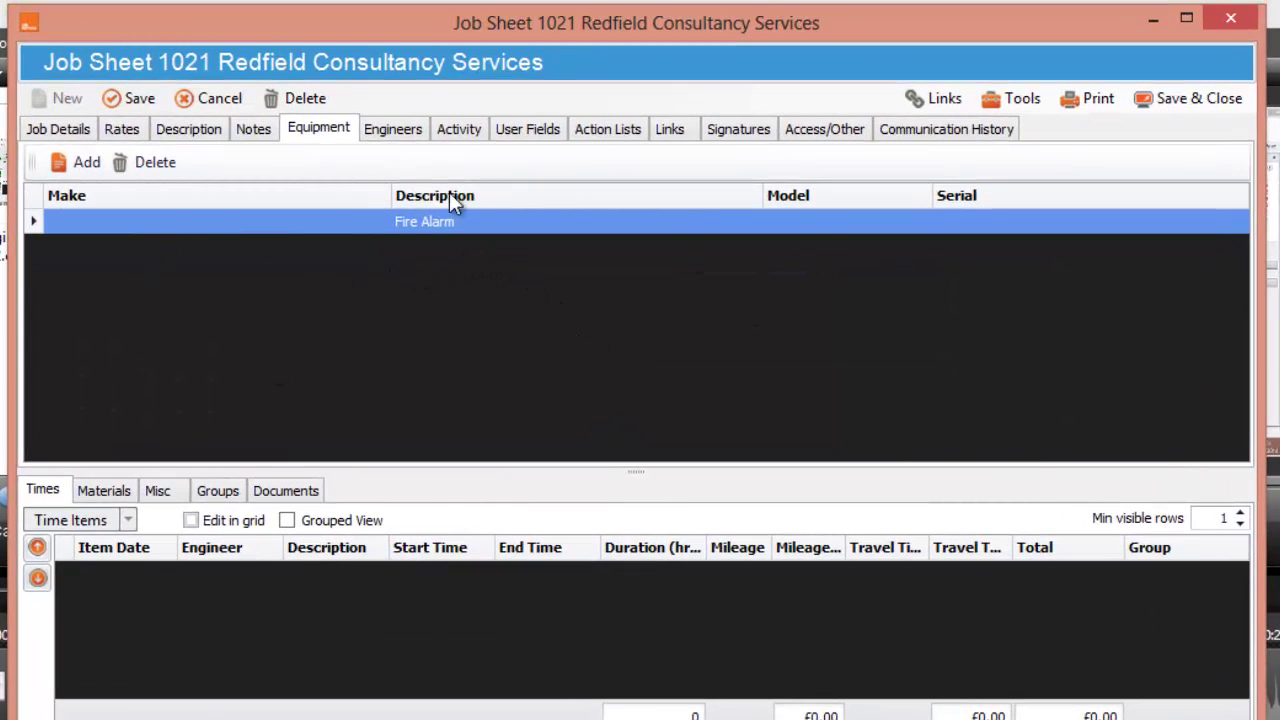
Step: Assign the first listed engineer to the job, fitting the scheduler's appointments to compare all engineers' availability
left_click(384, 128)
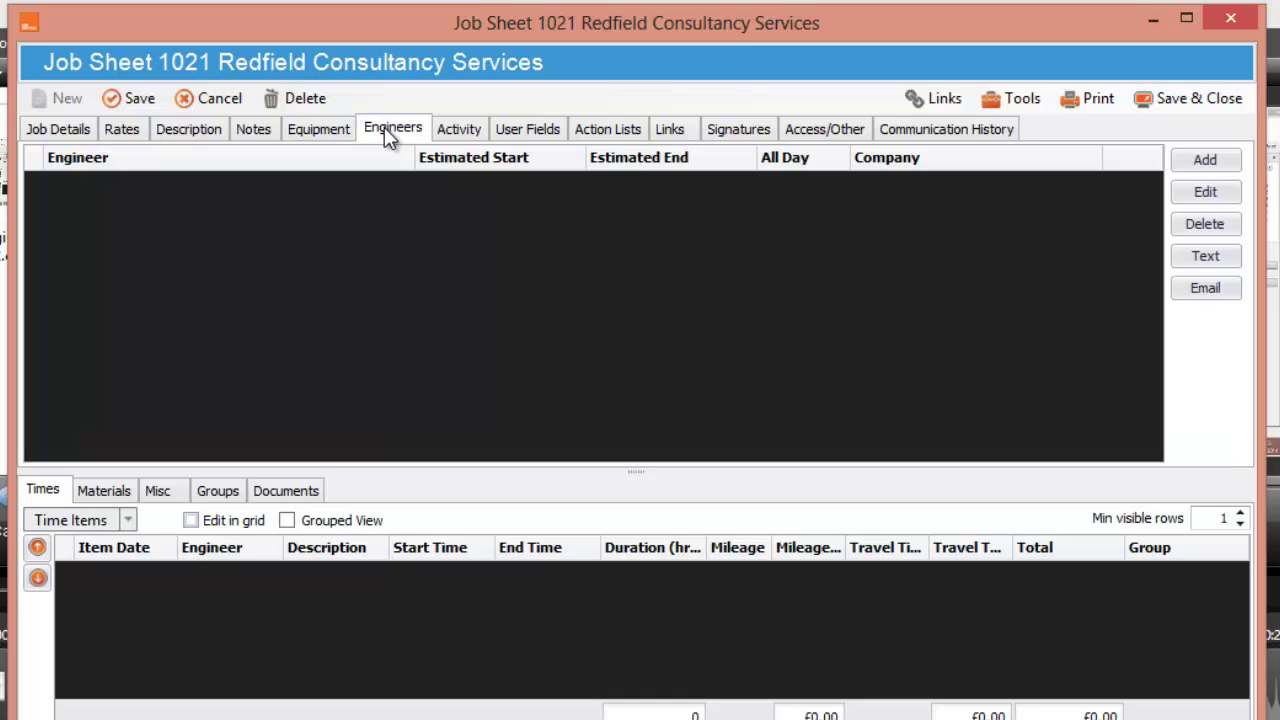
left_click(1204, 160)
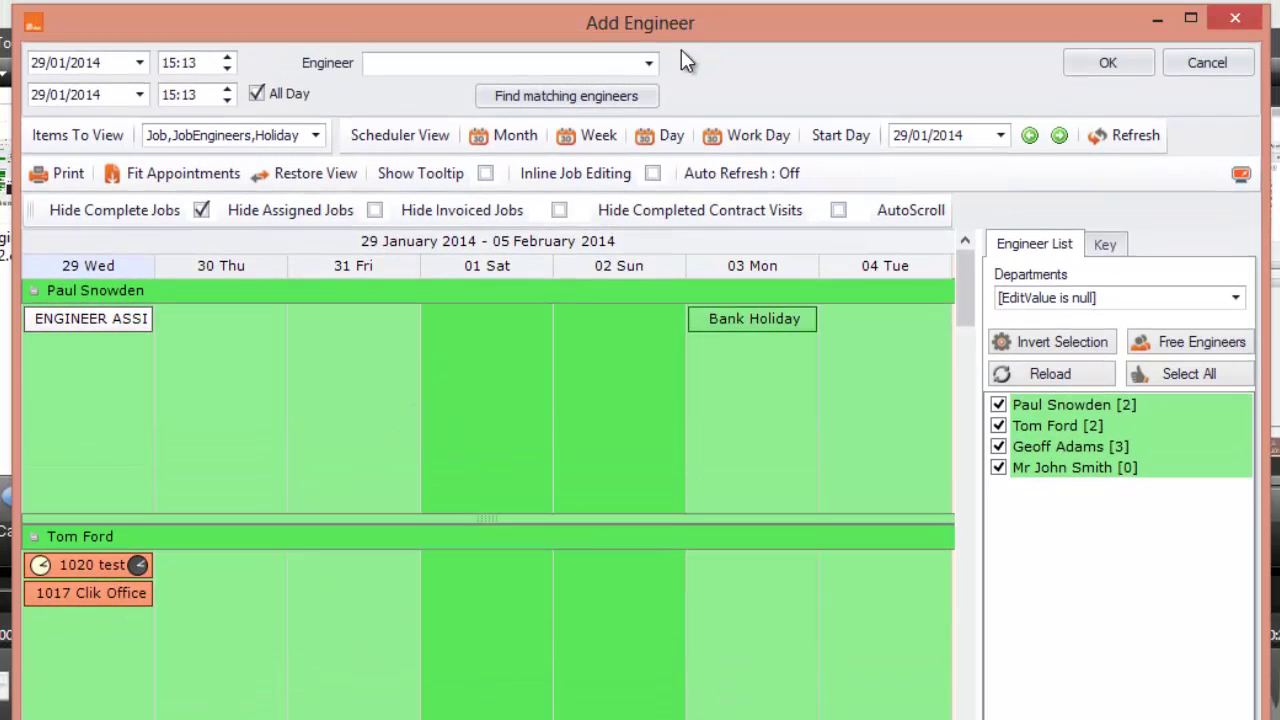
left_click(651, 62)
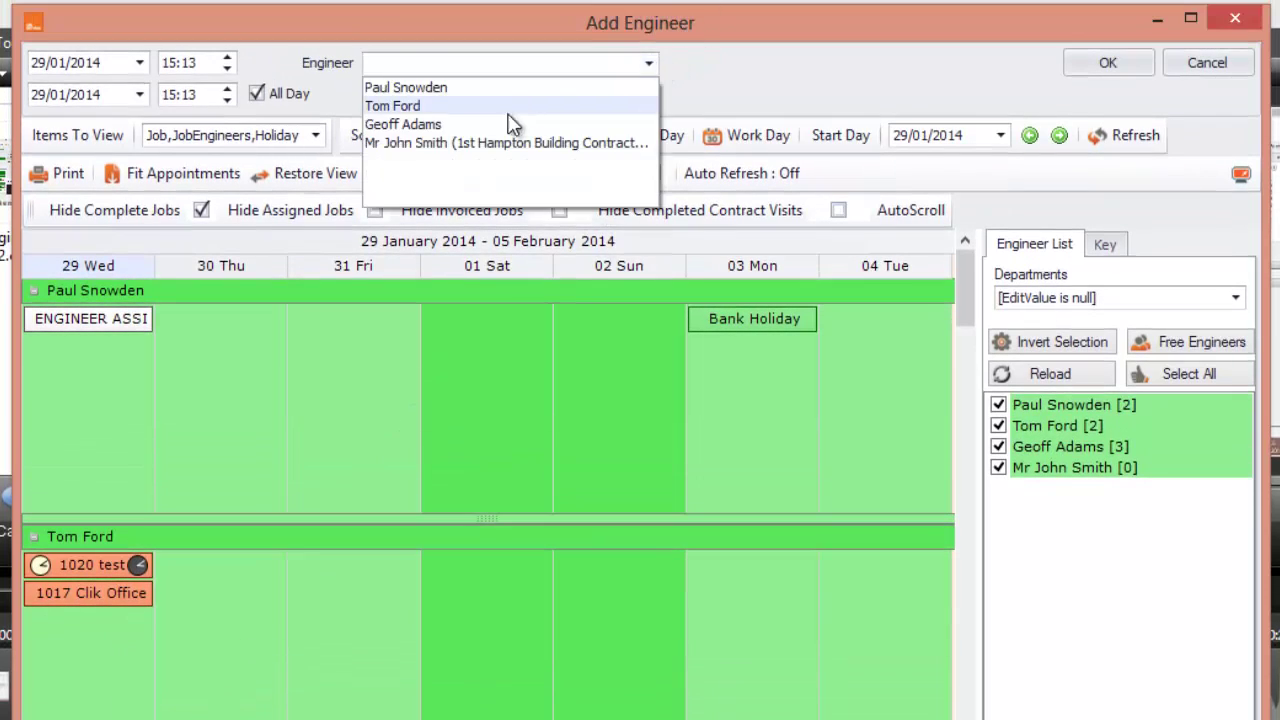
left_click(436, 88)
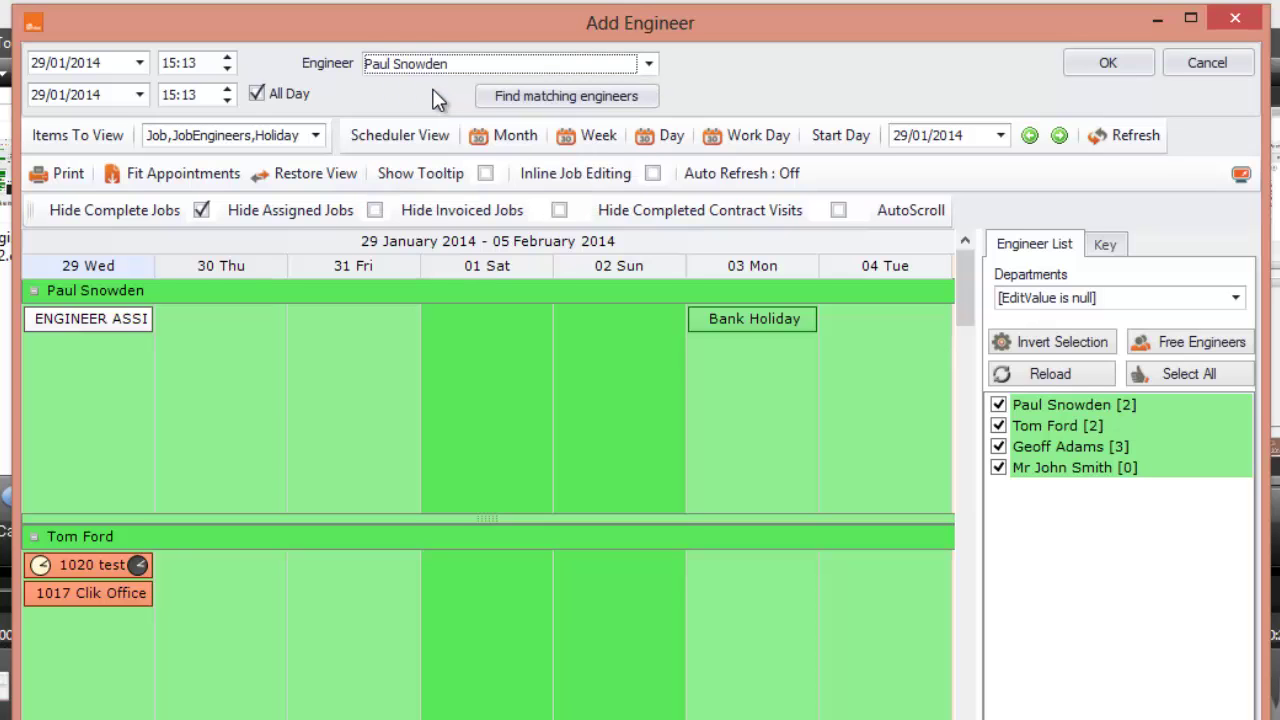
left_click_drag(963, 290, 963, 370)
left_click(199, 178)
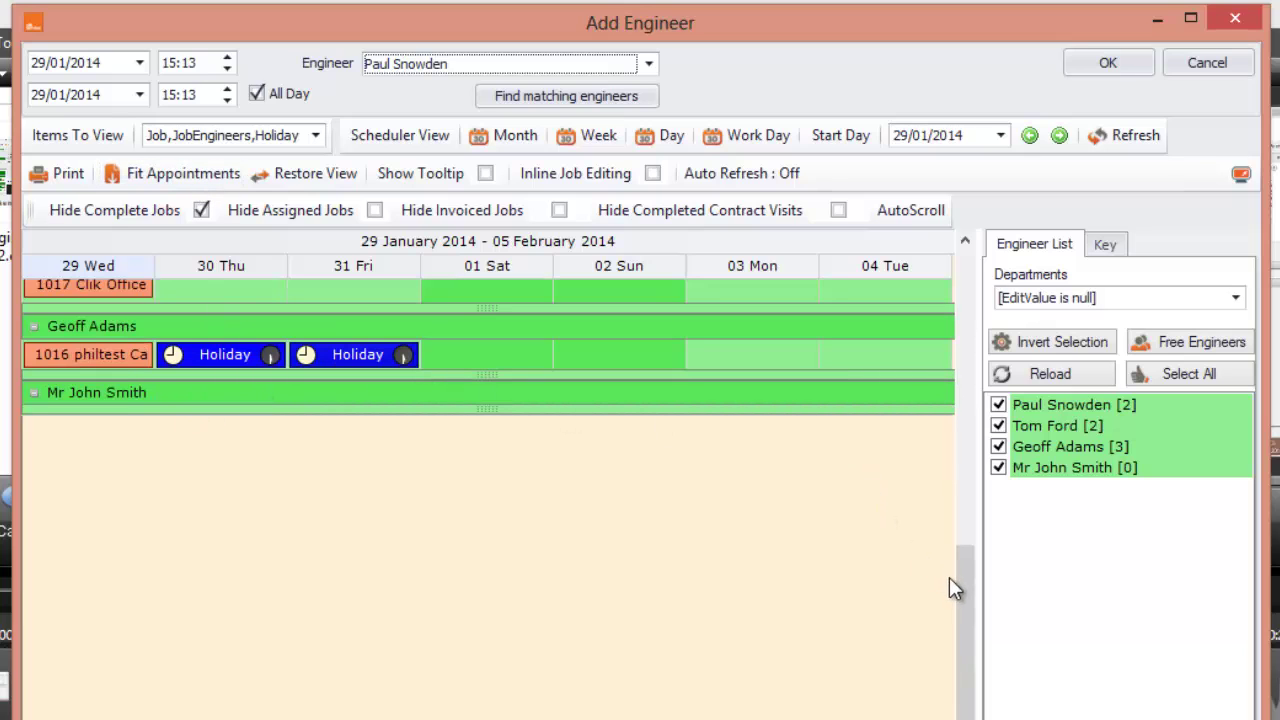
left_click_drag(959, 568, 969, 236)
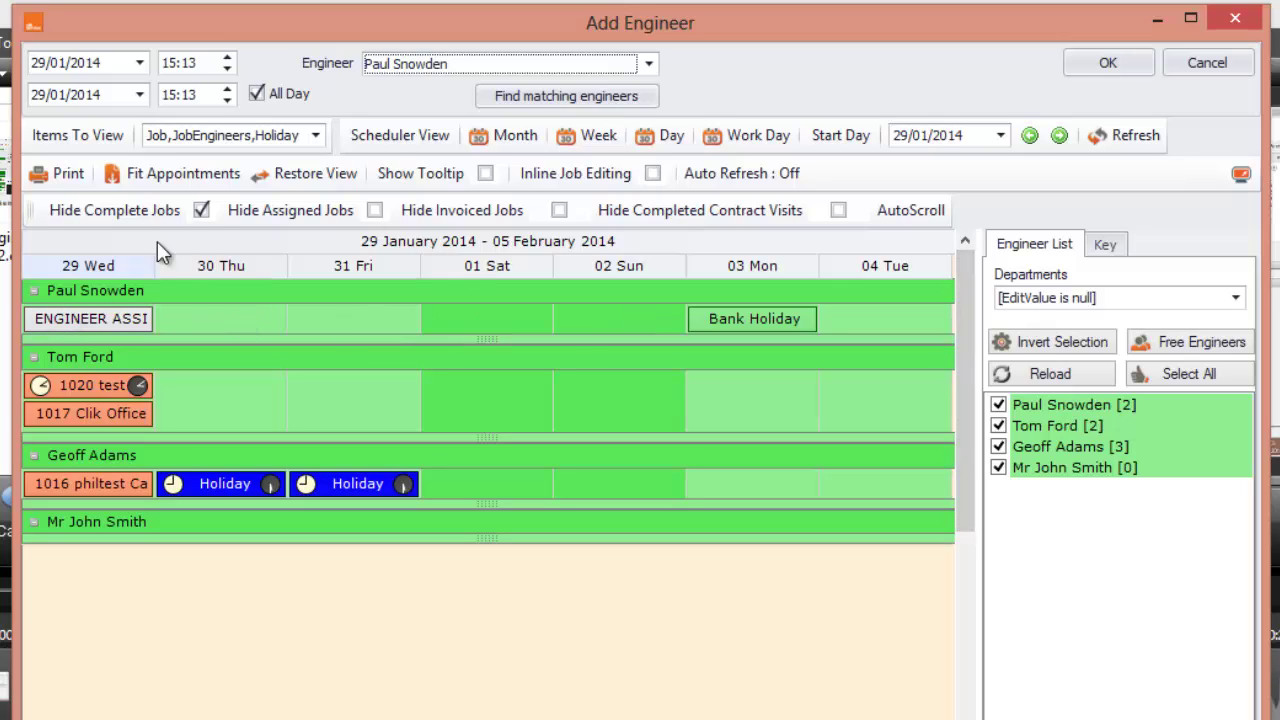
left_click(1096, 66)
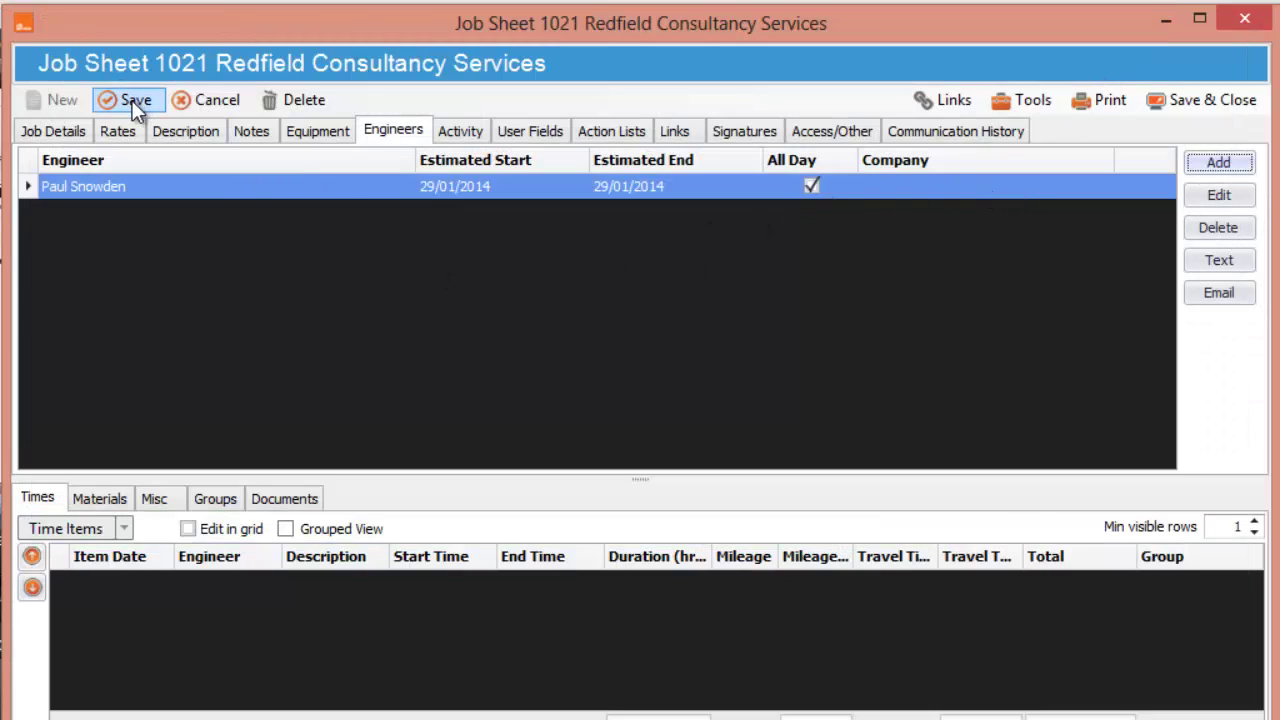
Step: Examine the job's activity invoices and the options for generating a new invoice, including invoicing as a single item
left_click(468, 131)
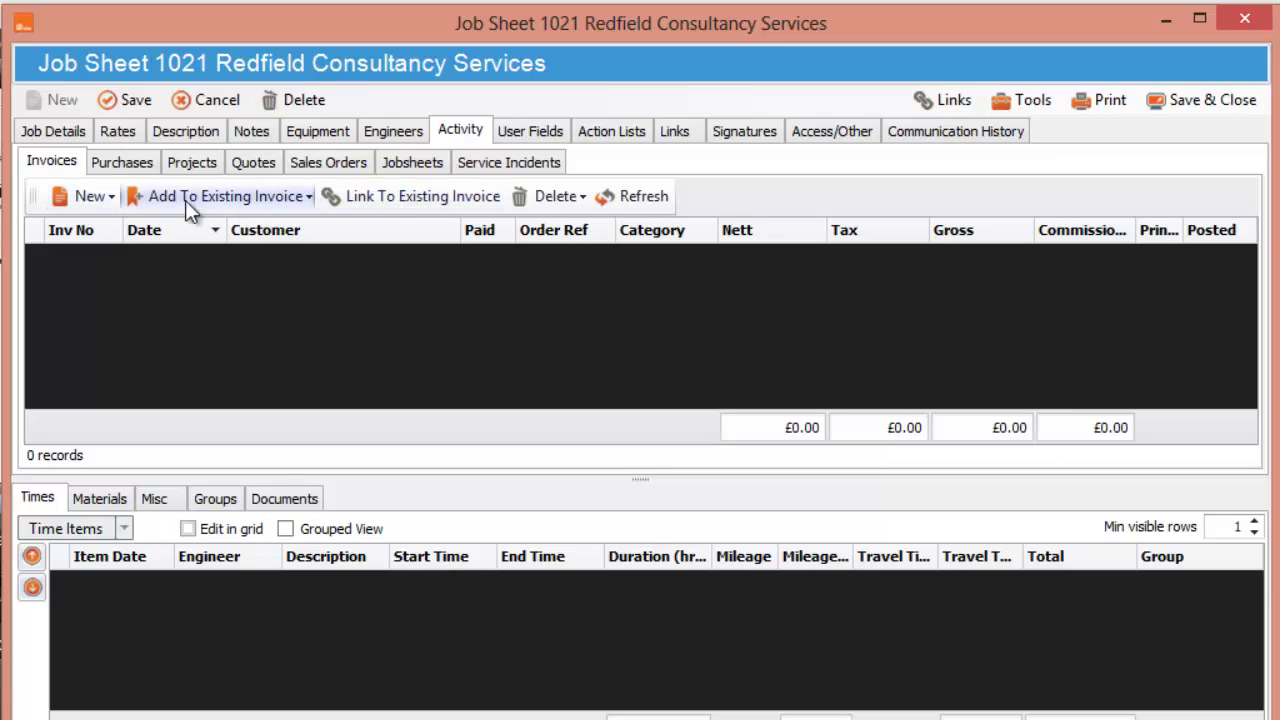
left_click(112, 196)
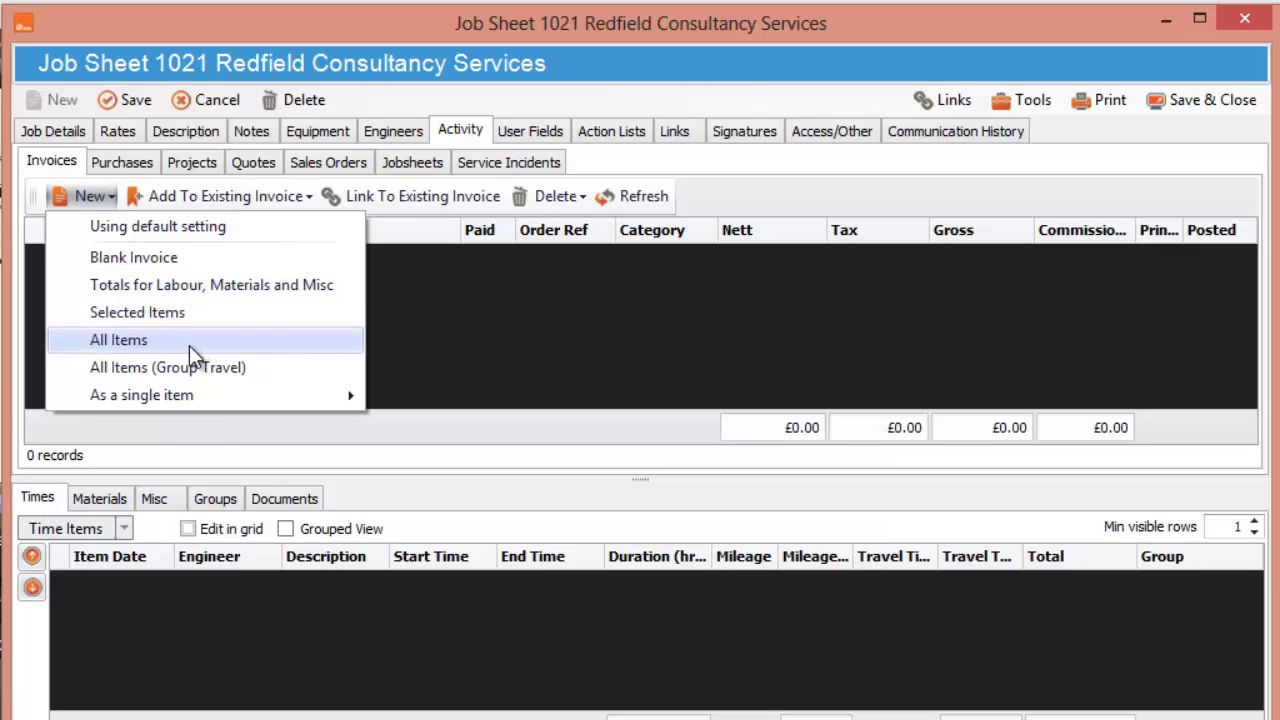
mouse_move(315, 398)
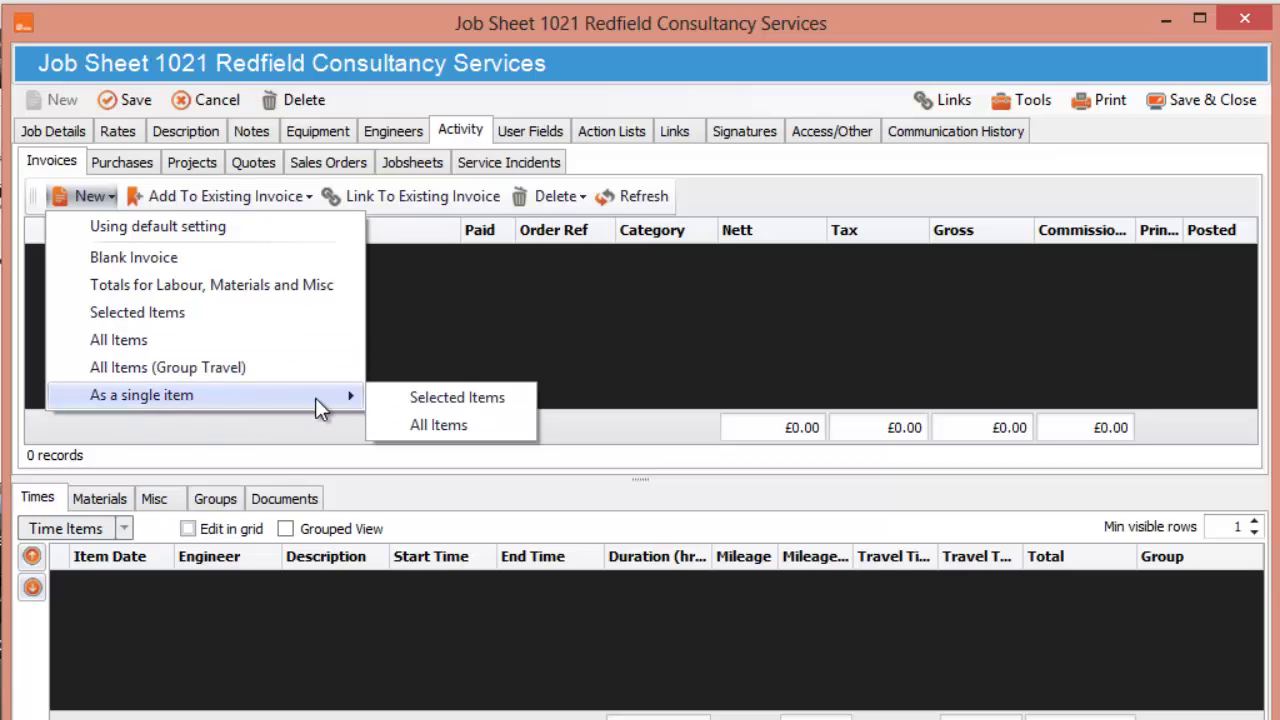
left_click(504, 338)
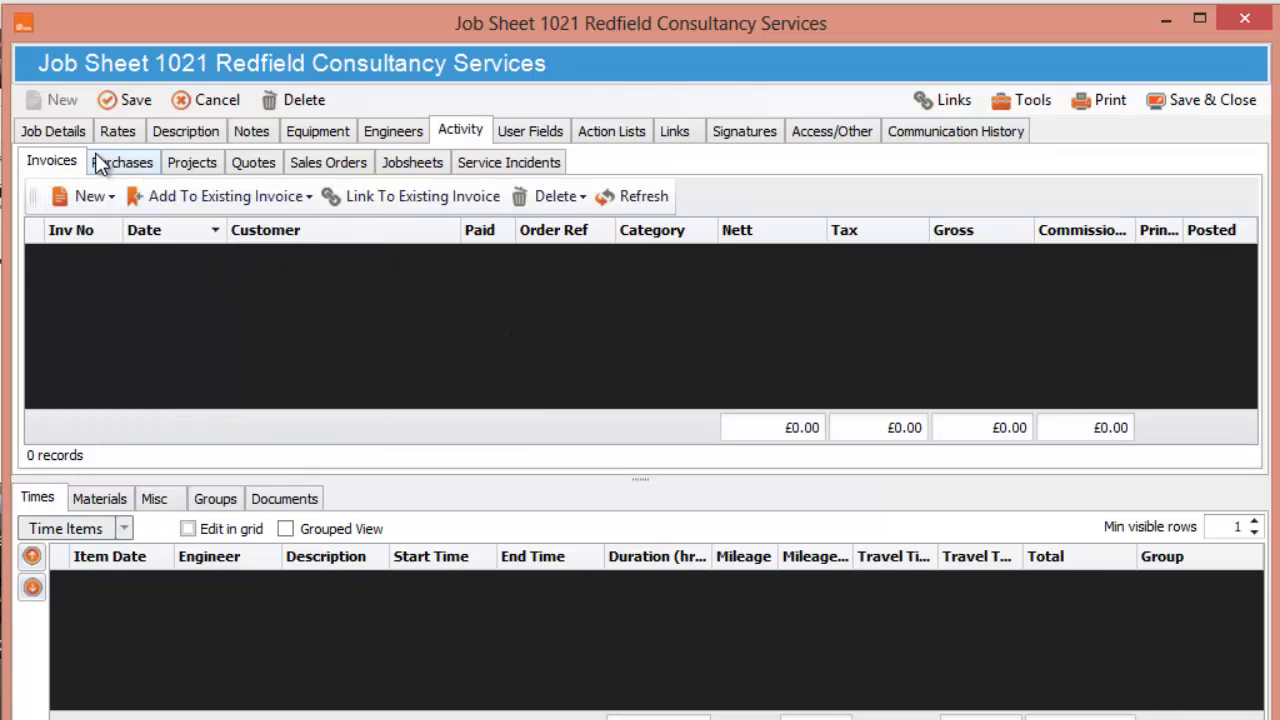
left_click(35, 129)
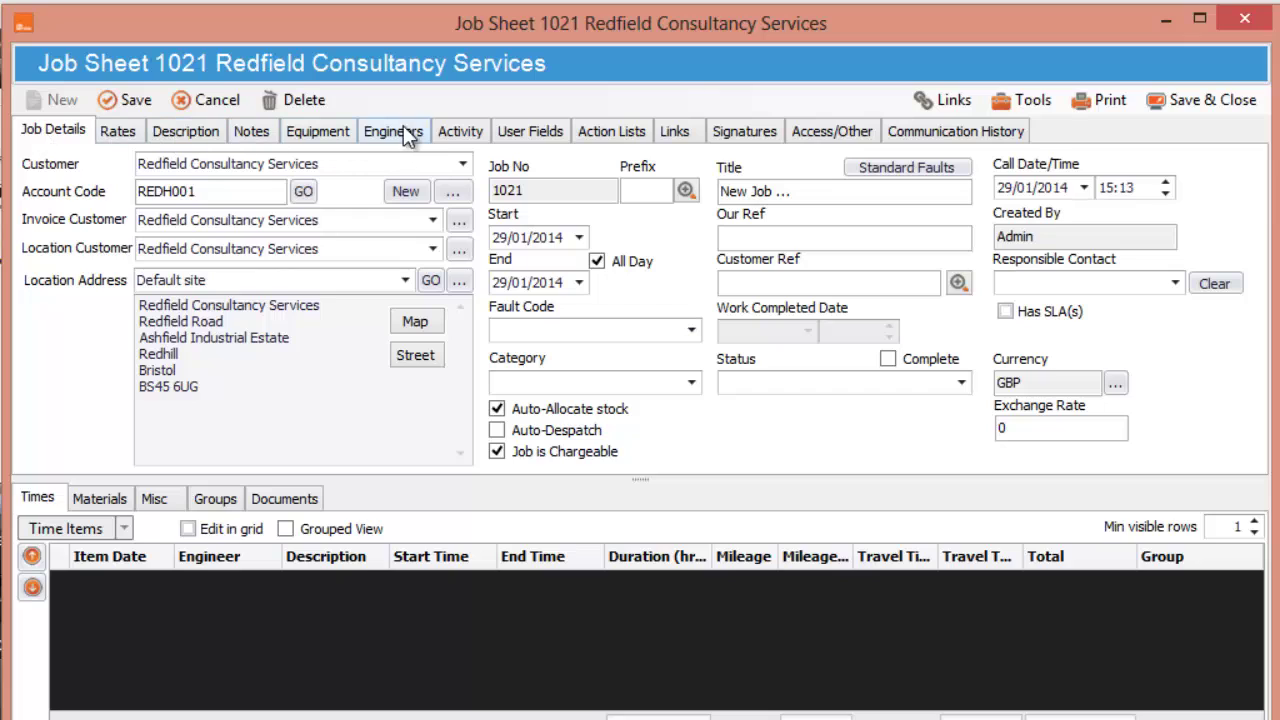
left_click(446, 136)
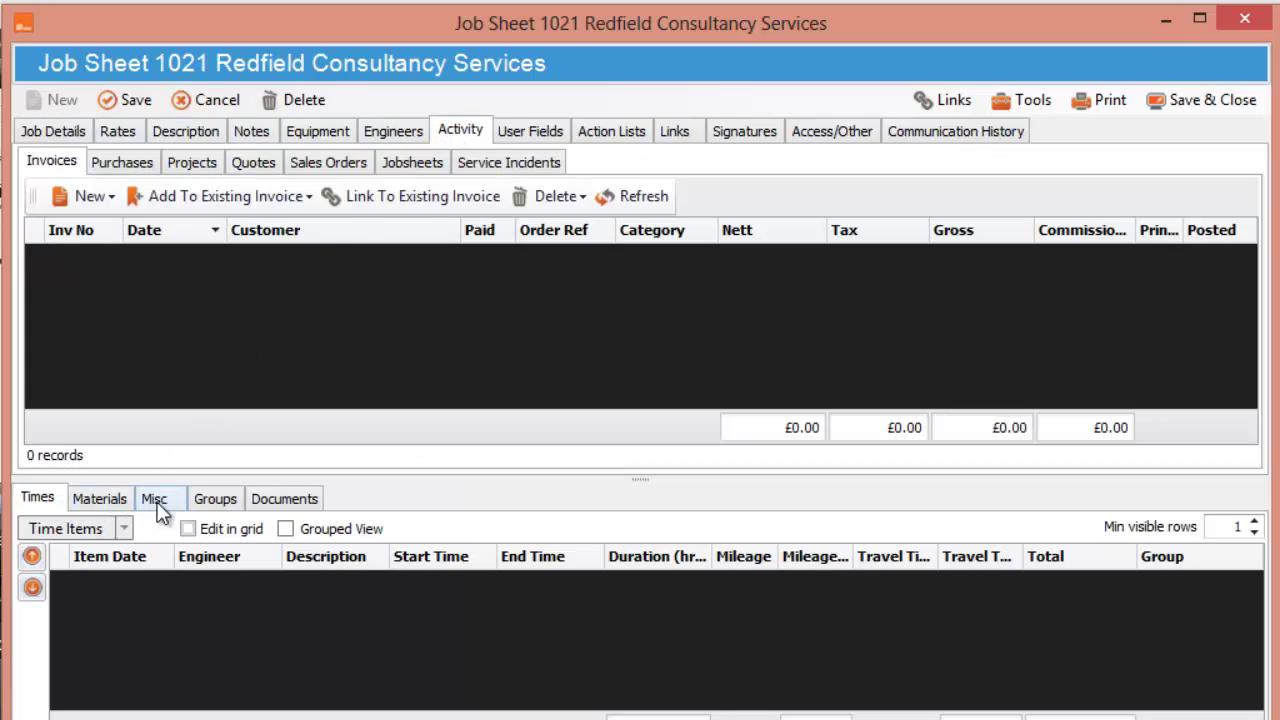
Step: Add a labour time item for the assigned engineer using the £10.00/hr Normal Engineer Charge Rate and £5.00/hr Normal Engineer Cost Rate
left_click(123, 529)
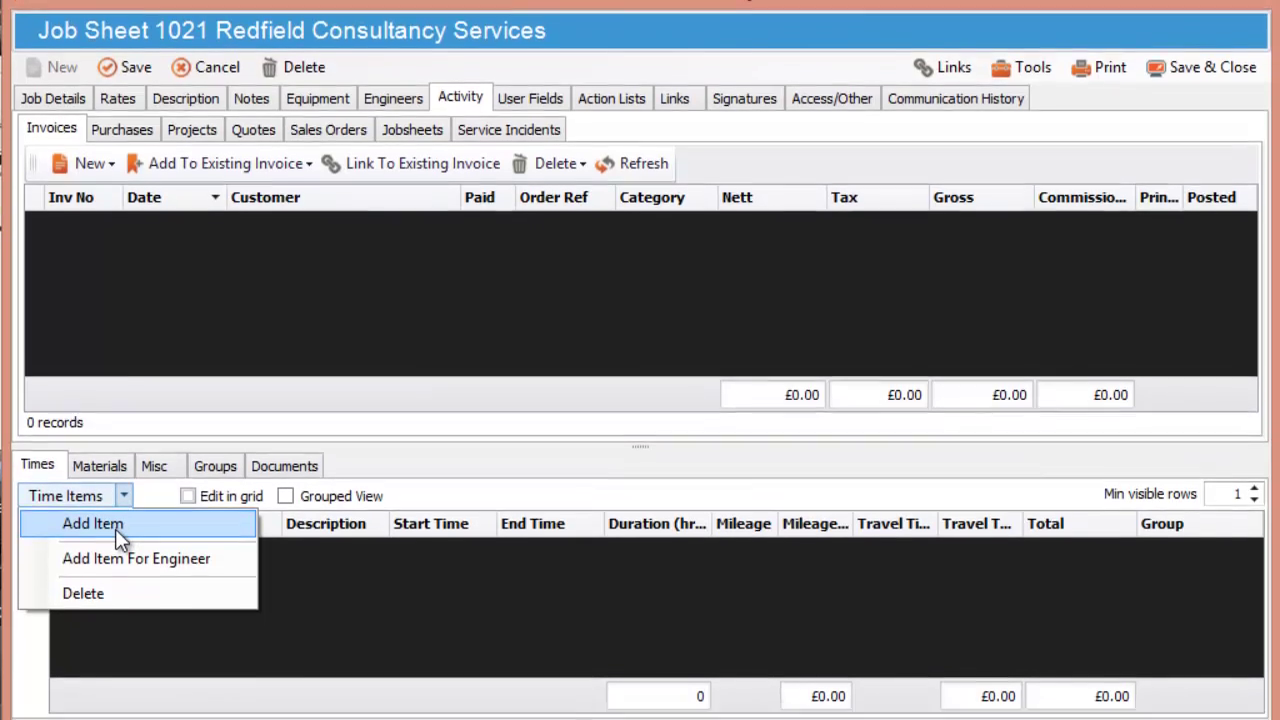
left_click(118, 562)
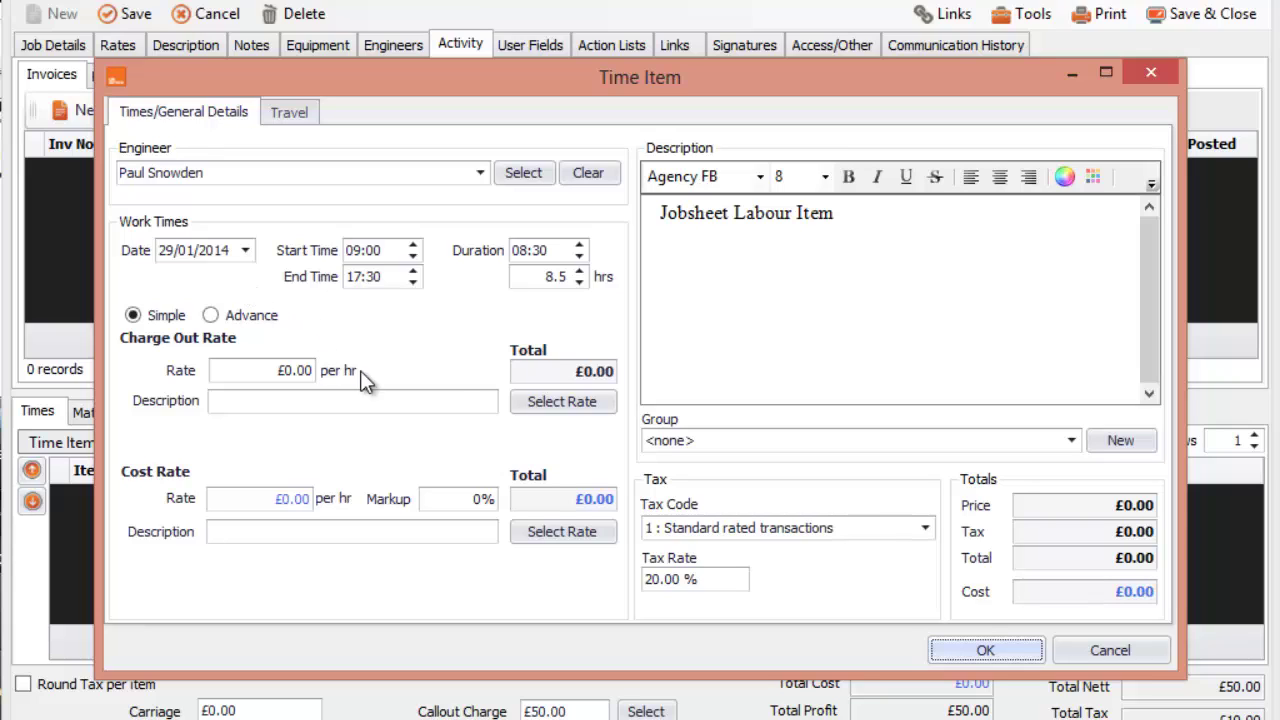
left_click(576, 408)
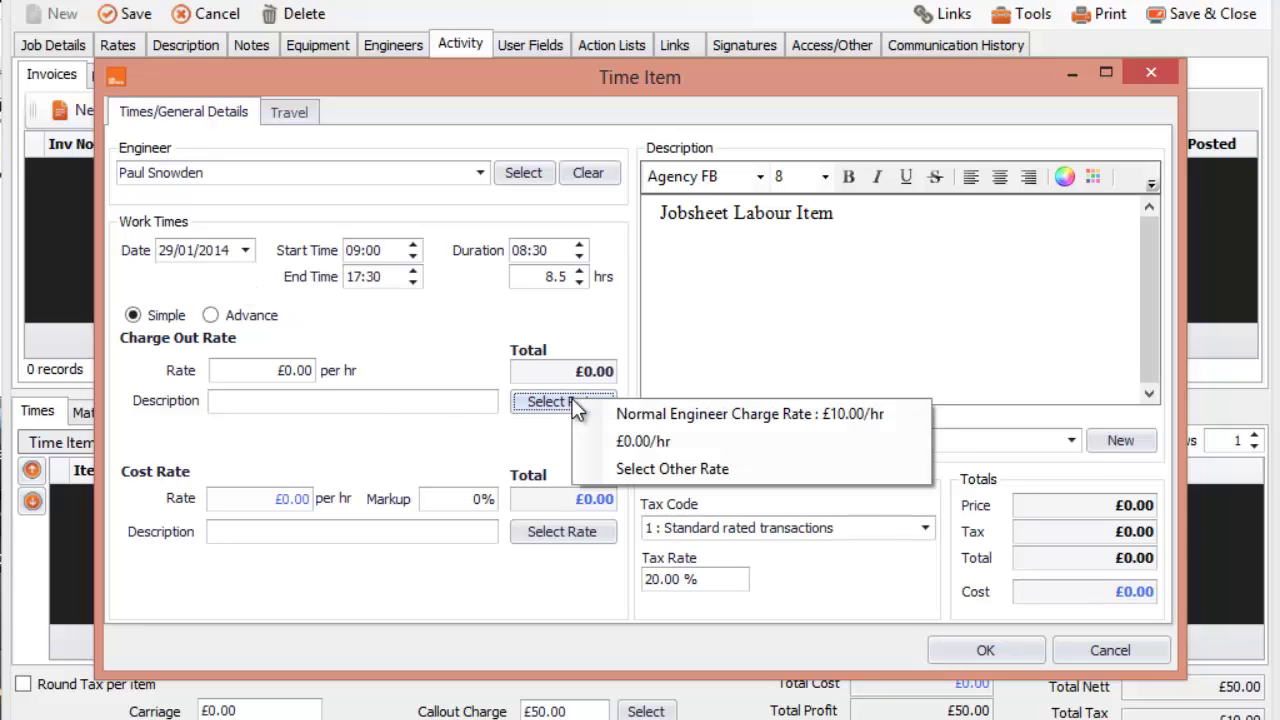
left_click(744, 418)
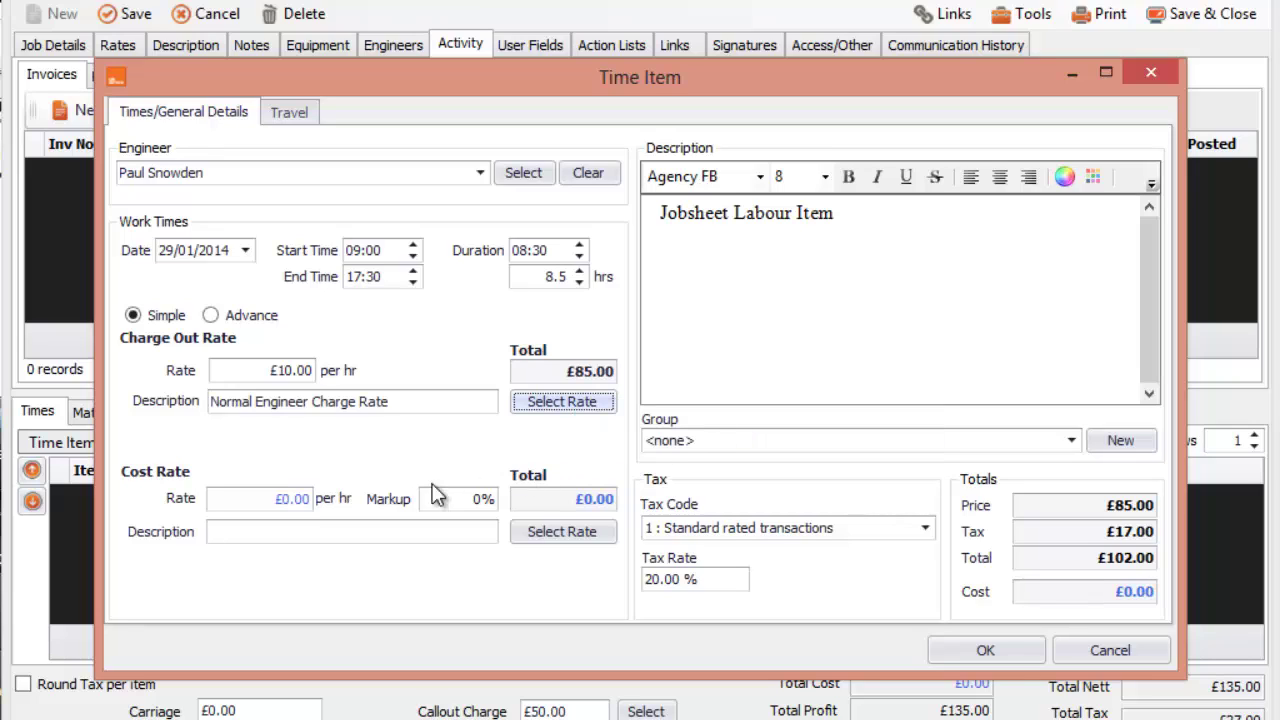
left_click(553, 523)
left_click(659, 530)
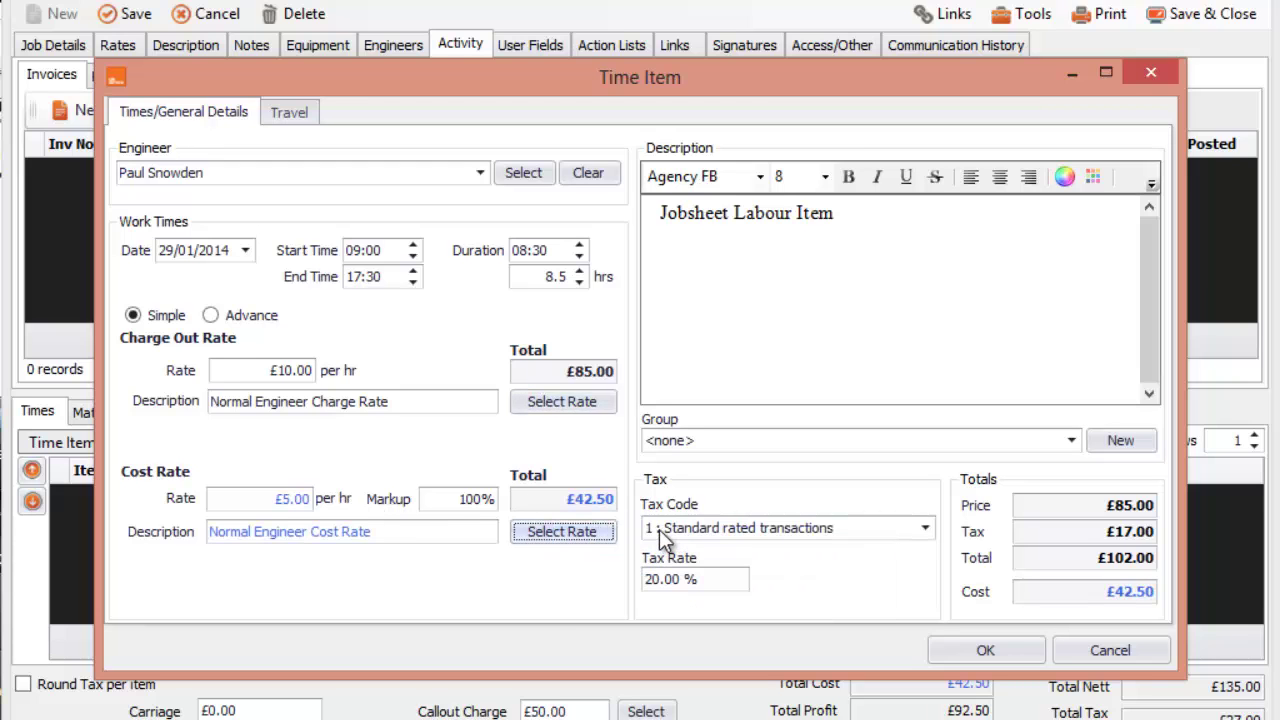
left_click(945, 645)
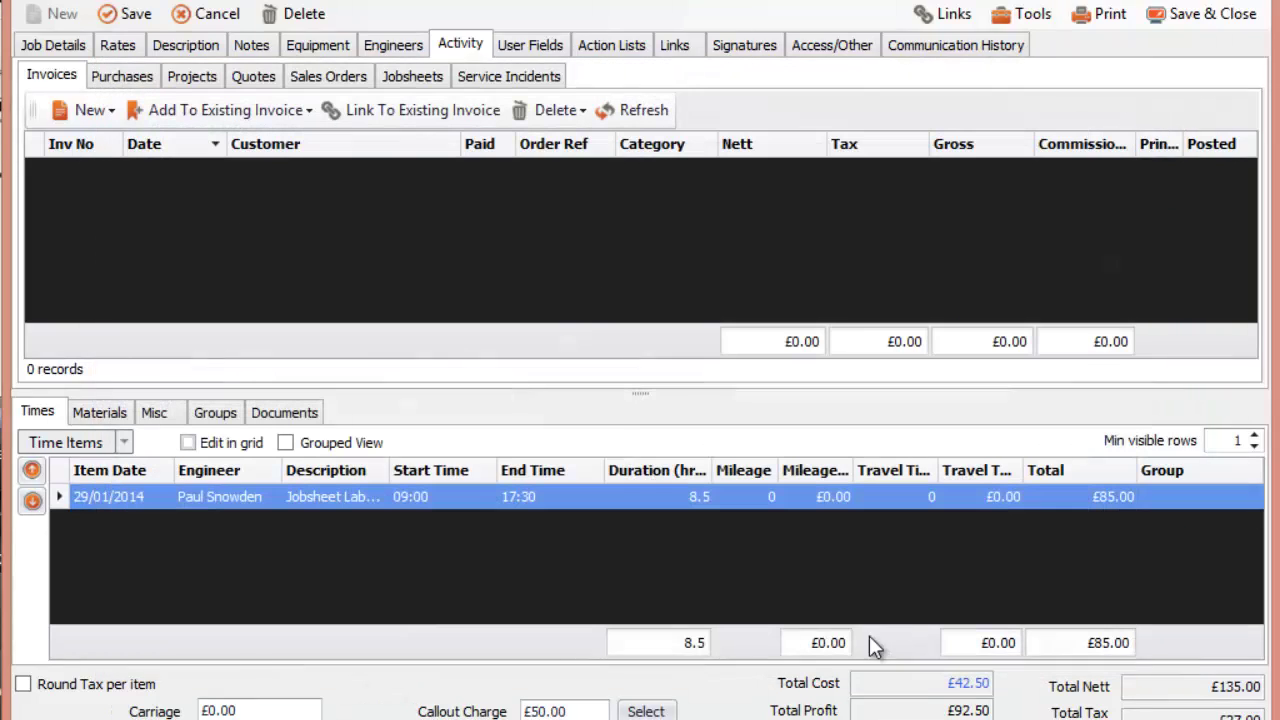
Step: Add the Dell Ultrasharp U3011 30" monitor (DELU3011) from the product list to the job's materials
left_click(103, 410)
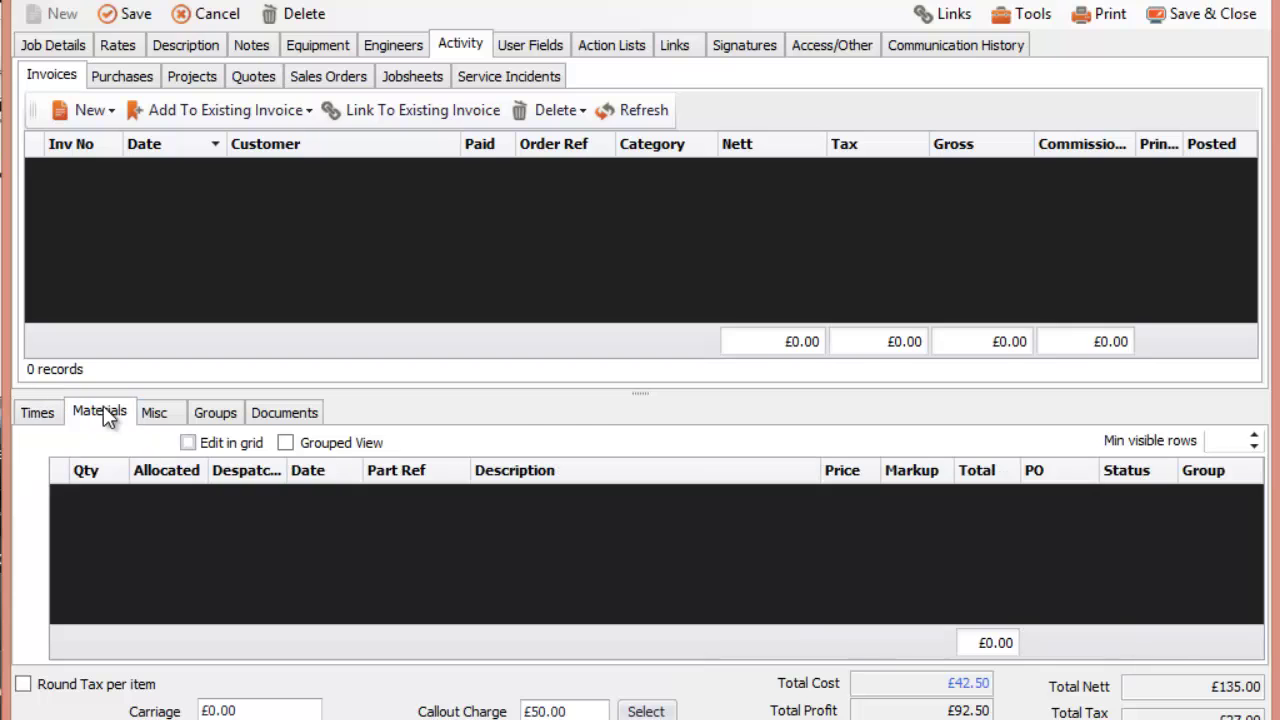
left_click(140, 443)
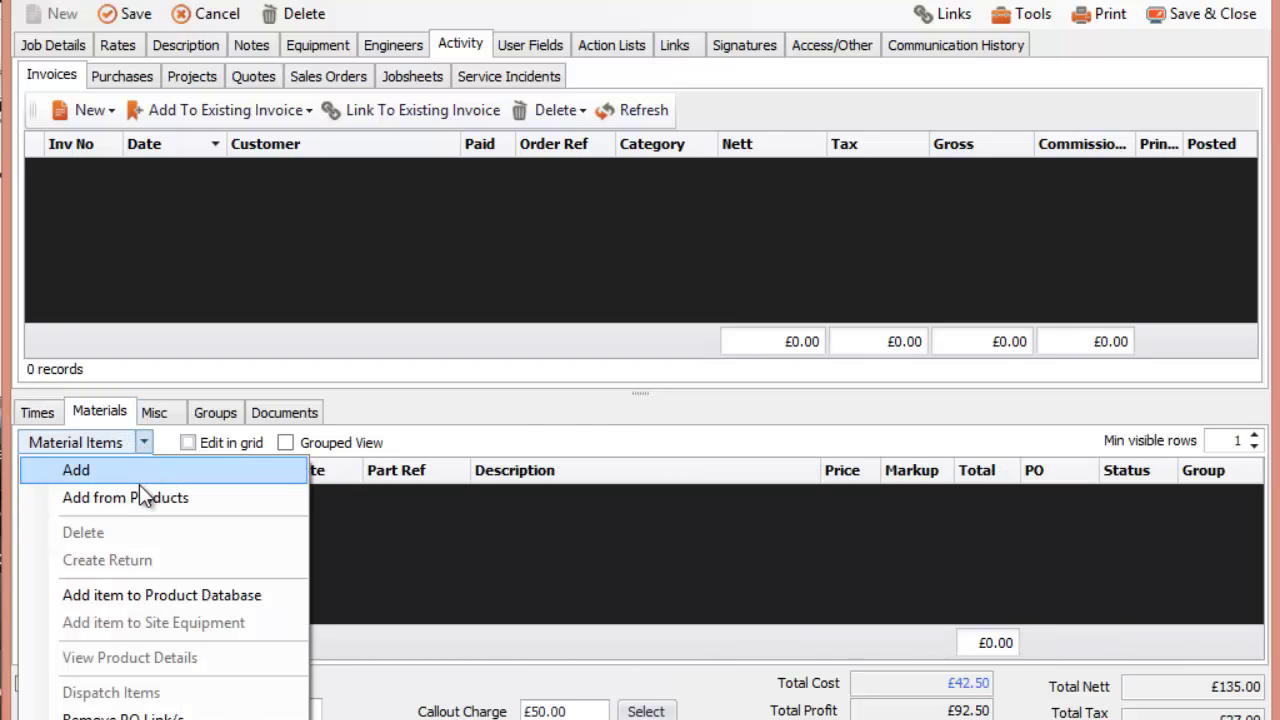
left_click(140, 492)
left_click(241, 408)
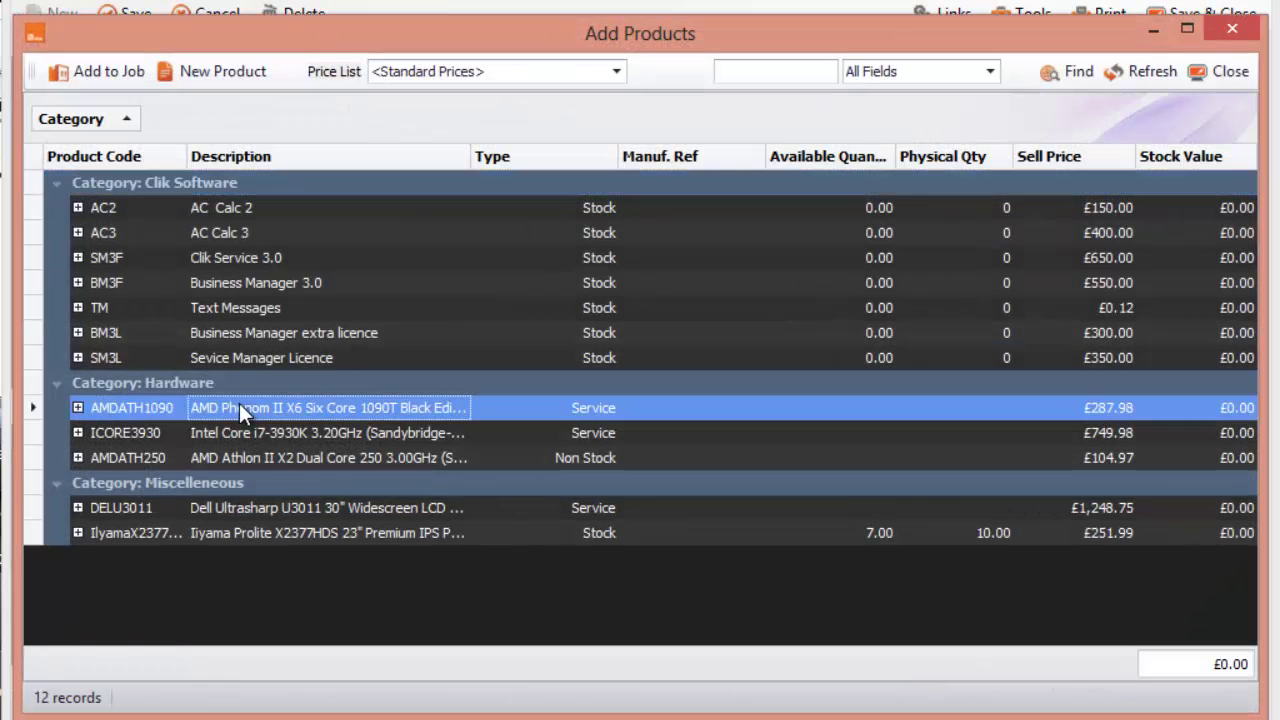
left_click(253, 512)
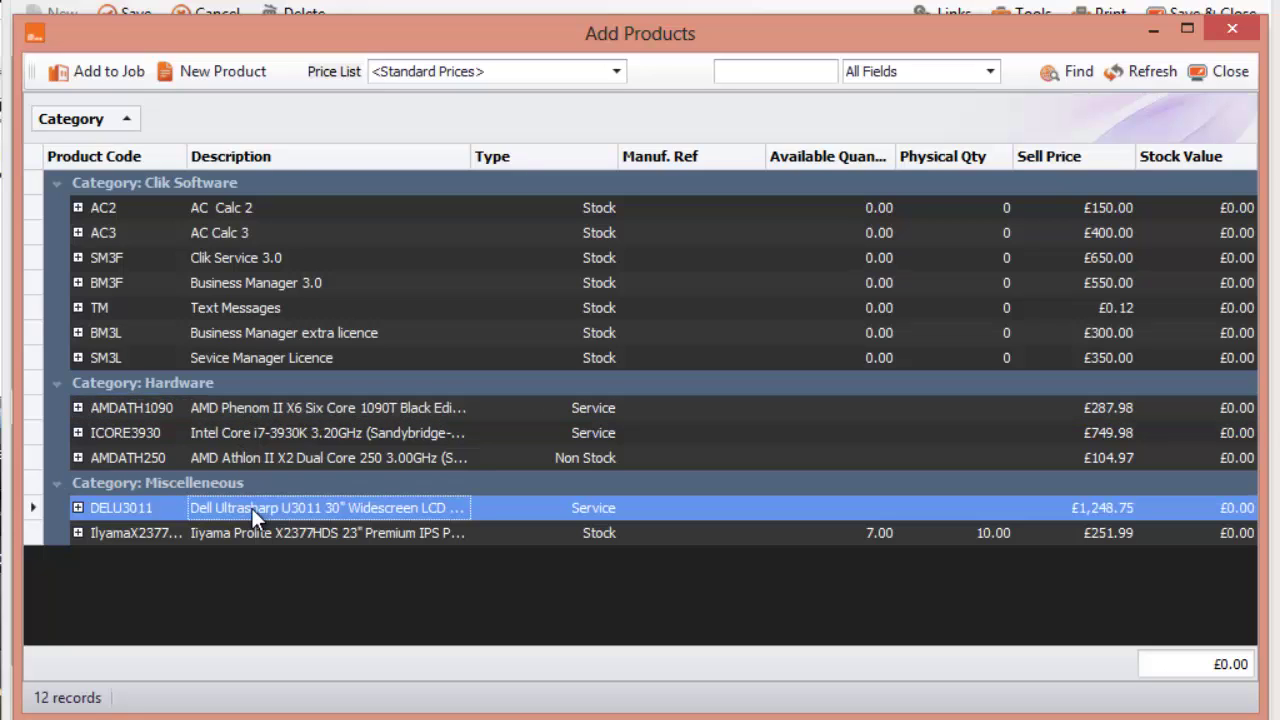
left_click(240, 528)
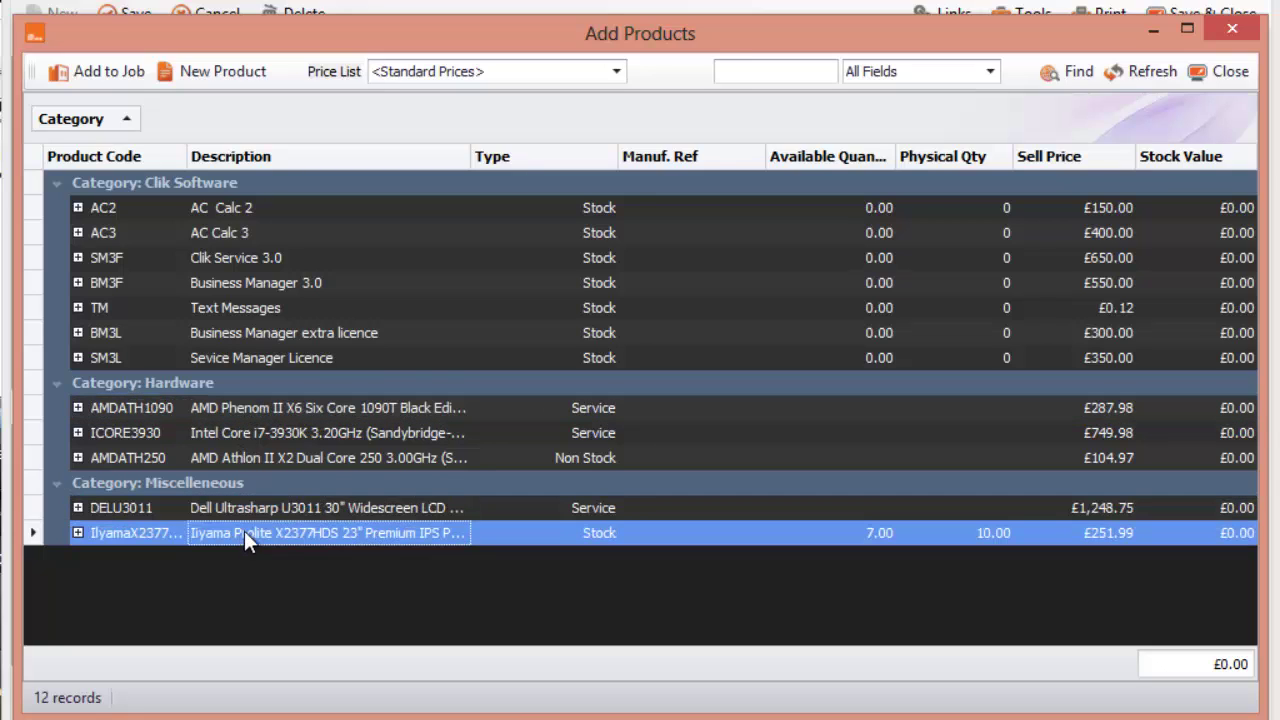
left_click(244, 508)
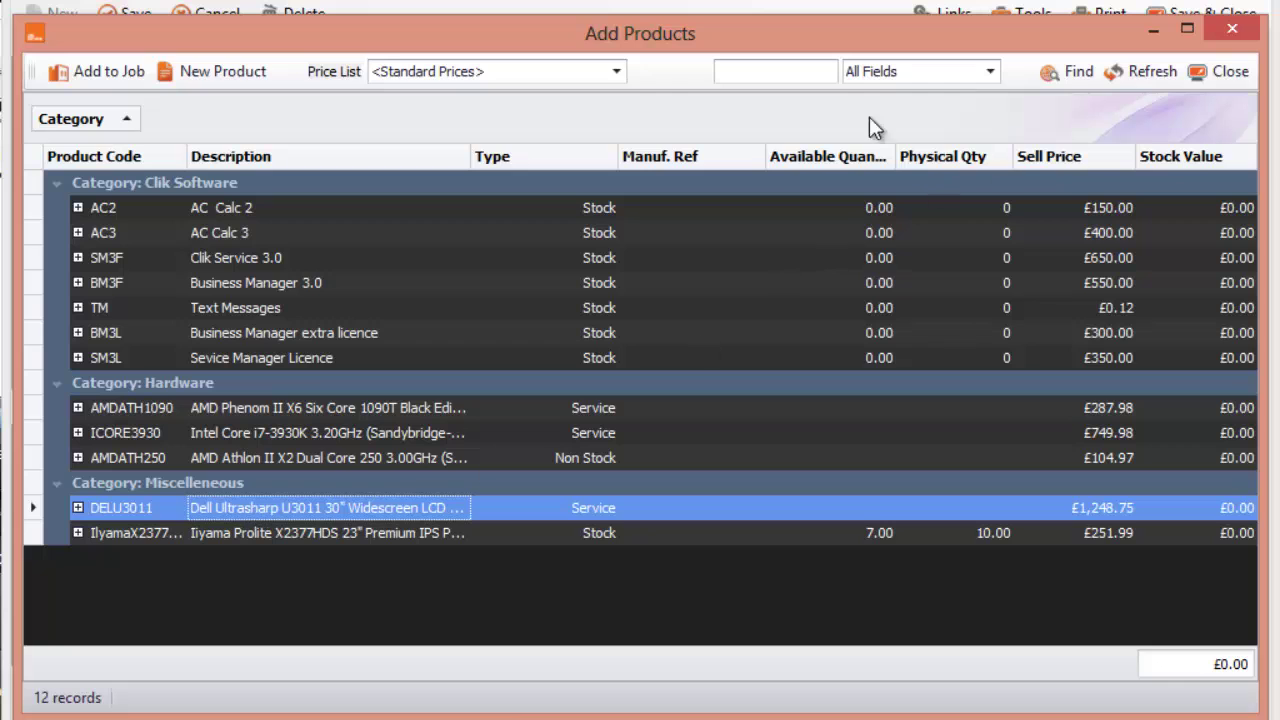
left_click(95, 71)
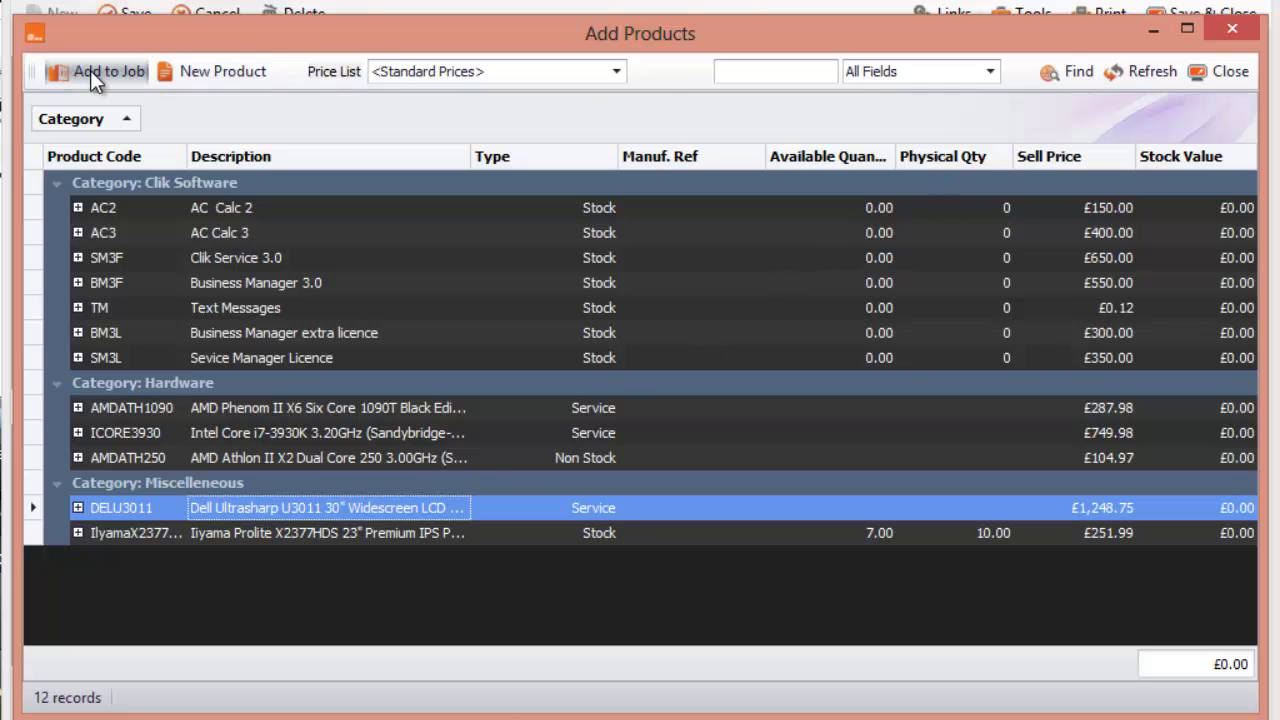
left_click(1223, 75)
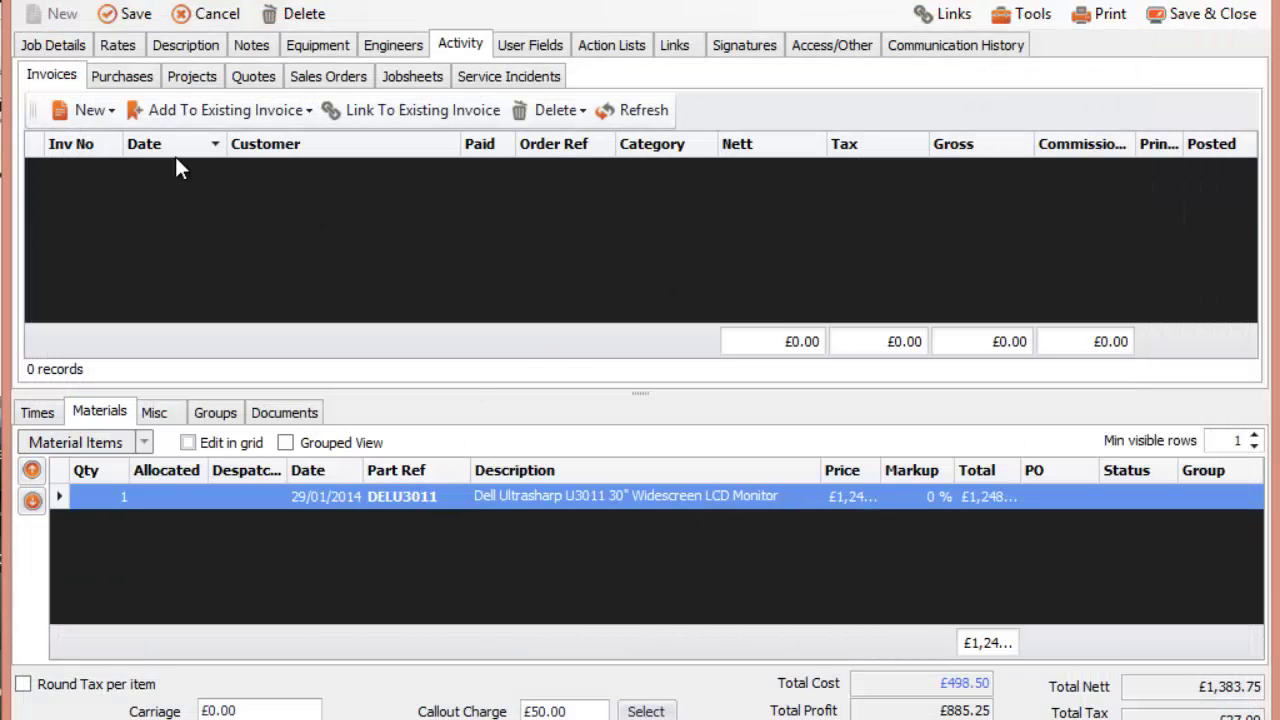
Step: Invoice the selected labour item and Dell Ultrasharp monitor with carriage and callout charge included, then check the invoice's lines and close it
left_click(50, 411)
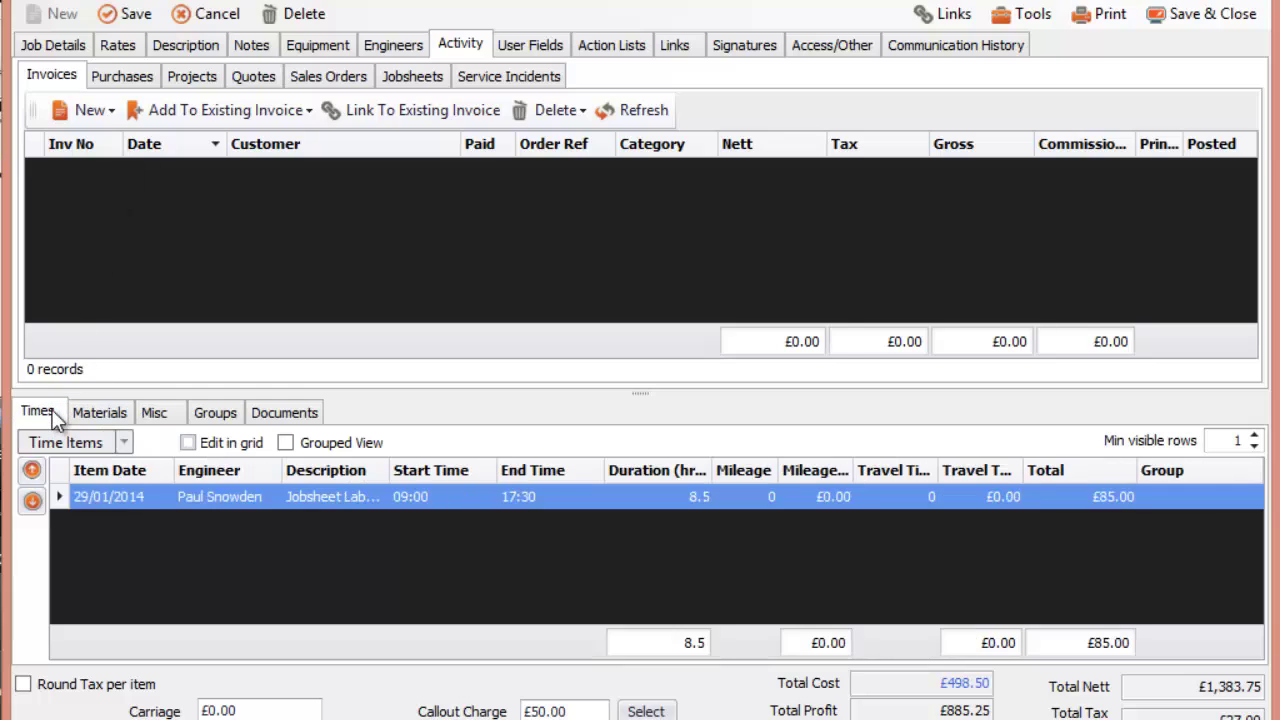
left_click(107, 110)
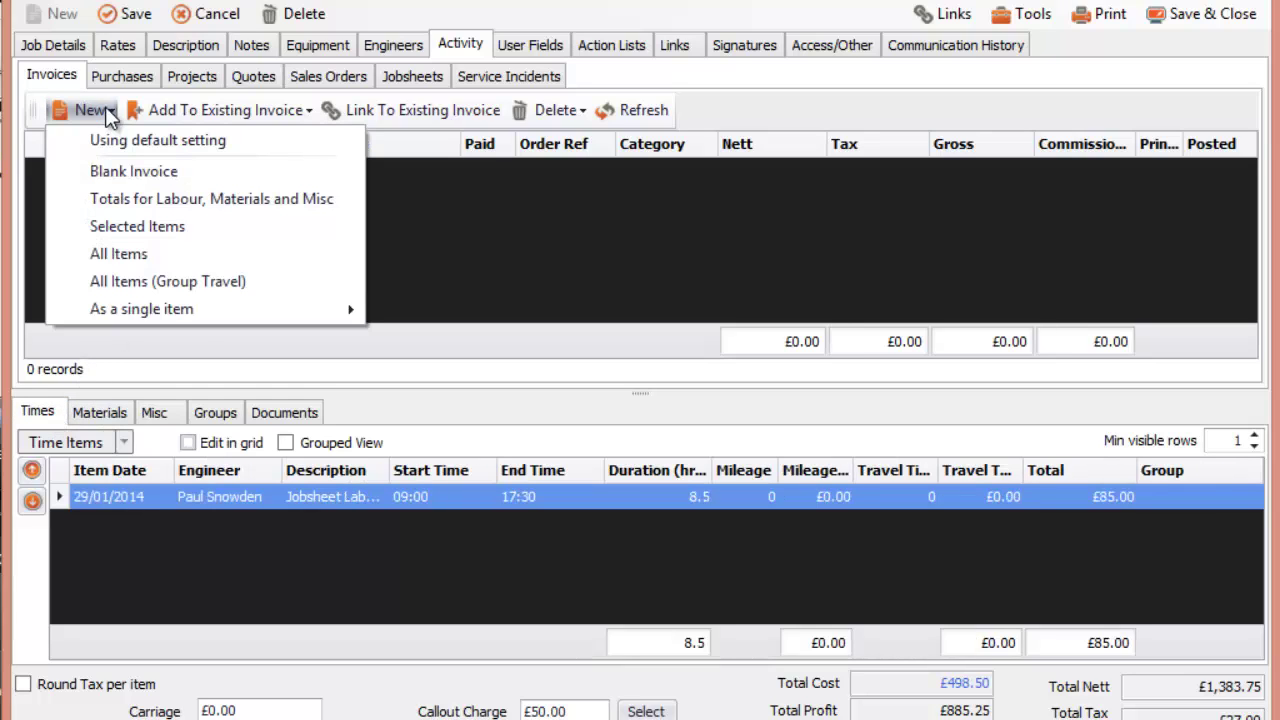
left_click(113, 228)
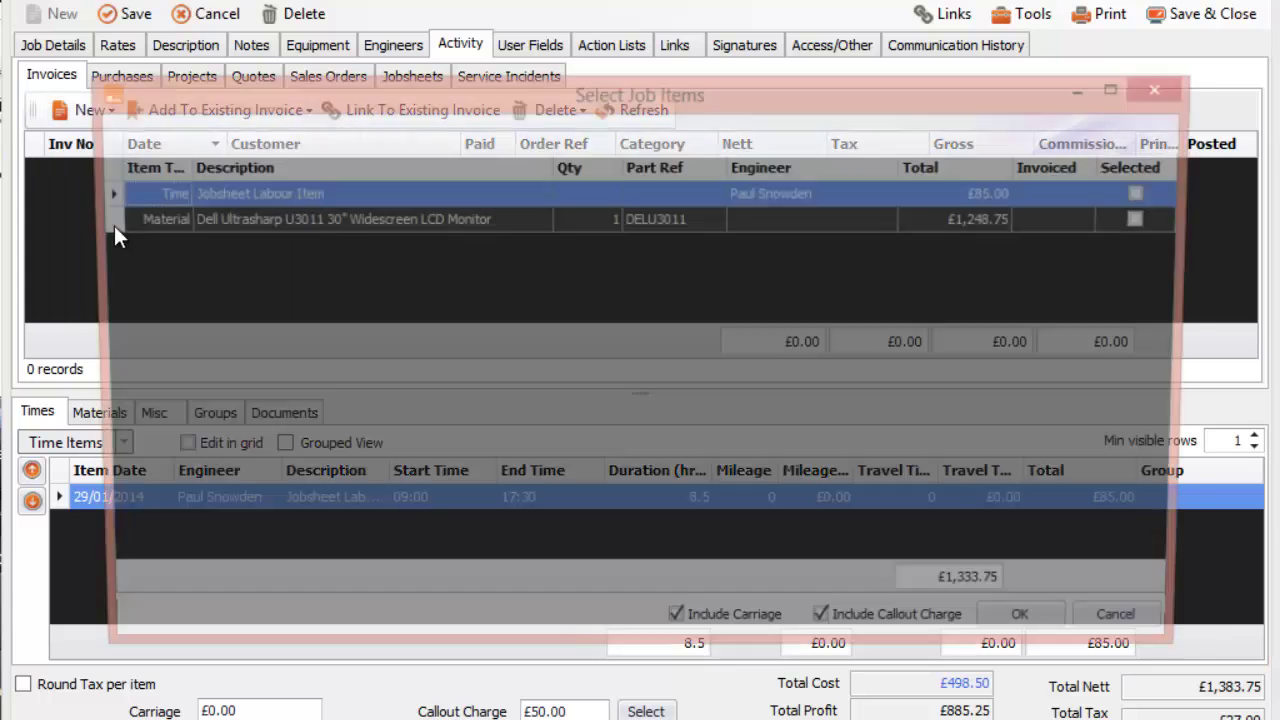
left_click(1150, 218)
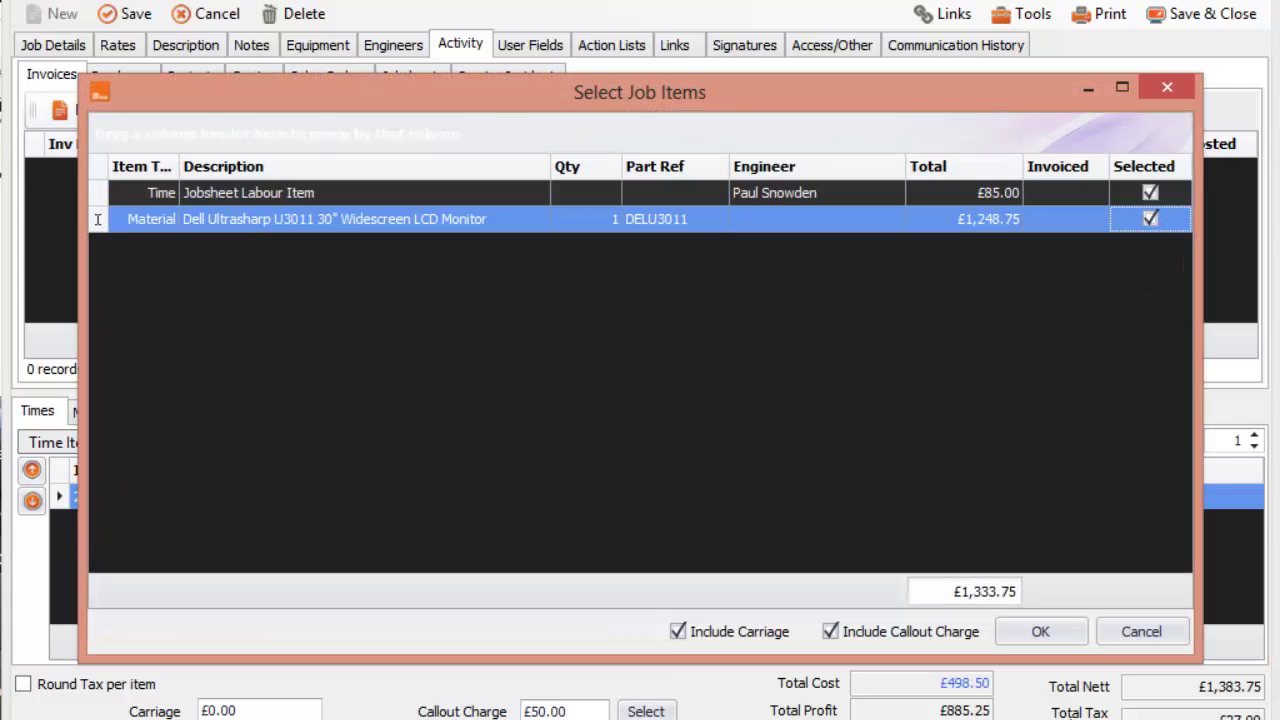
left_click(1050, 629)
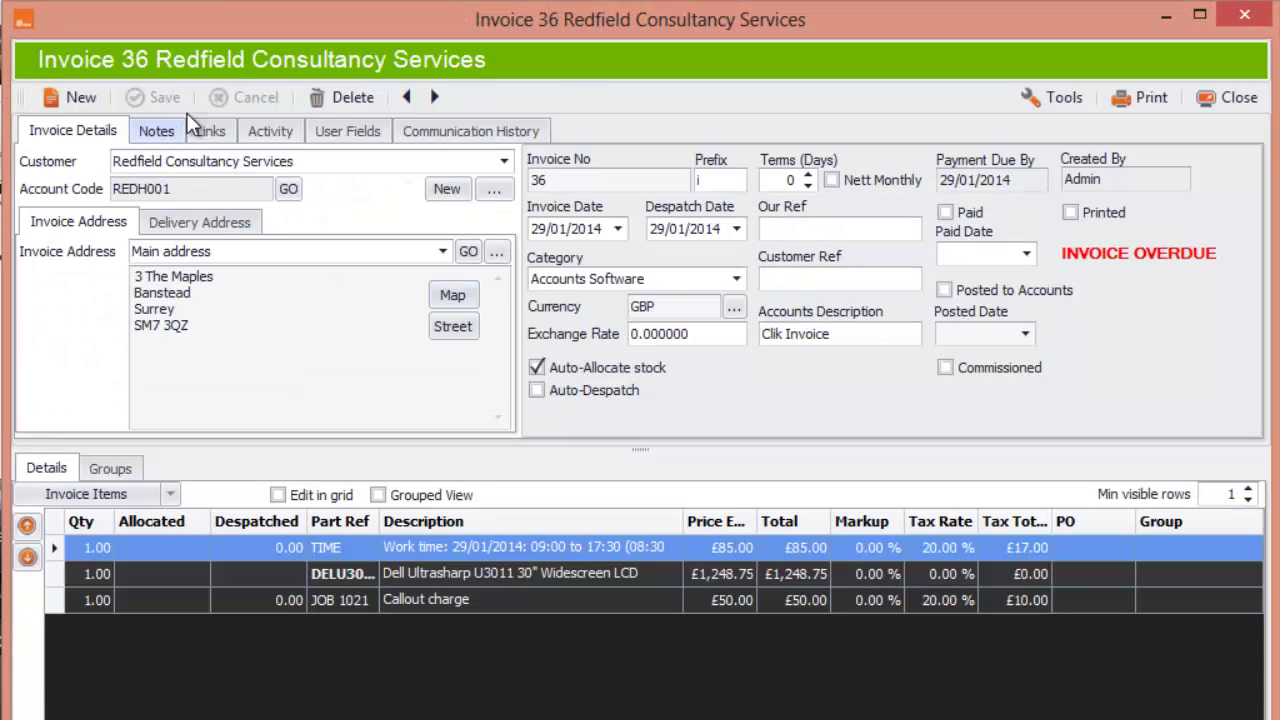
left_click(455, 603)
left_click(453, 558)
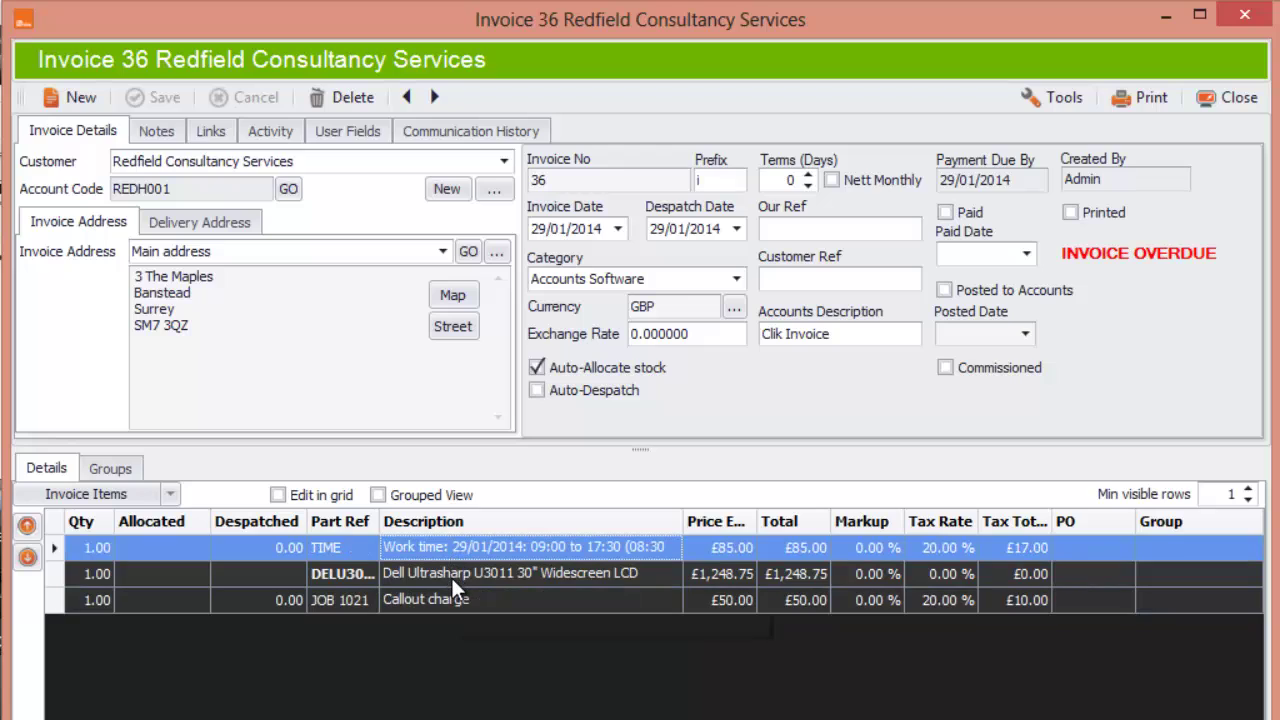
left_click(452, 578)
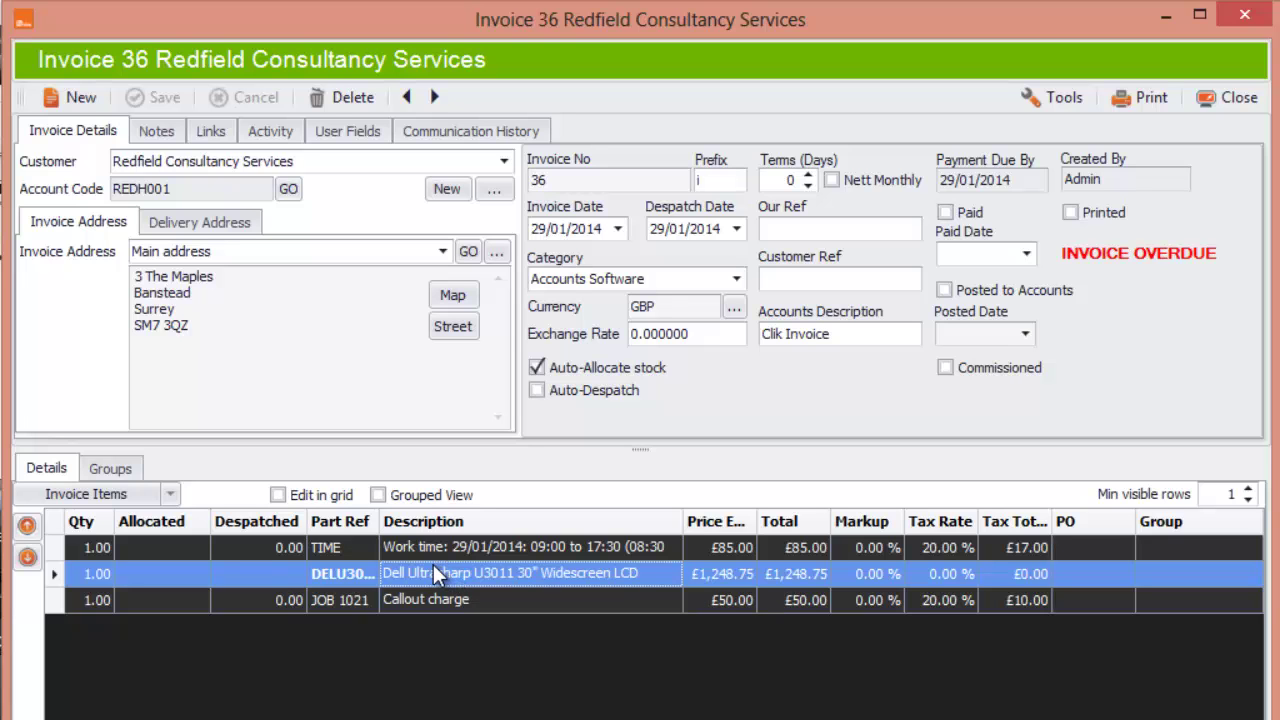
left_click(1229, 97)
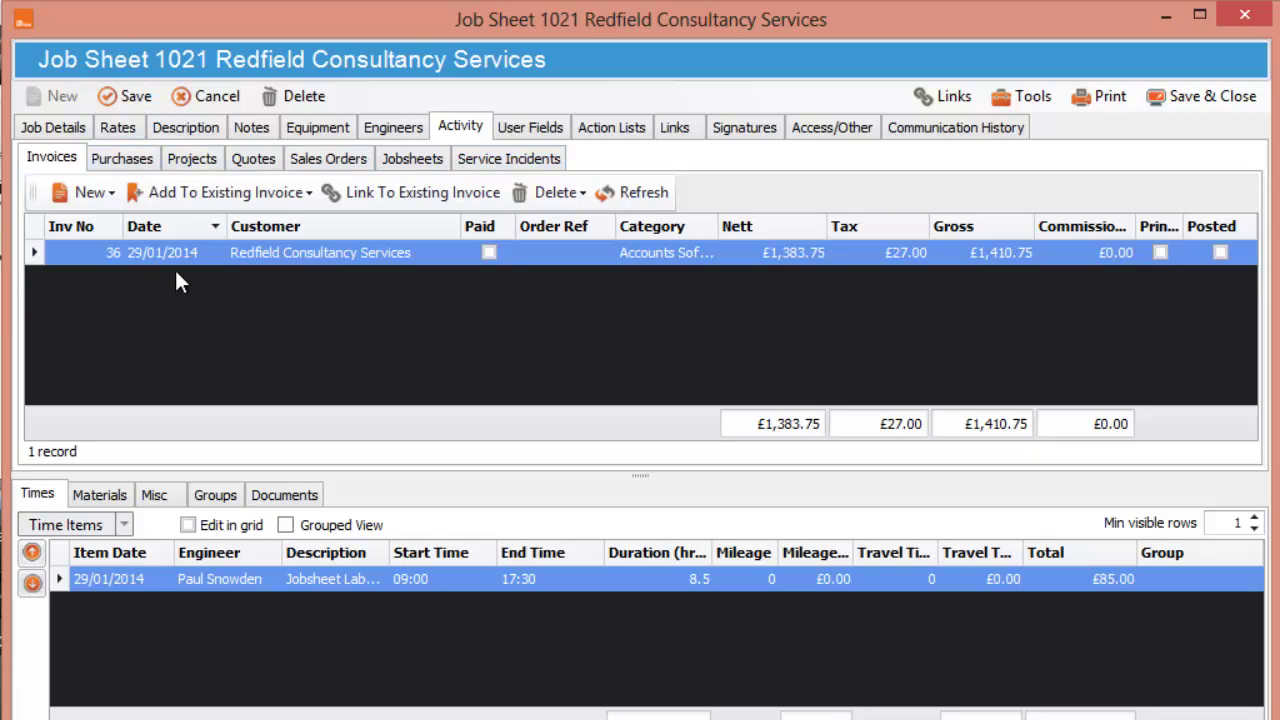
Step: Add the Intel Core i7-3930K processor (ICORE3930) from the product list to the job's materials
left_click(118, 497)
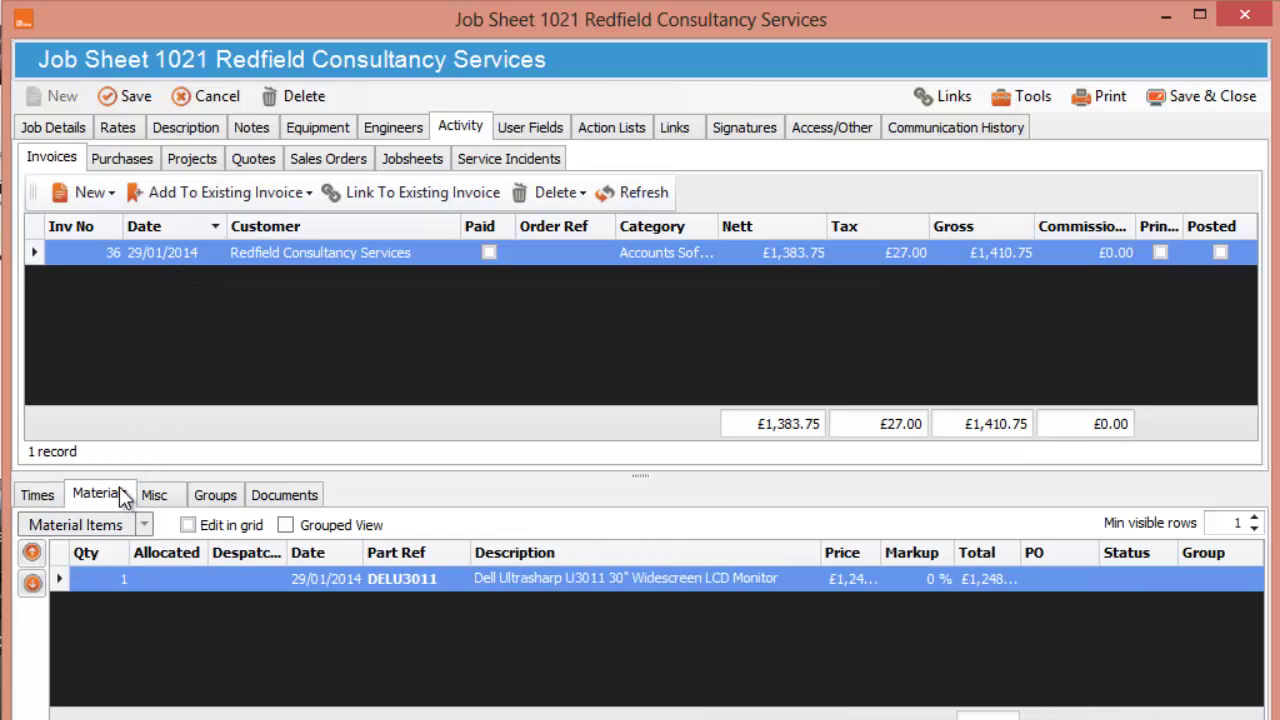
left_click(146, 524)
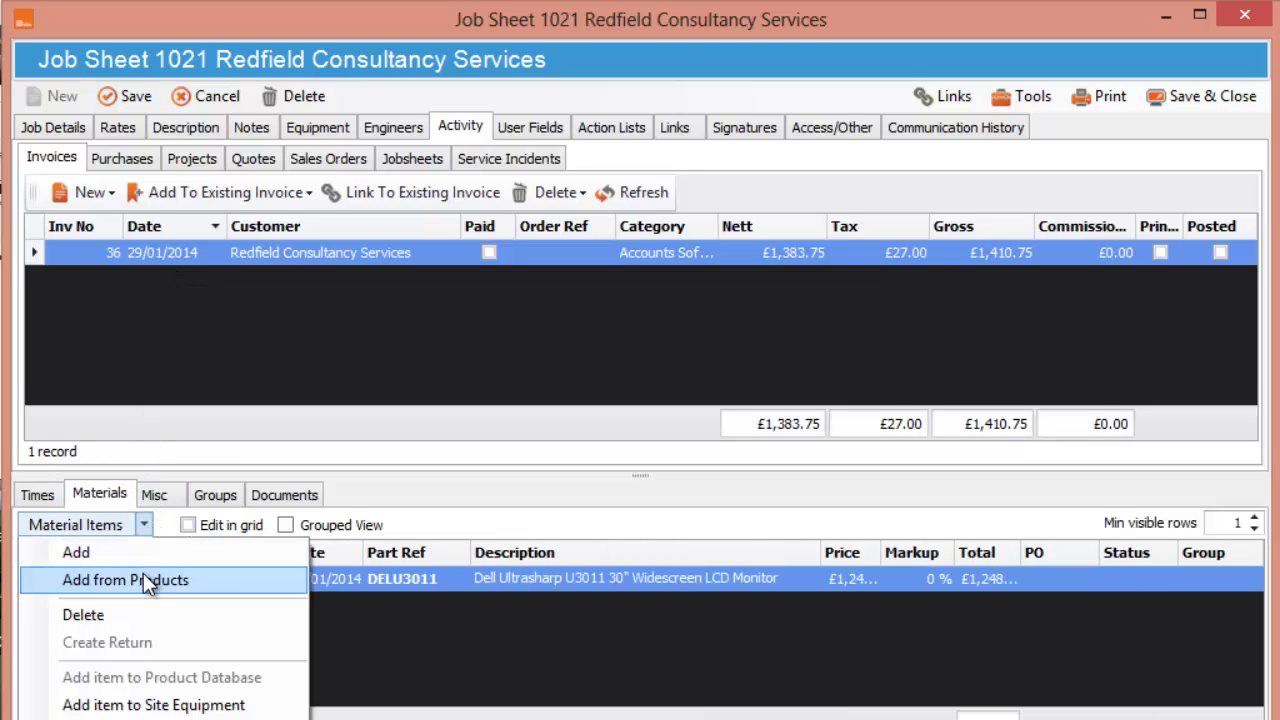
left_click(143, 576)
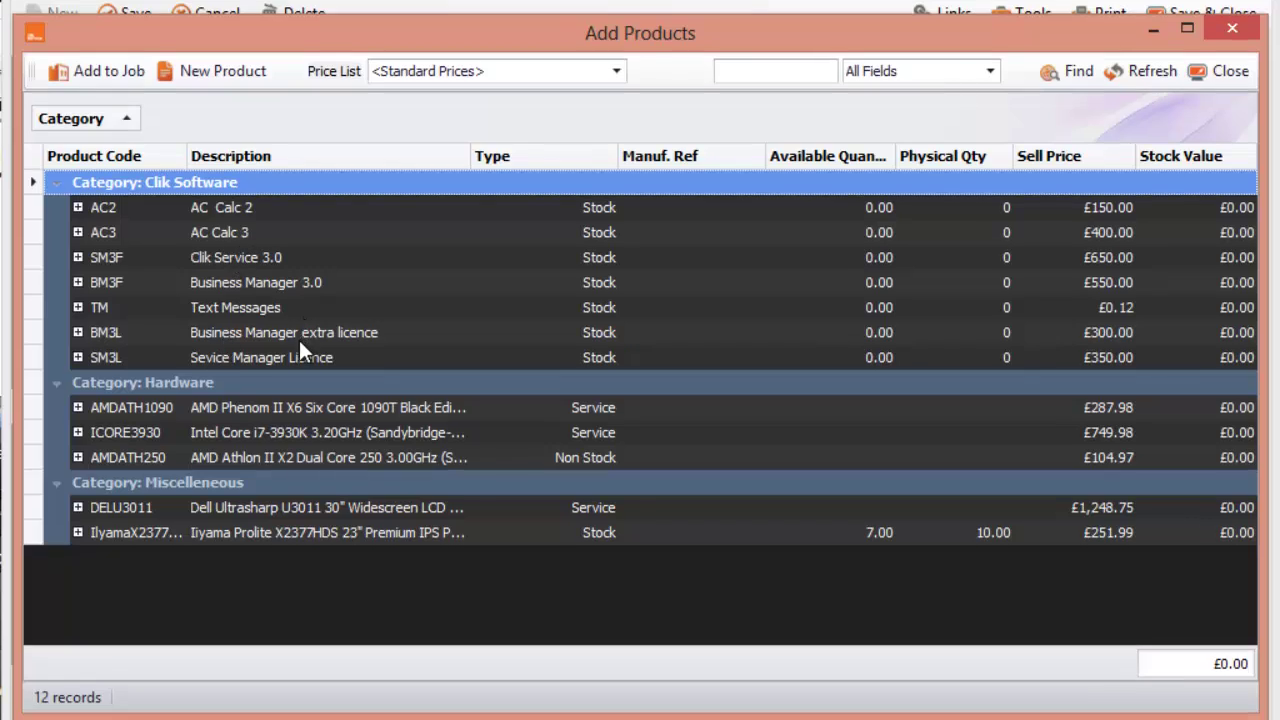
left_click(298, 432)
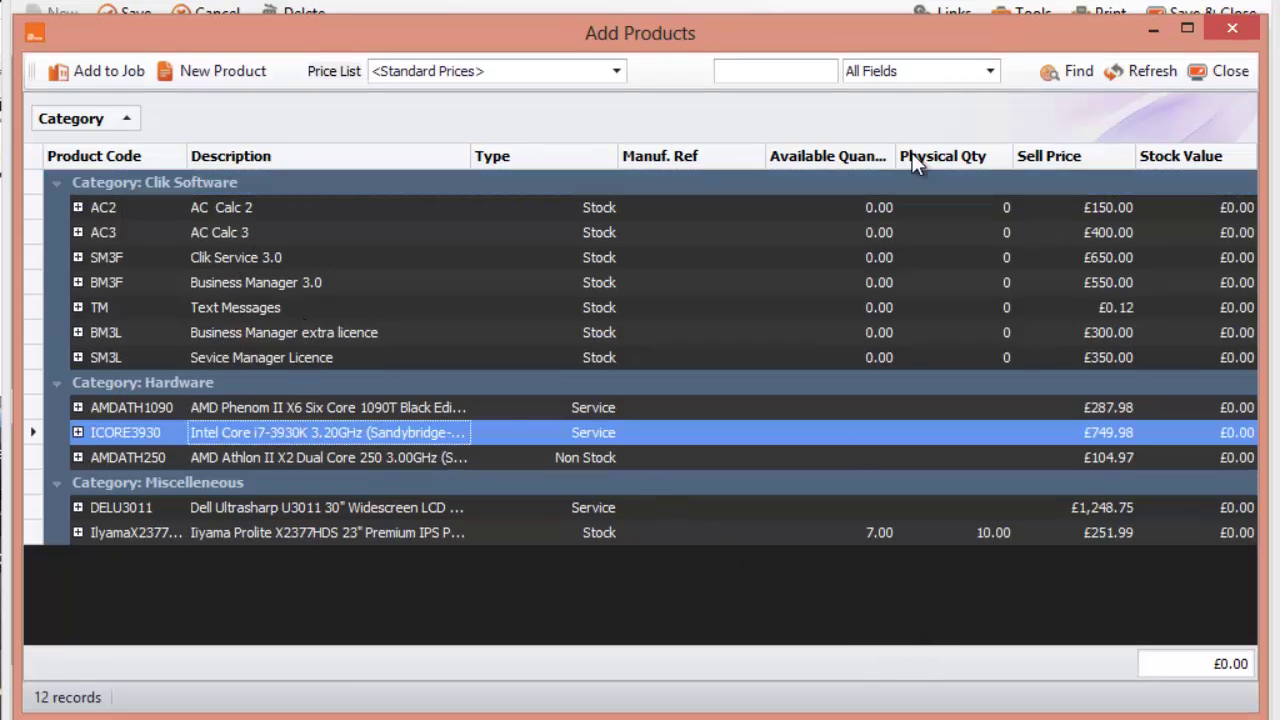
left_click(1222, 71)
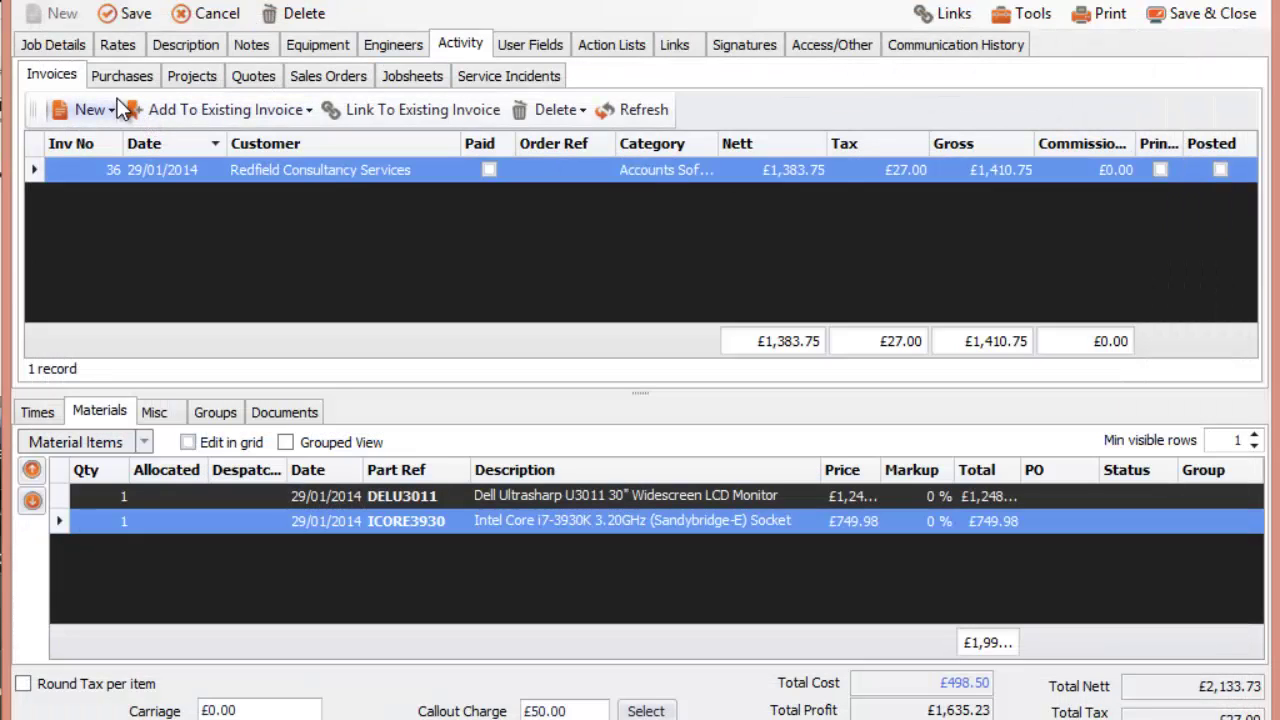
Step: Invoice the Intel Core i7-3930K item with carriage and callout charge included, close the invoice and look over both listed invoices
left_click(119, 111)
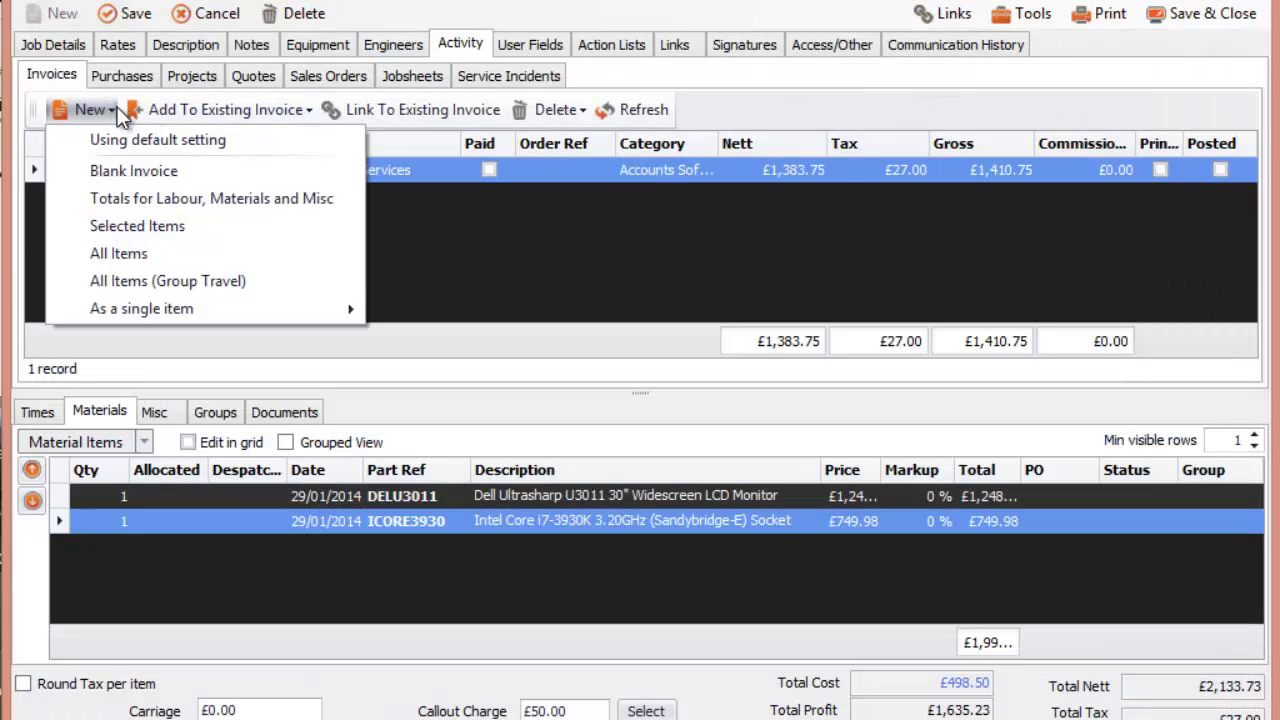
left_click(135, 227)
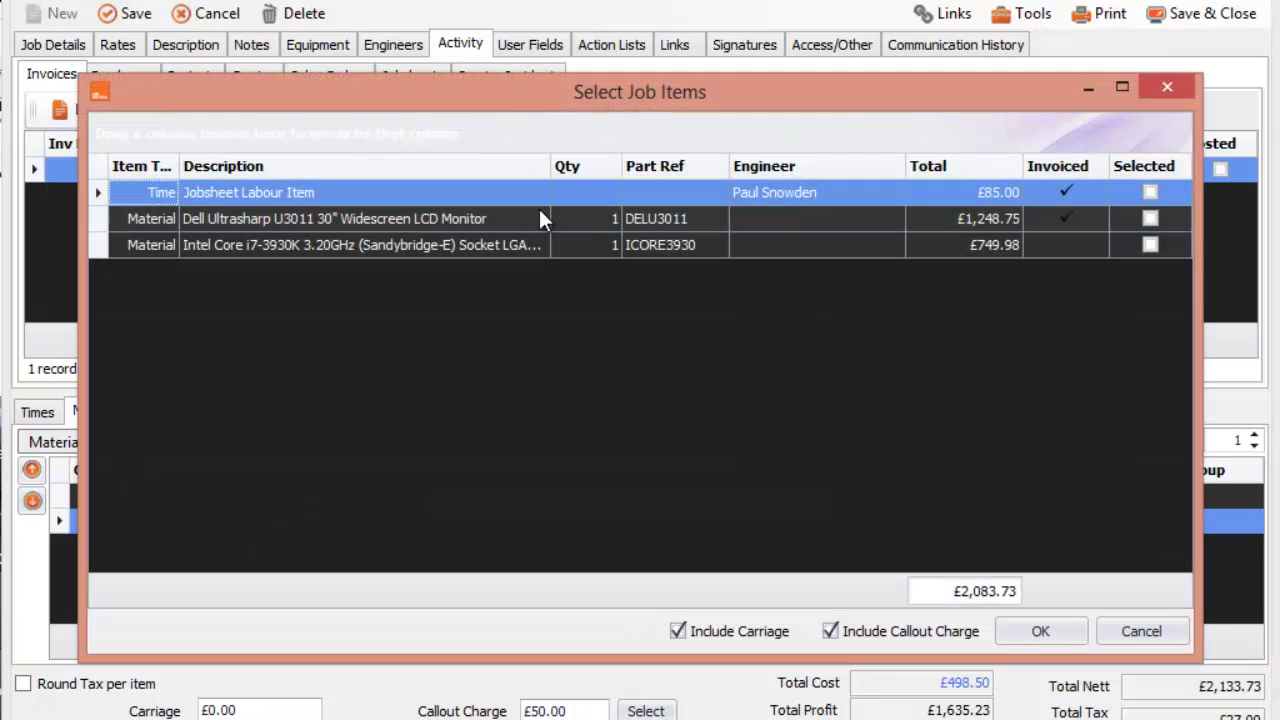
left_click(1149, 244)
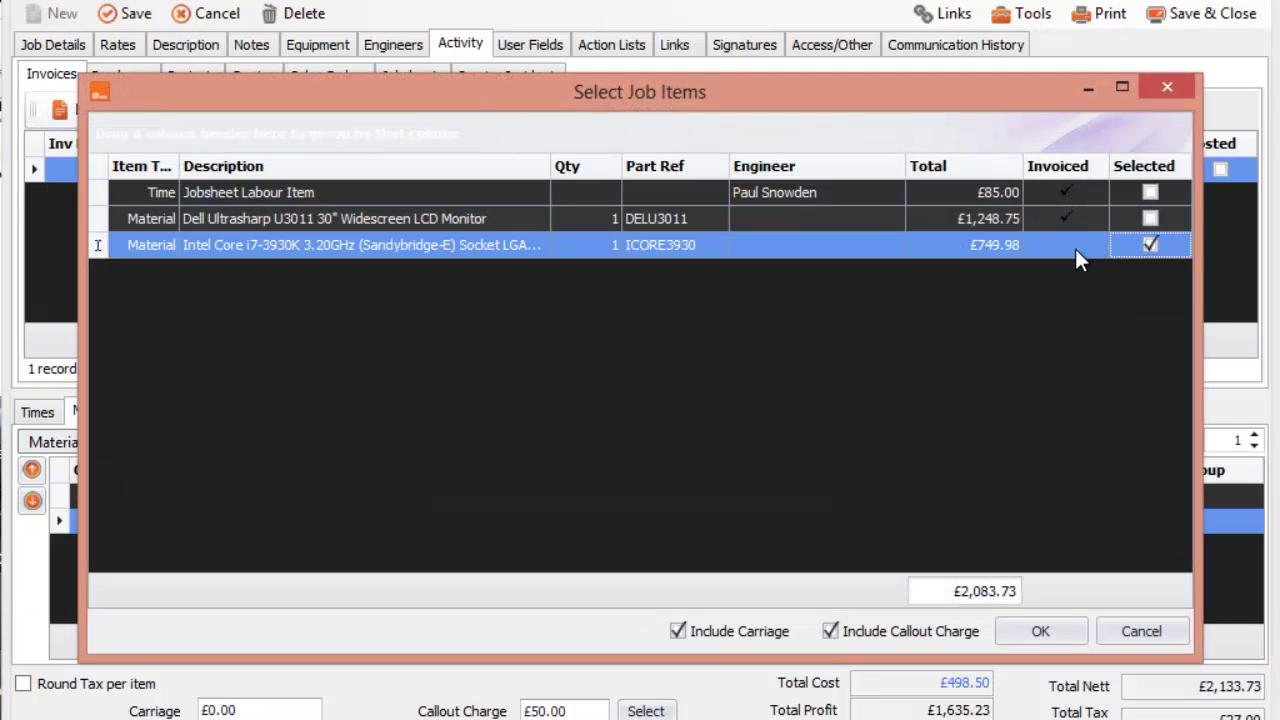
left_click(1037, 633)
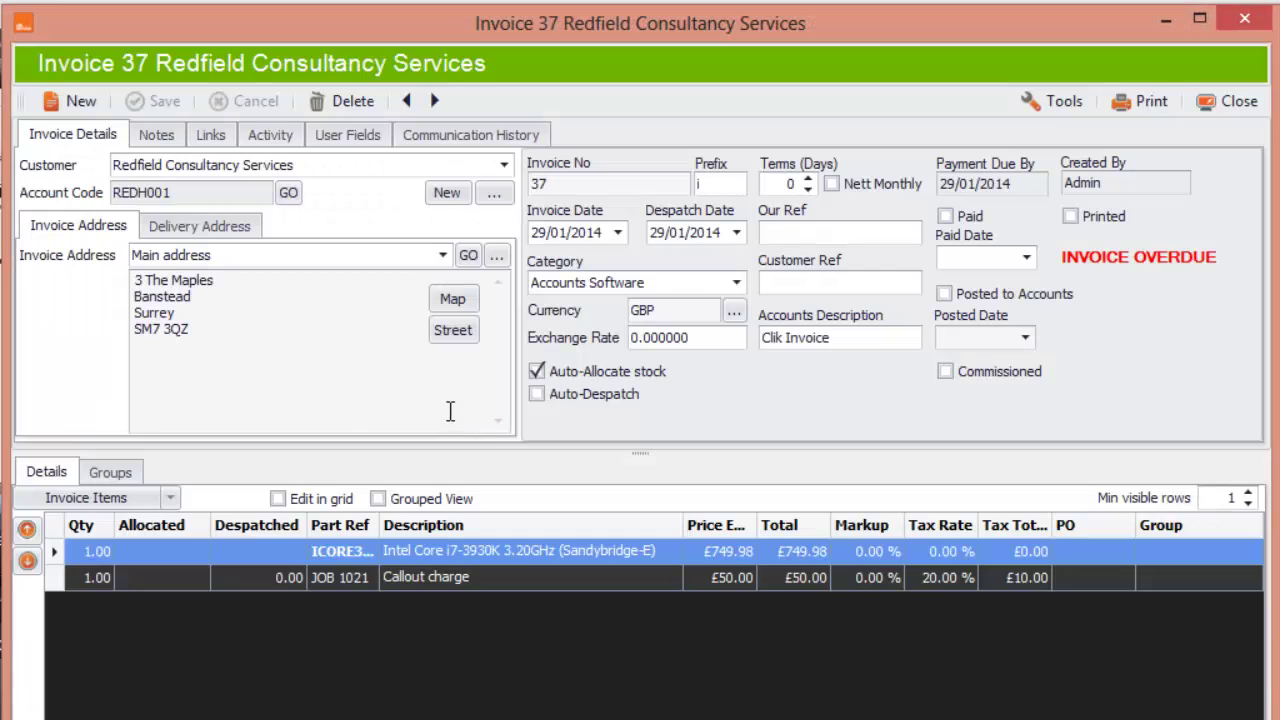
left_click(1214, 108)
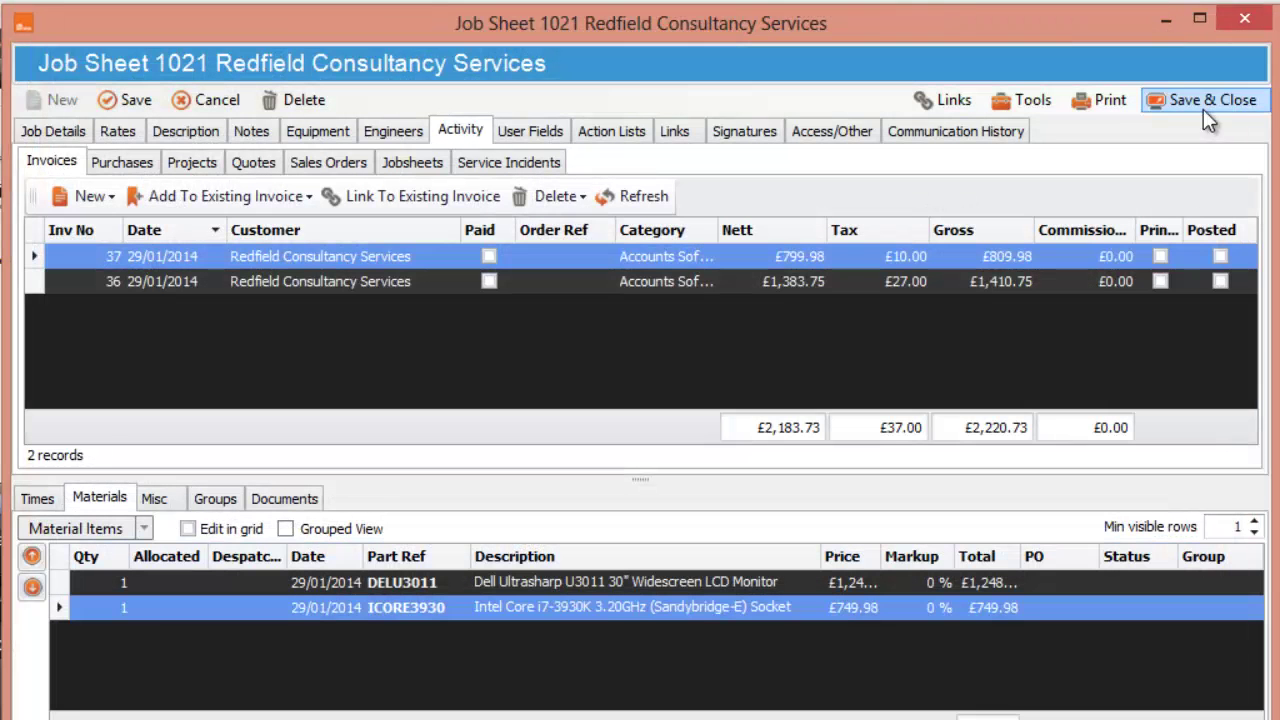
left_click(350, 281)
left_click(350, 256)
left_click(355, 281)
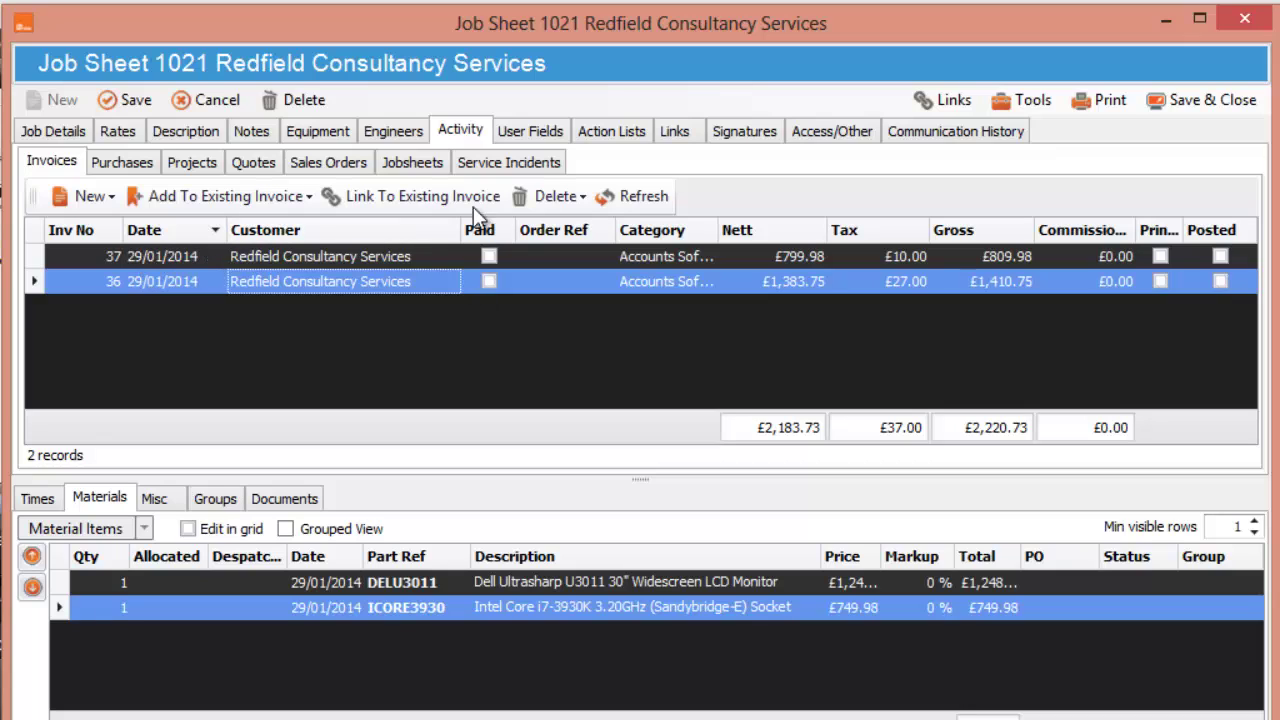
Step: Make the Factor Reference user-defined field available and always shown for JobSheet records
left_click(538, 140)
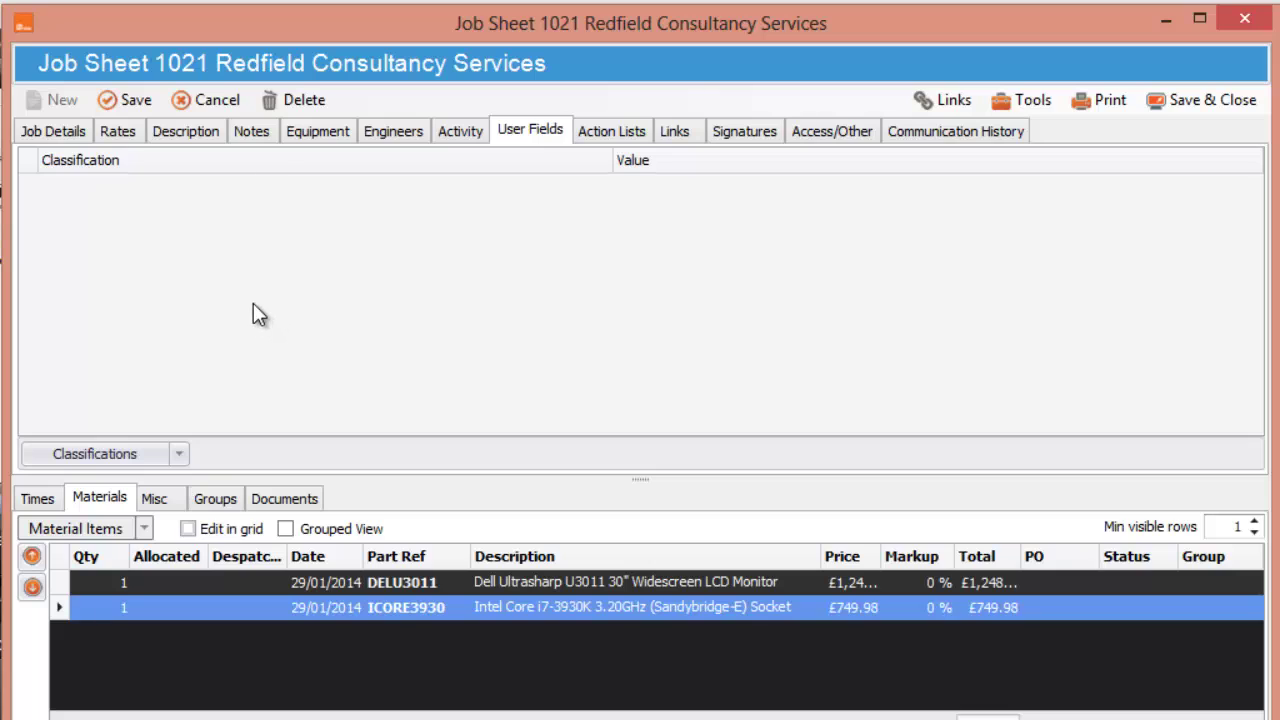
left_click(180, 454)
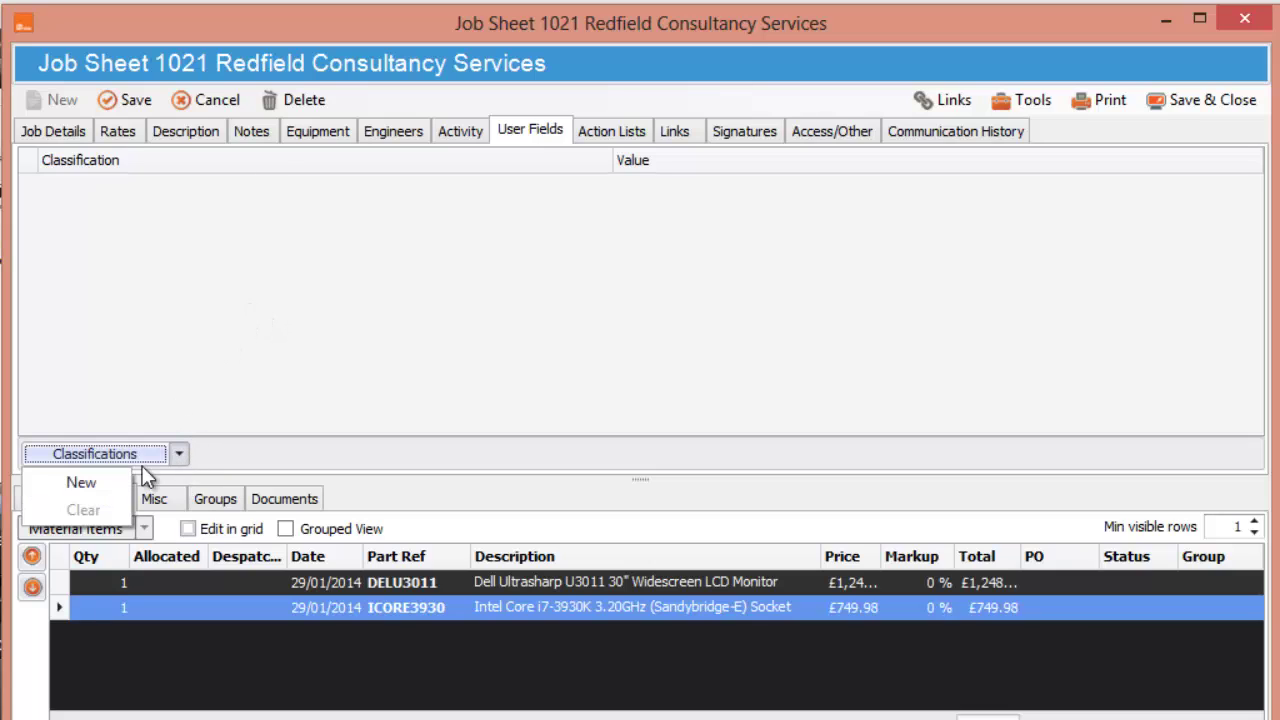
left_click(80, 483)
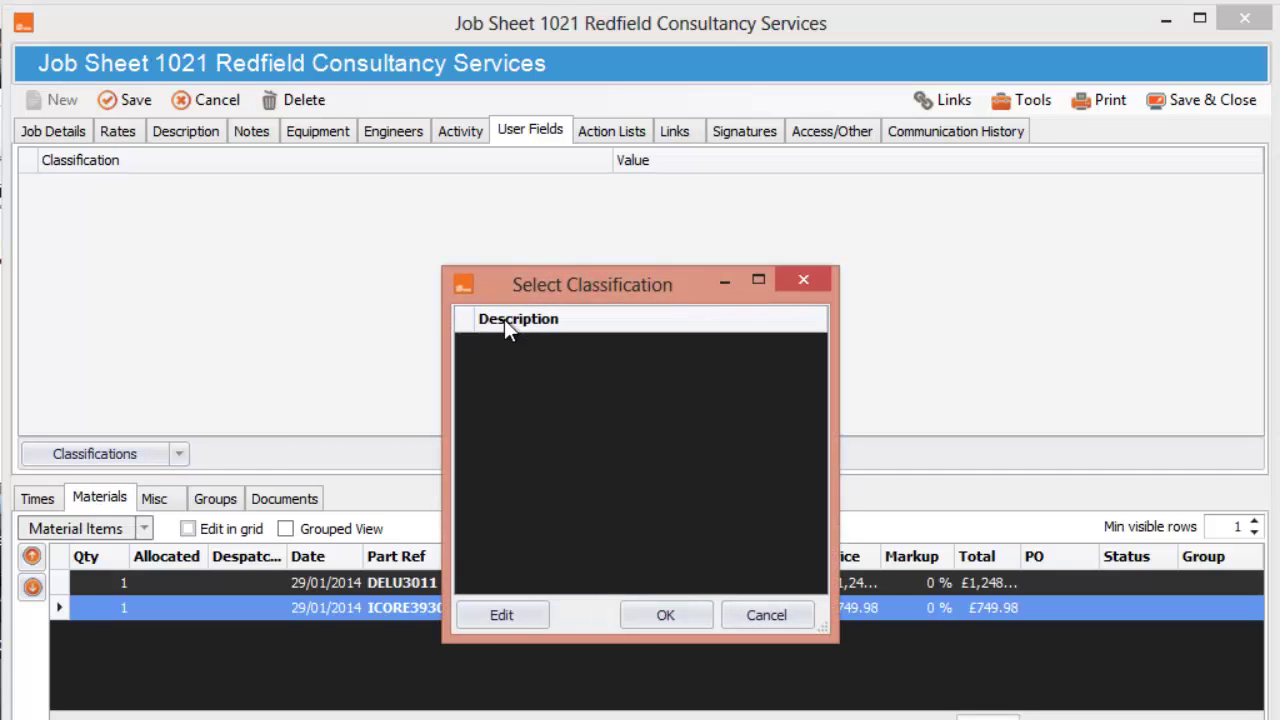
left_click(501, 616)
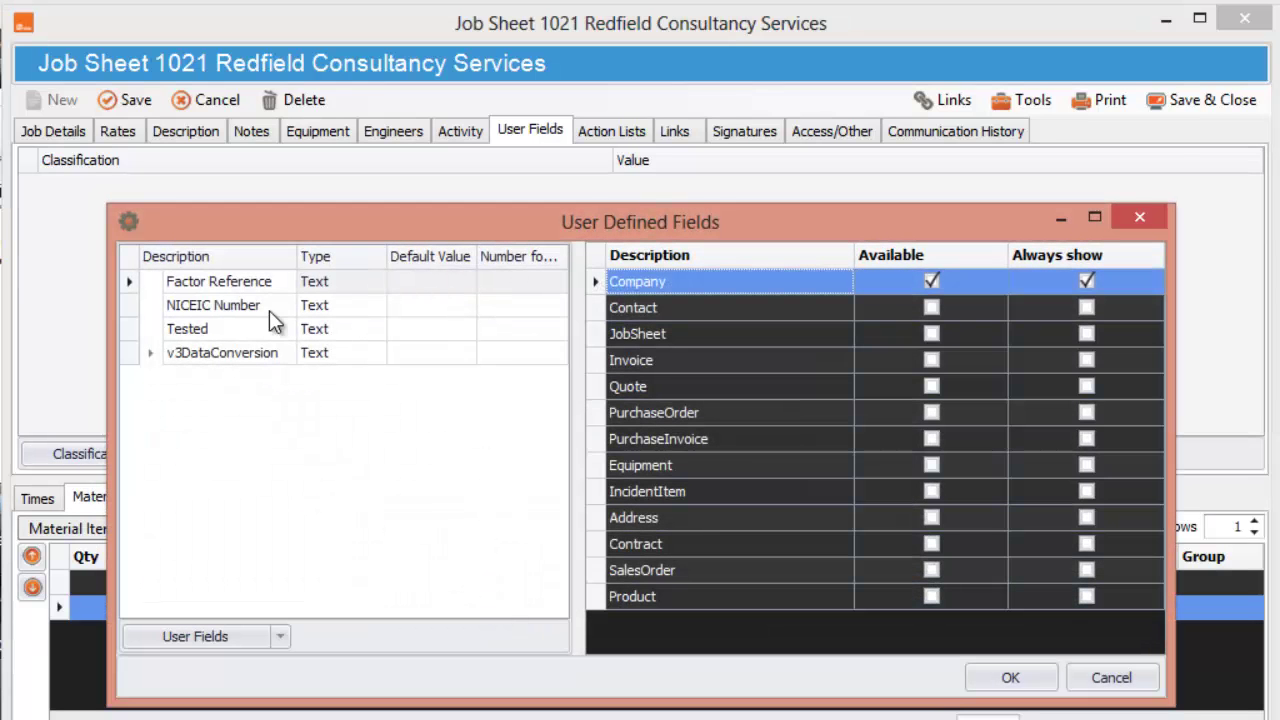
left_click(232, 310)
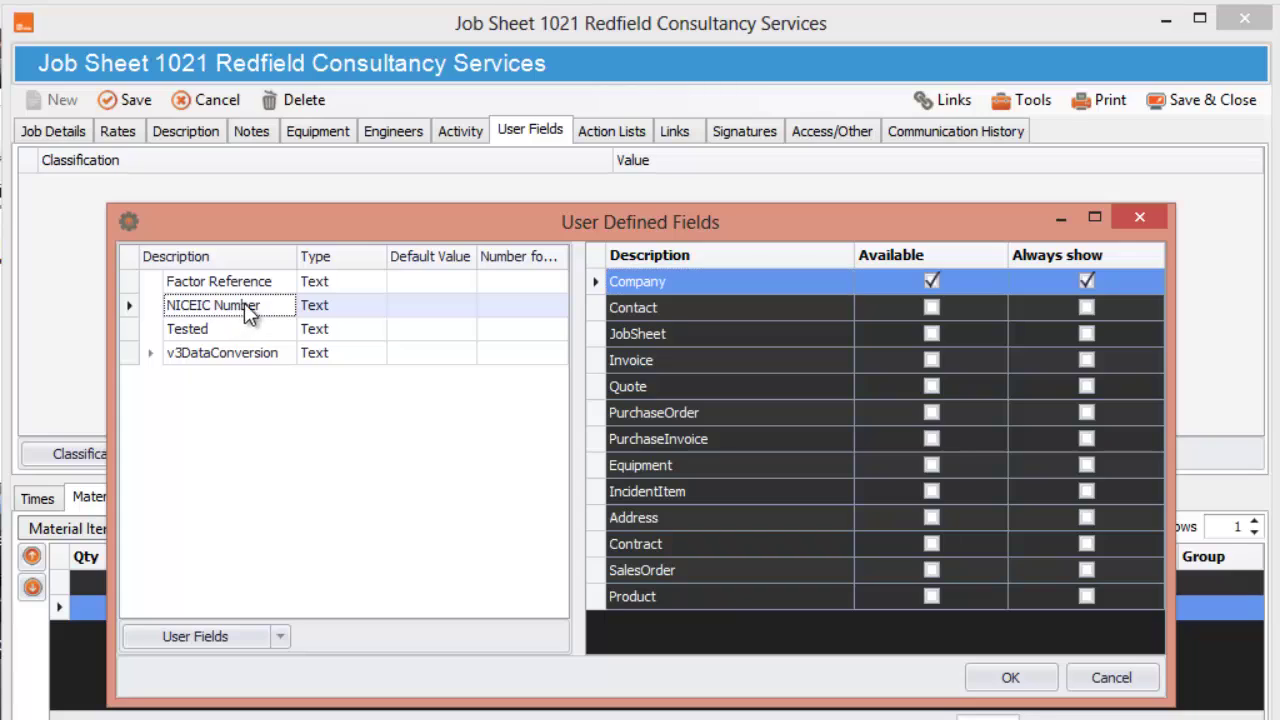
left_click(250, 282)
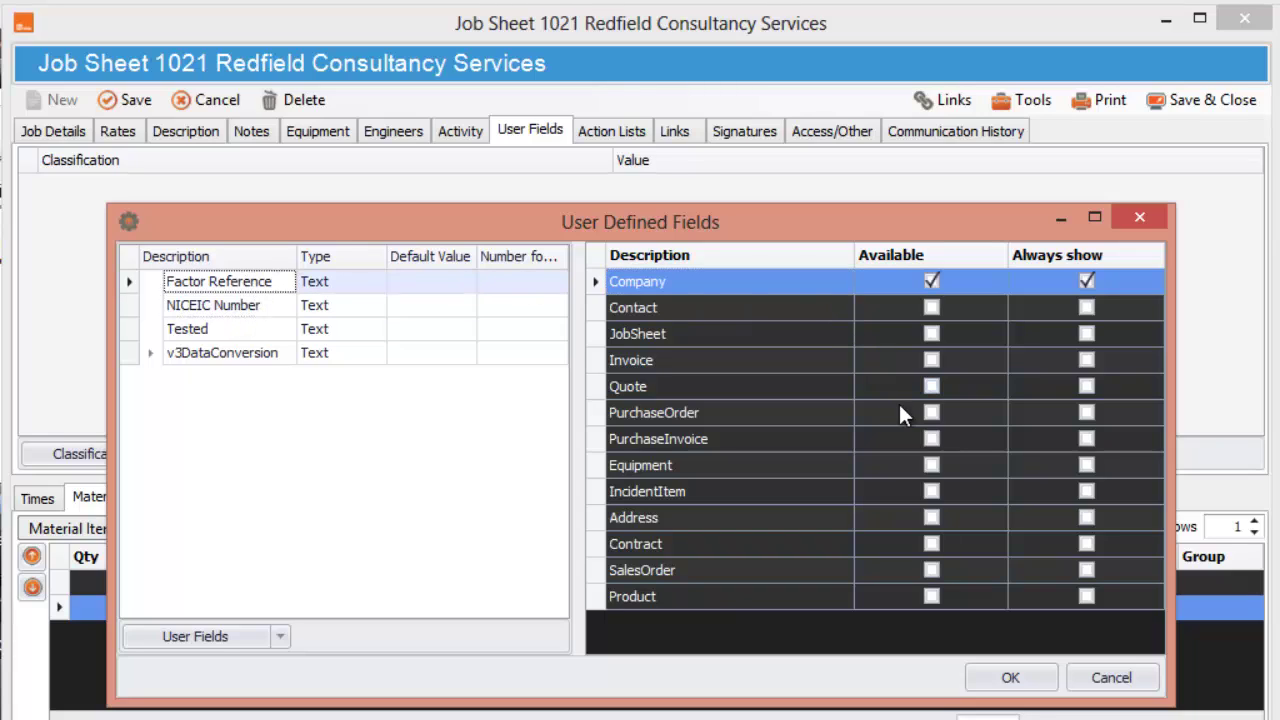
left_click(931, 333)
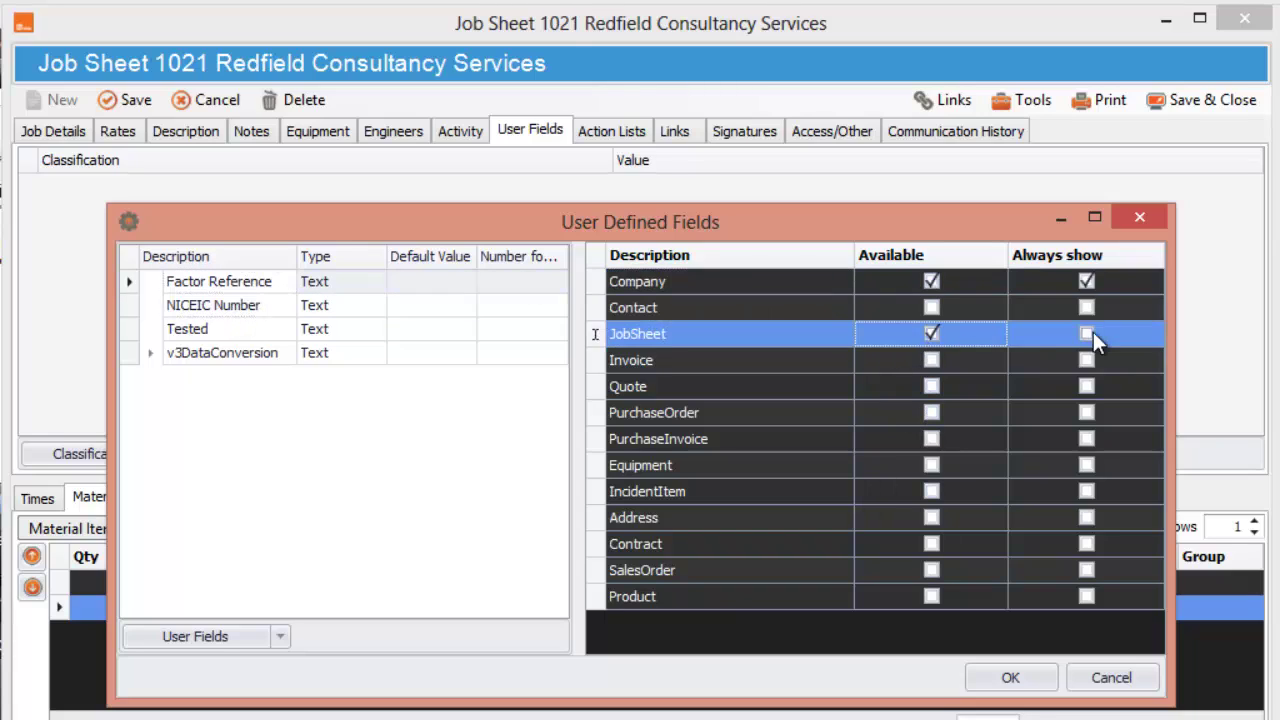
left_click(1086, 333)
left_click(1003, 680)
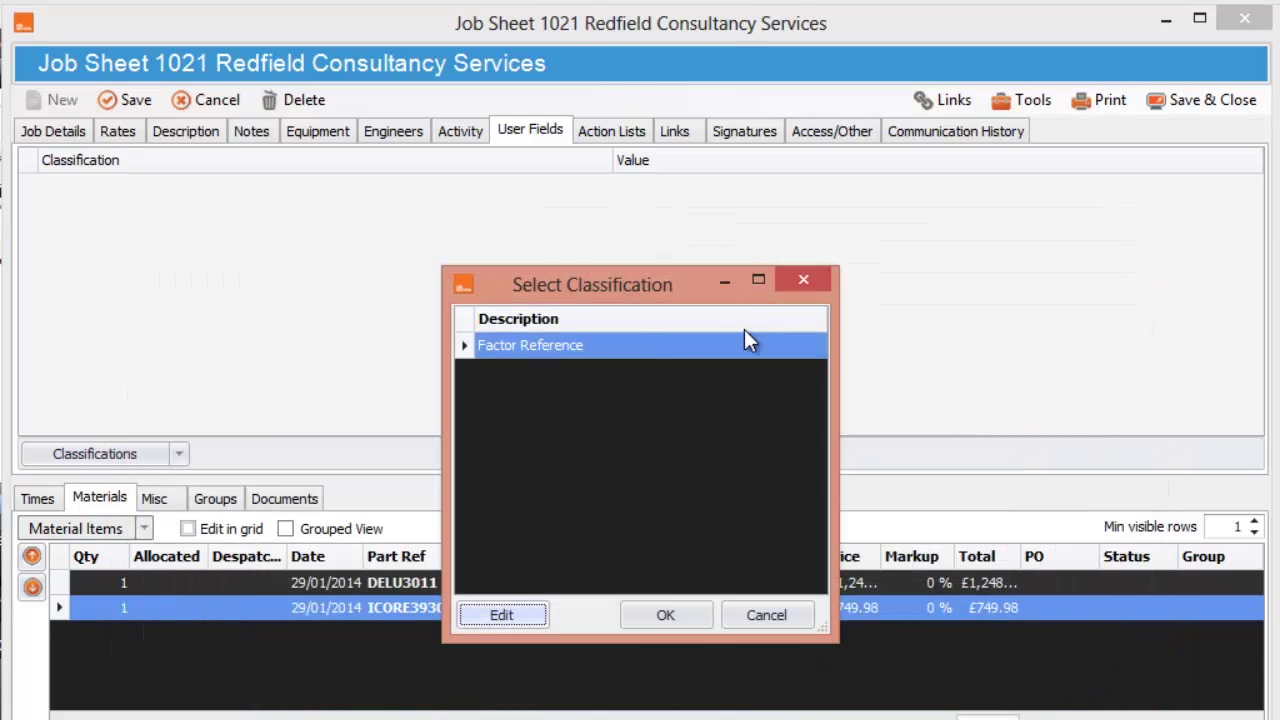
Step: Add the Factor Reference classification to the job's user fields and set its value to 1232
left_click(690, 612)
left_click(645, 188)
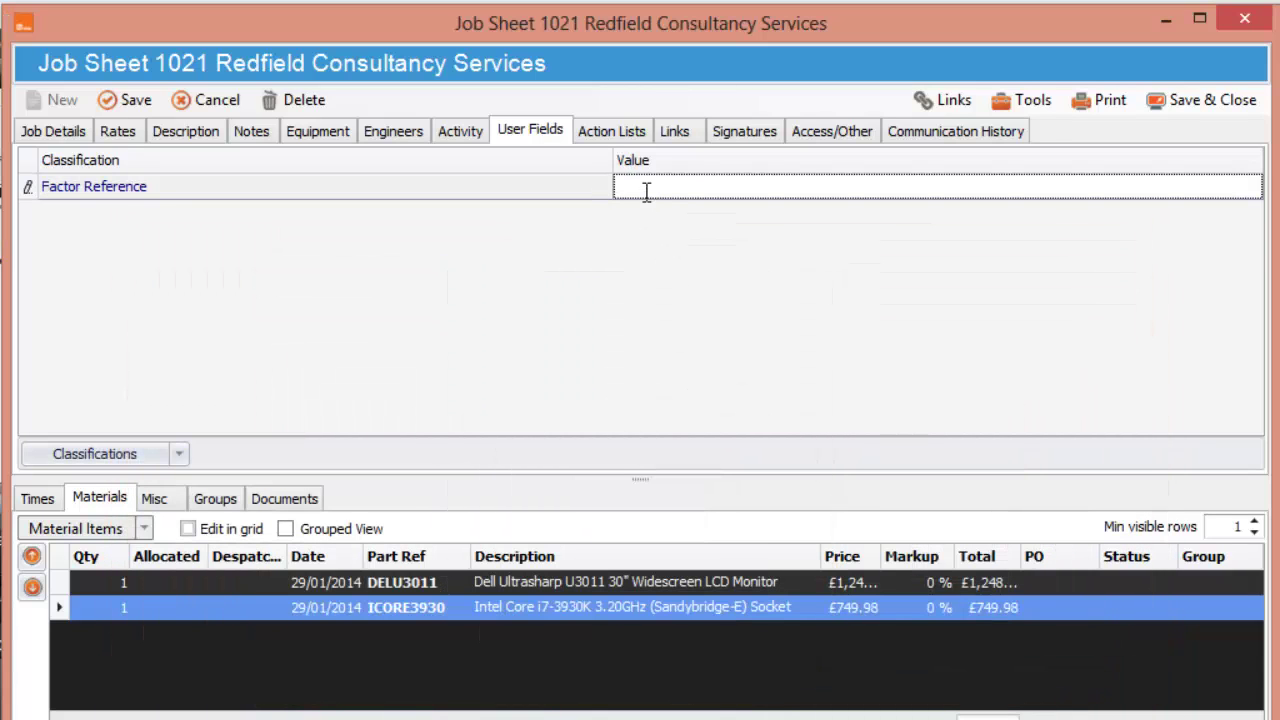
type("123")
type("2")
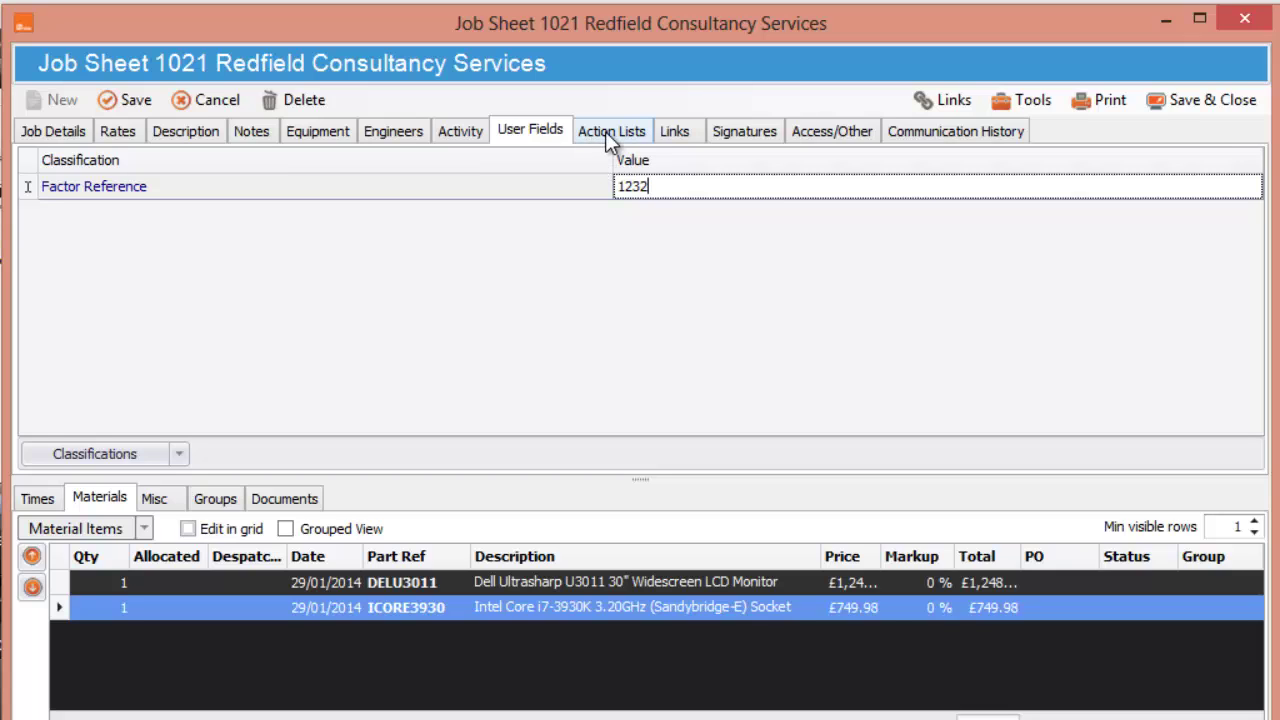
Step: Add the GG energy-saving checklist to the job's action lists
left_click(610, 133)
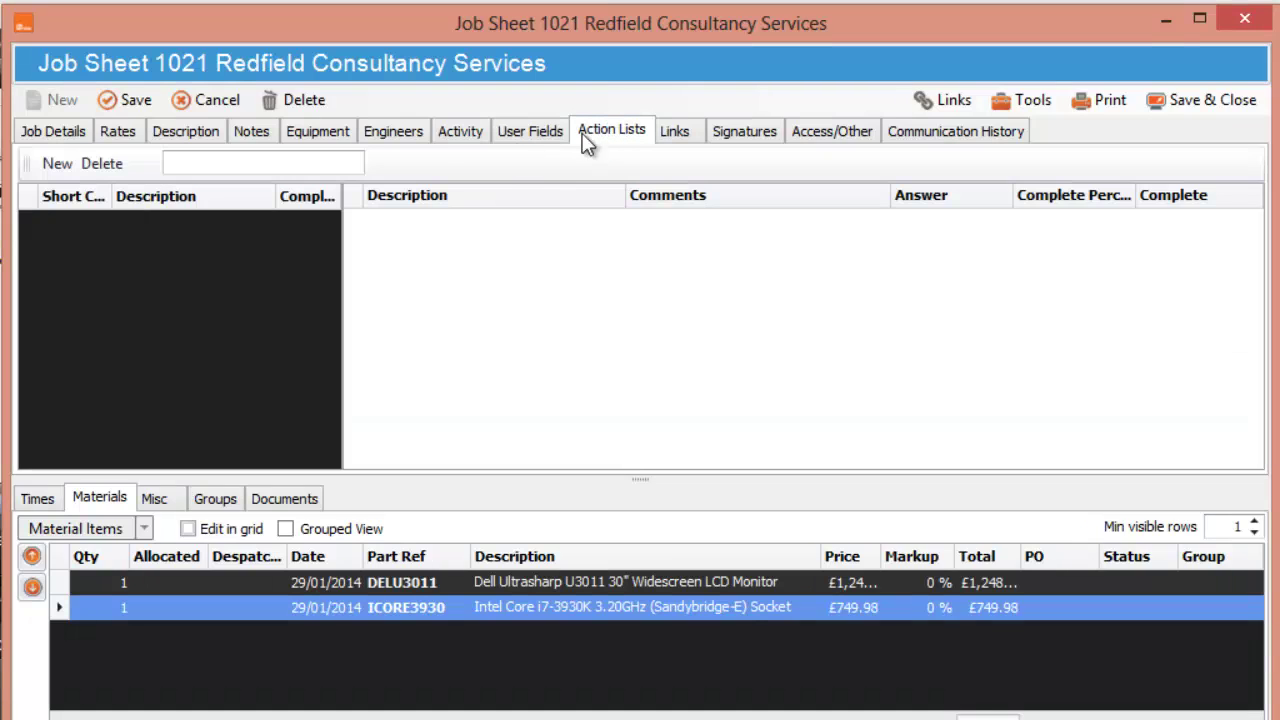
left_click(58, 166)
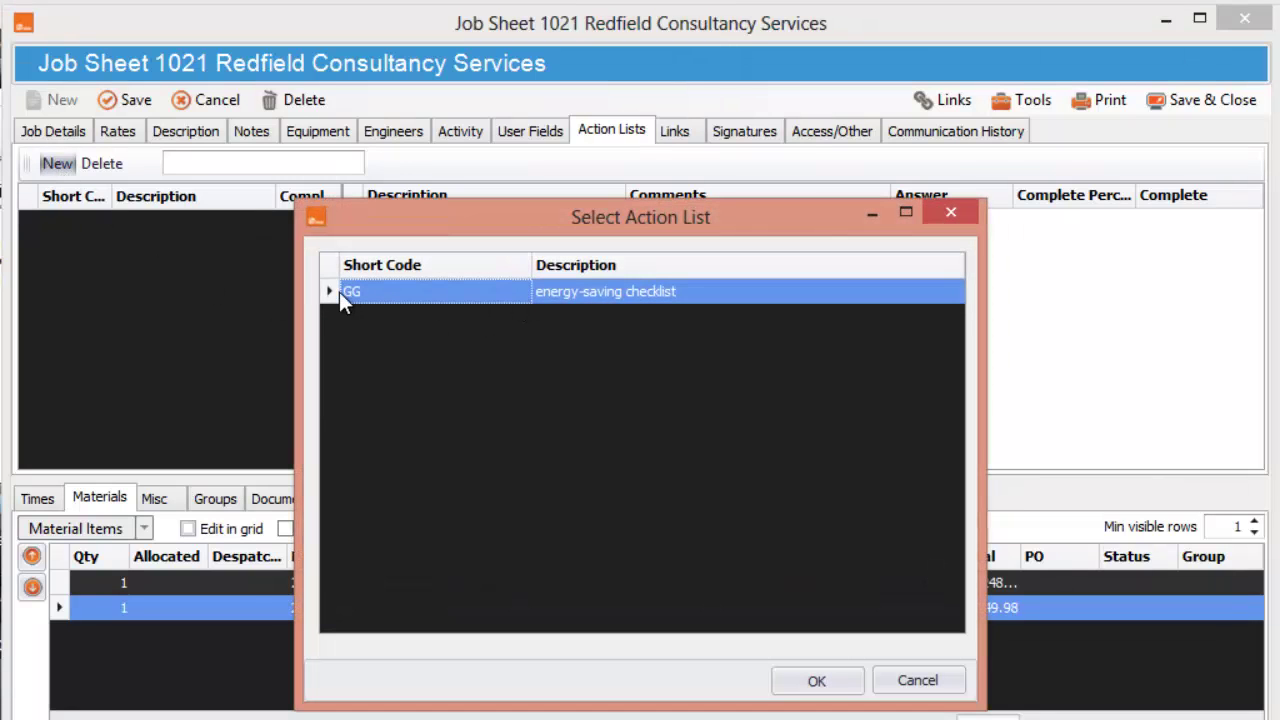
left_click(816, 681)
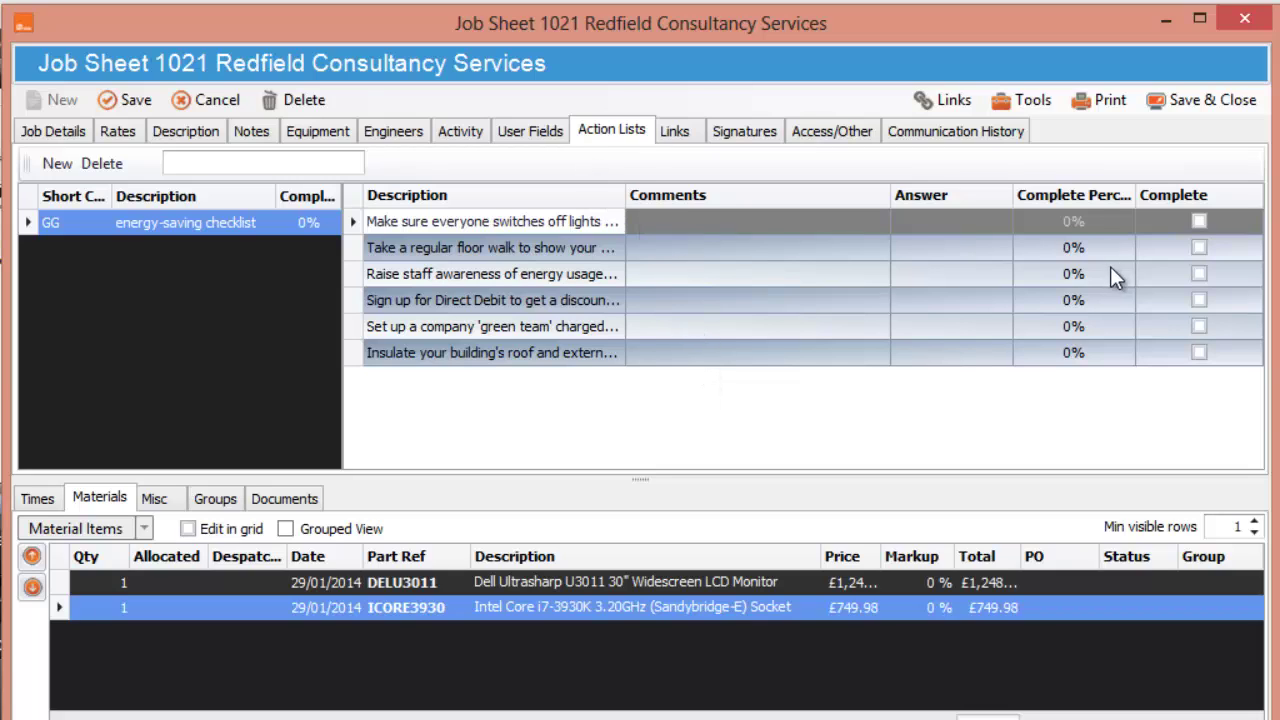
Step: Mark all six actions of the energy-saving checklist as complete
left_click(1199, 222)
left_click(1204, 250)
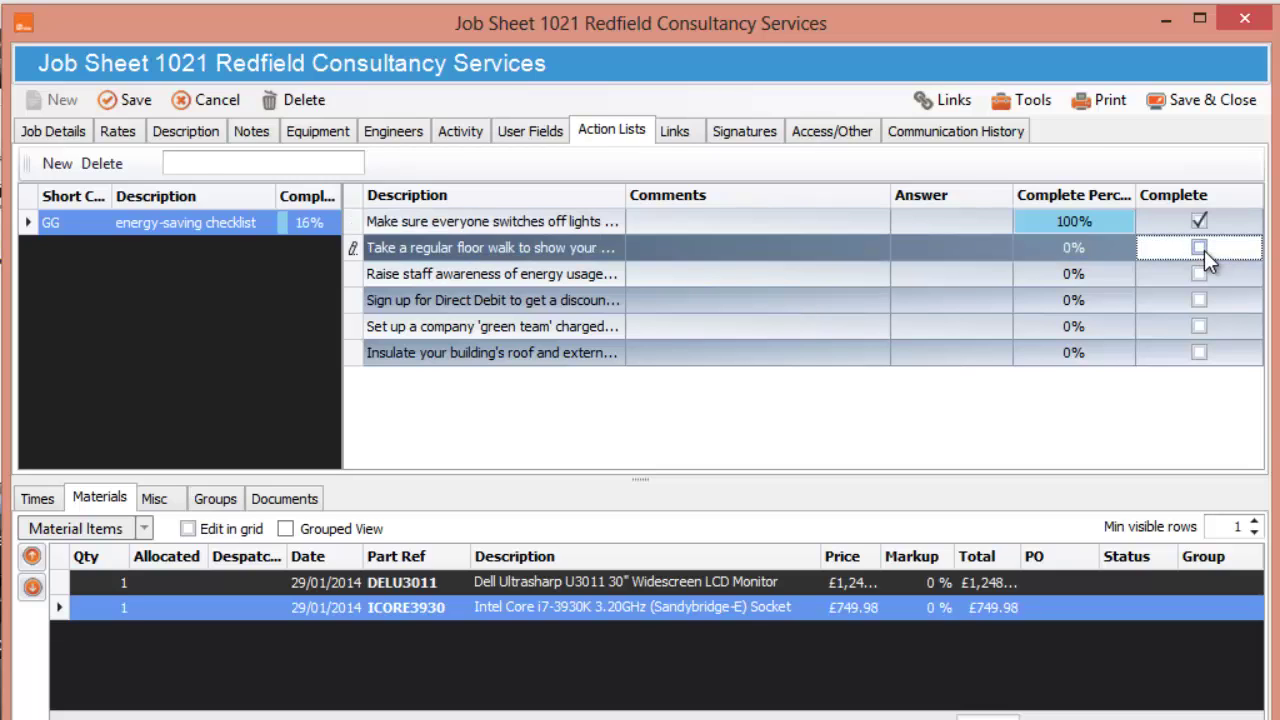
left_click(1204, 278)
left_click(1205, 304)
left_click(1205, 326)
left_click(1202, 352)
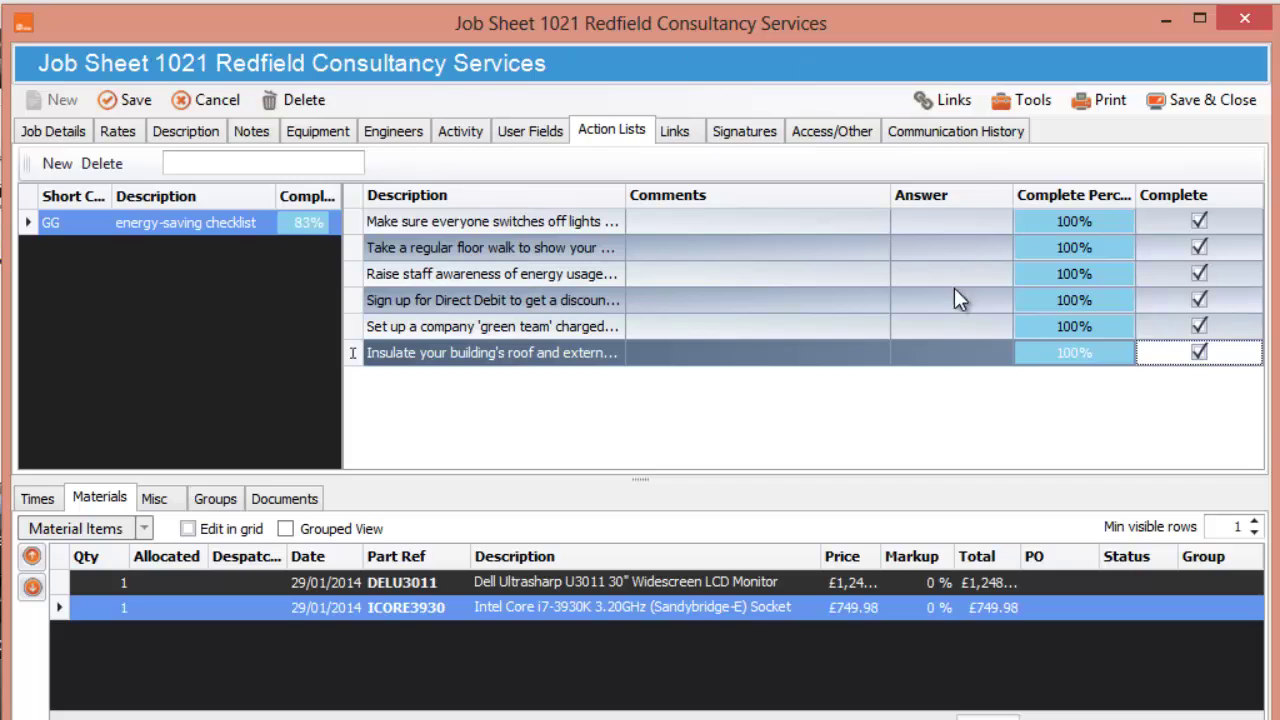
Step: Review the invoices linked to the job, then look at its signatures
left_click(665, 136)
left_click(60, 243)
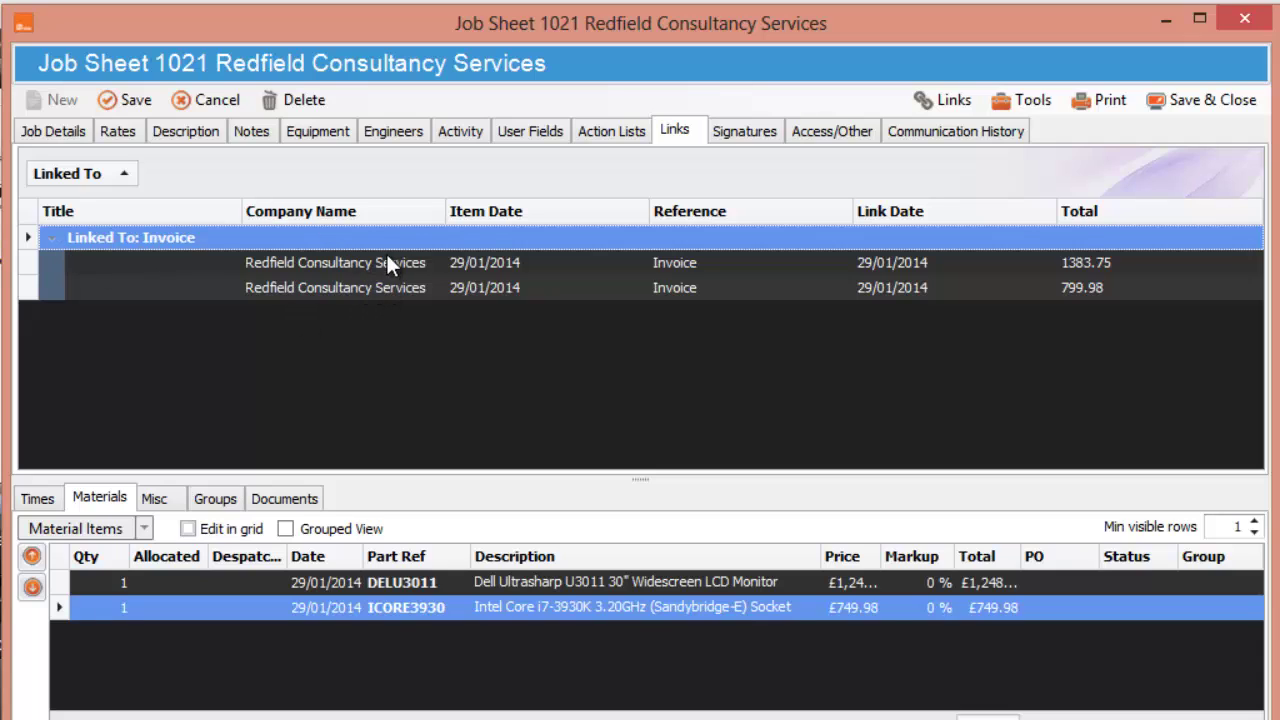
left_click(747, 131)
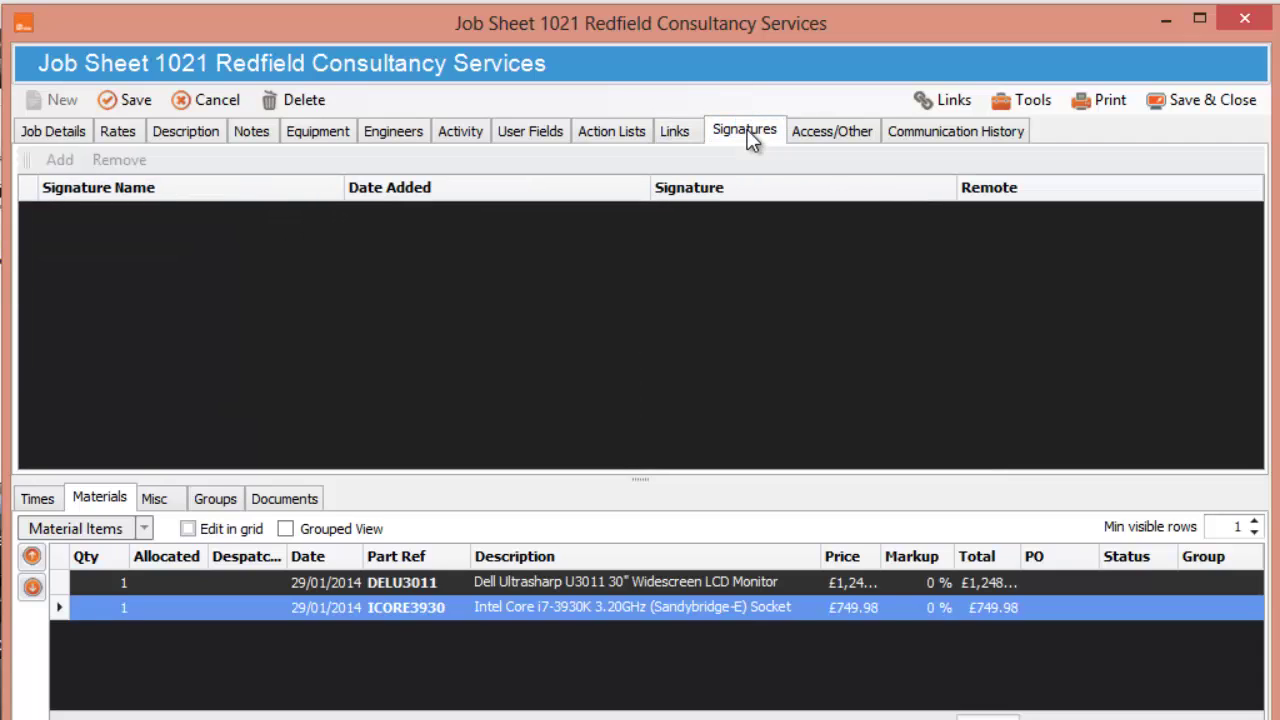
Step: Add a carded visit to the job's access details
left_click(830, 135)
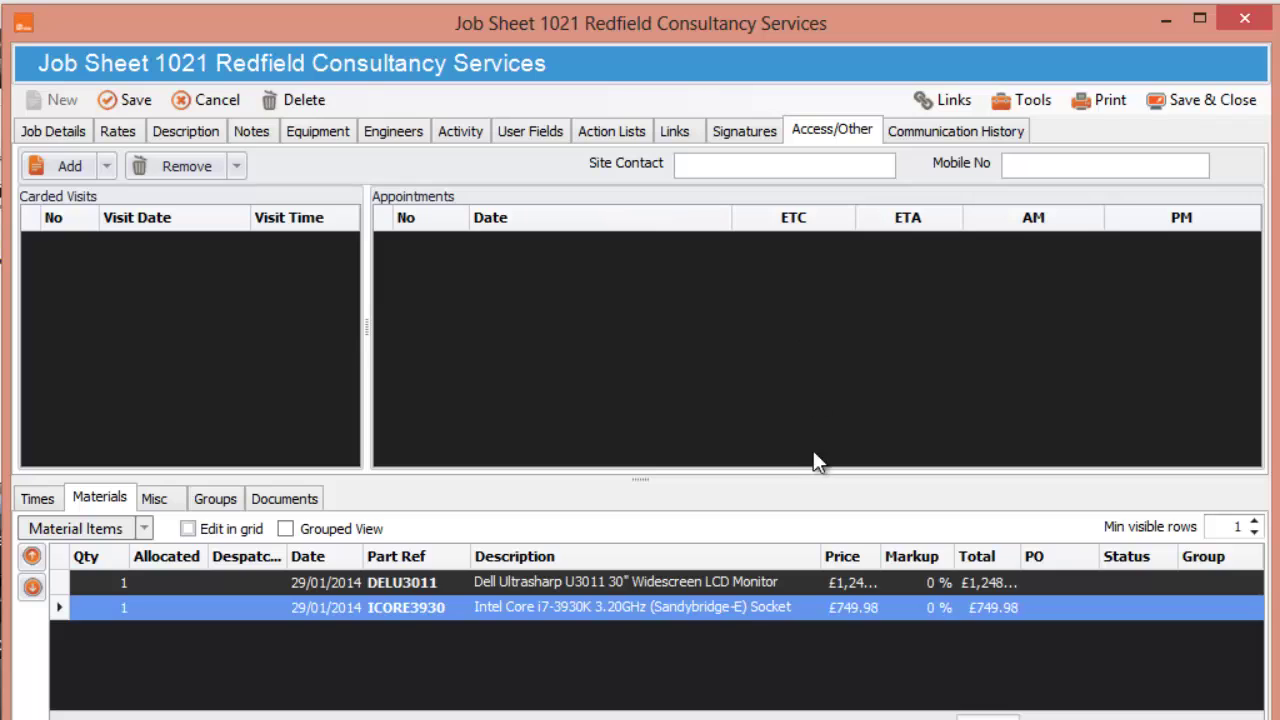
left_click(109, 173)
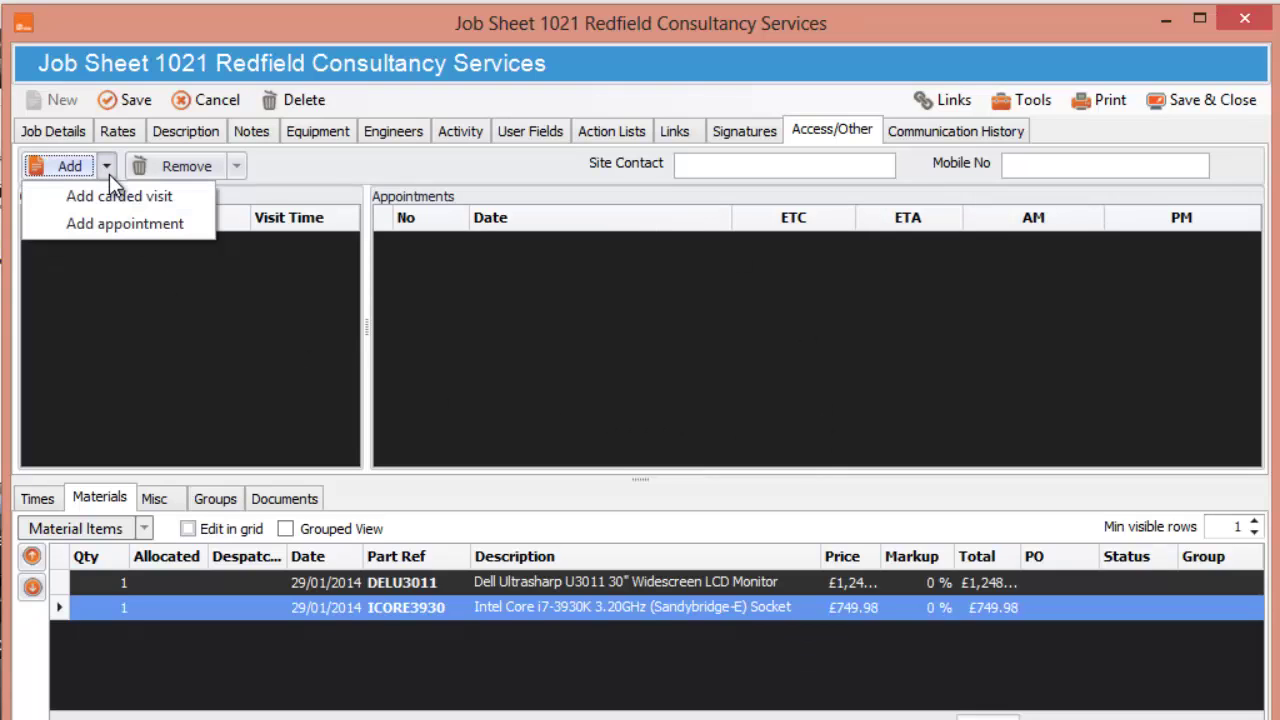
left_click(124, 203)
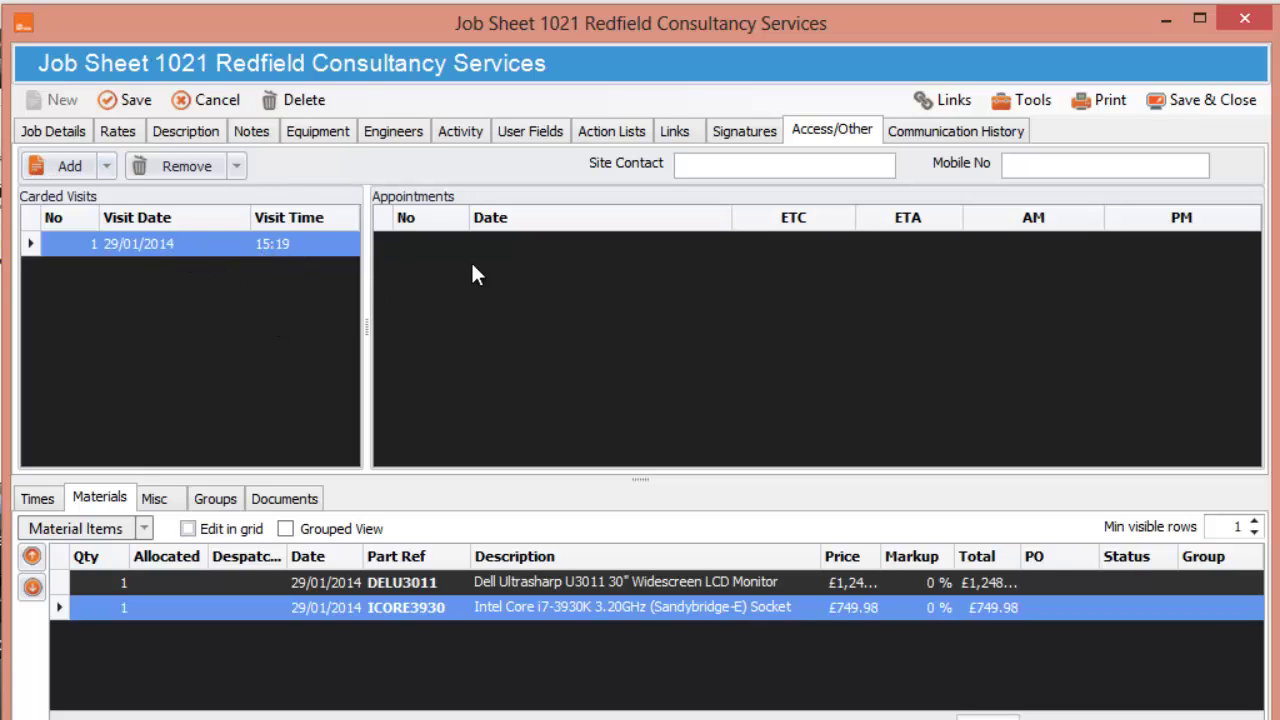
Step: Add an appointment to the job and mark it for both AM and PM
left_click(109, 174)
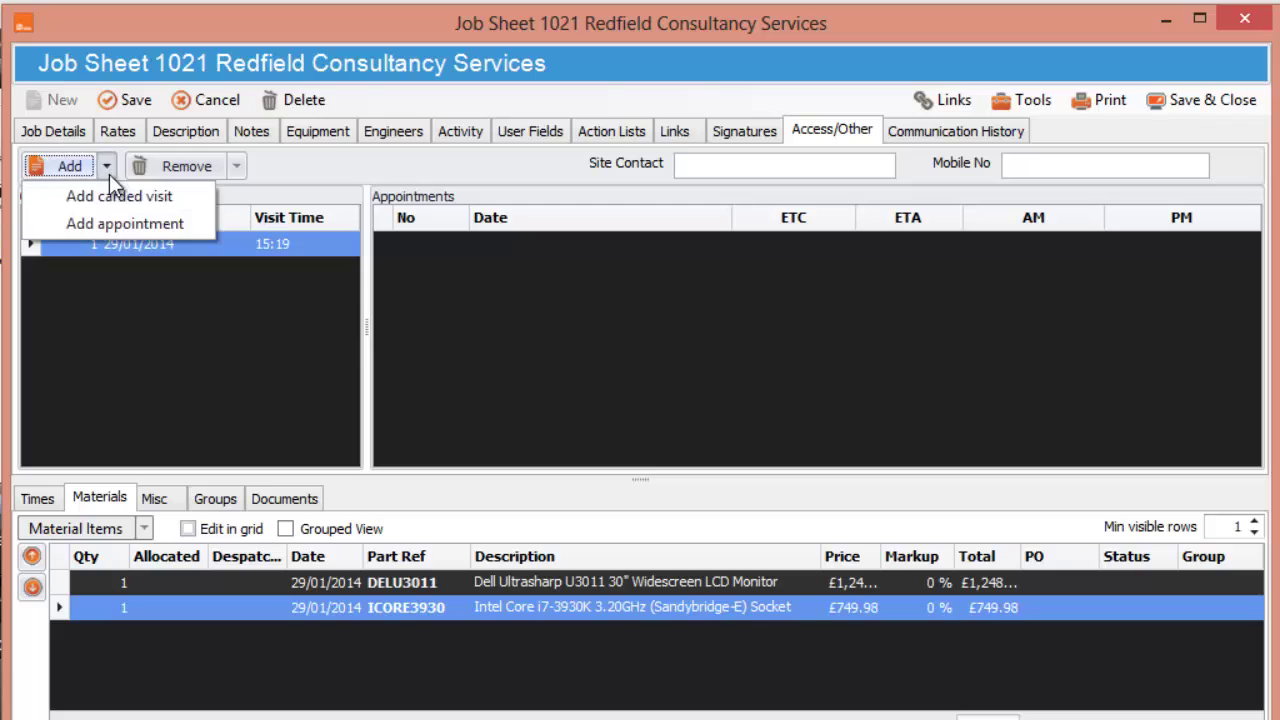
left_click(115, 224)
left_click(803, 242)
left_click(845, 240)
left_click(933, 244)
left_click(1032, 244)
left_click(1218, 246)
Step: Look over the site contact and mobile number fields and the communication history, then save the job sheet
left_click(737, 166)
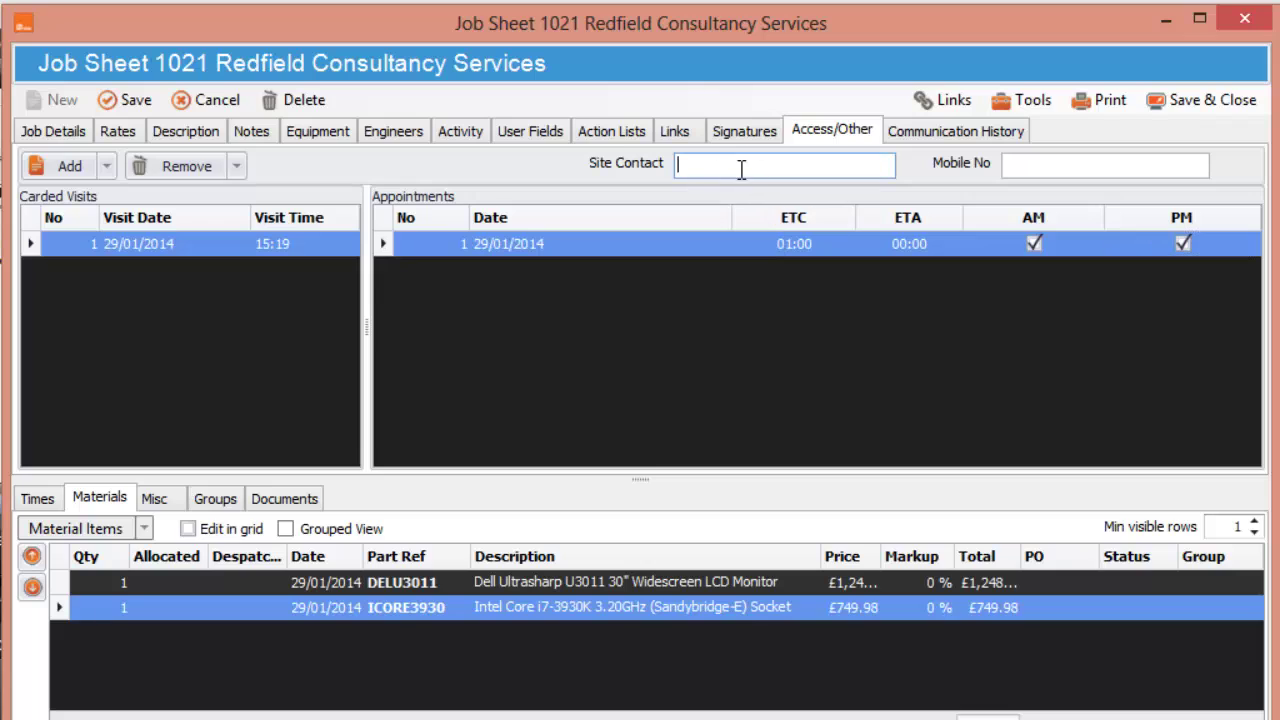
left_click(1045, 168)
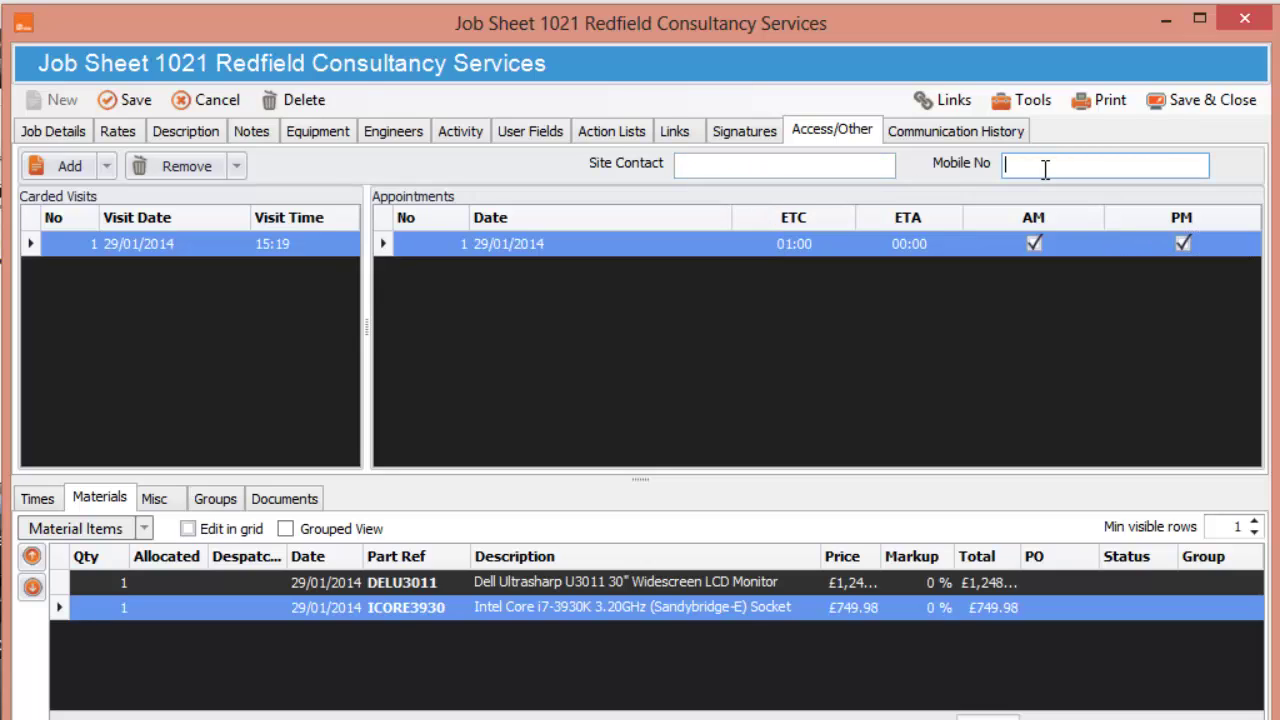
left_click(968, 131)
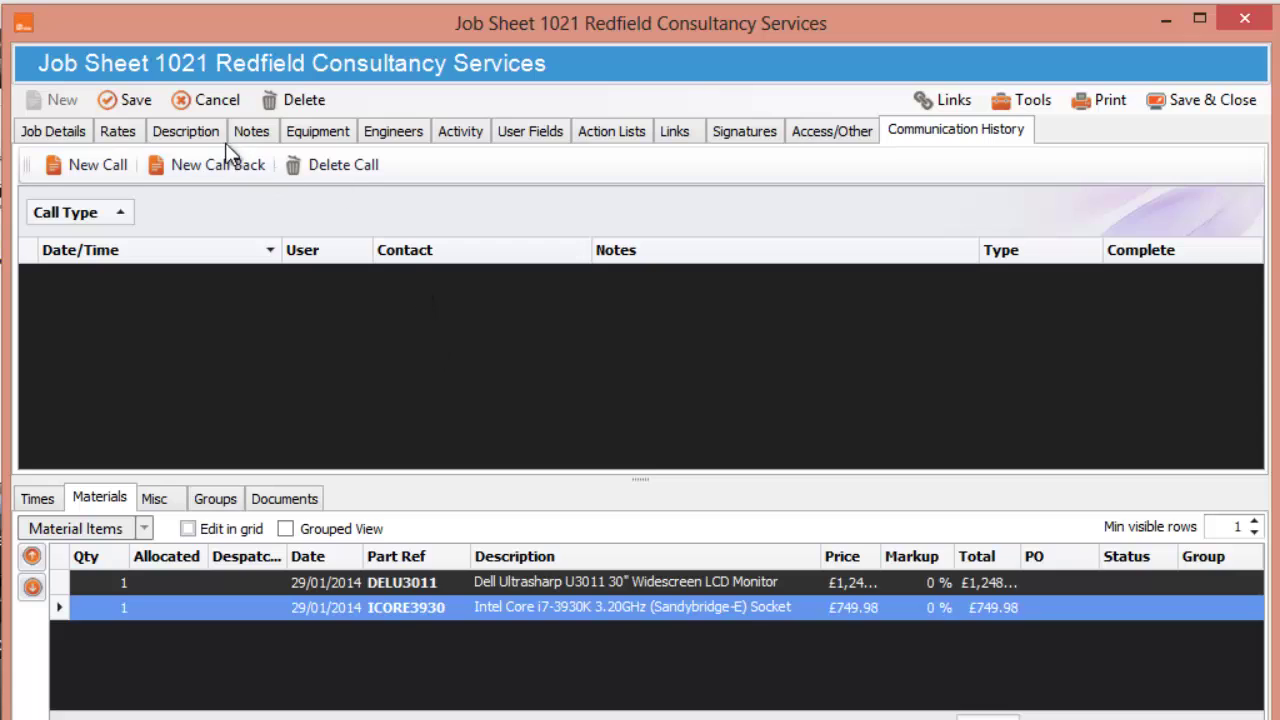
left_click(130, 103)
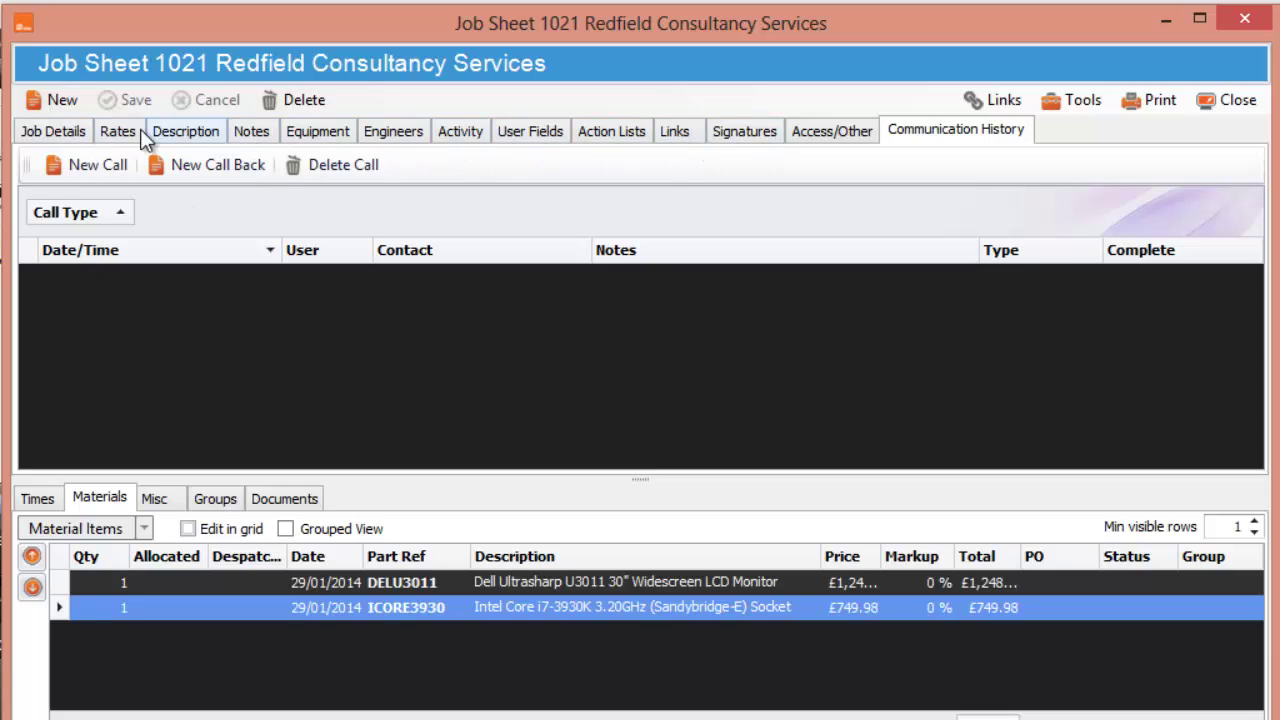
Step: Open the Intel processor invoice from the job's invoices and view the jobs linked to it
left_click(458, 133)
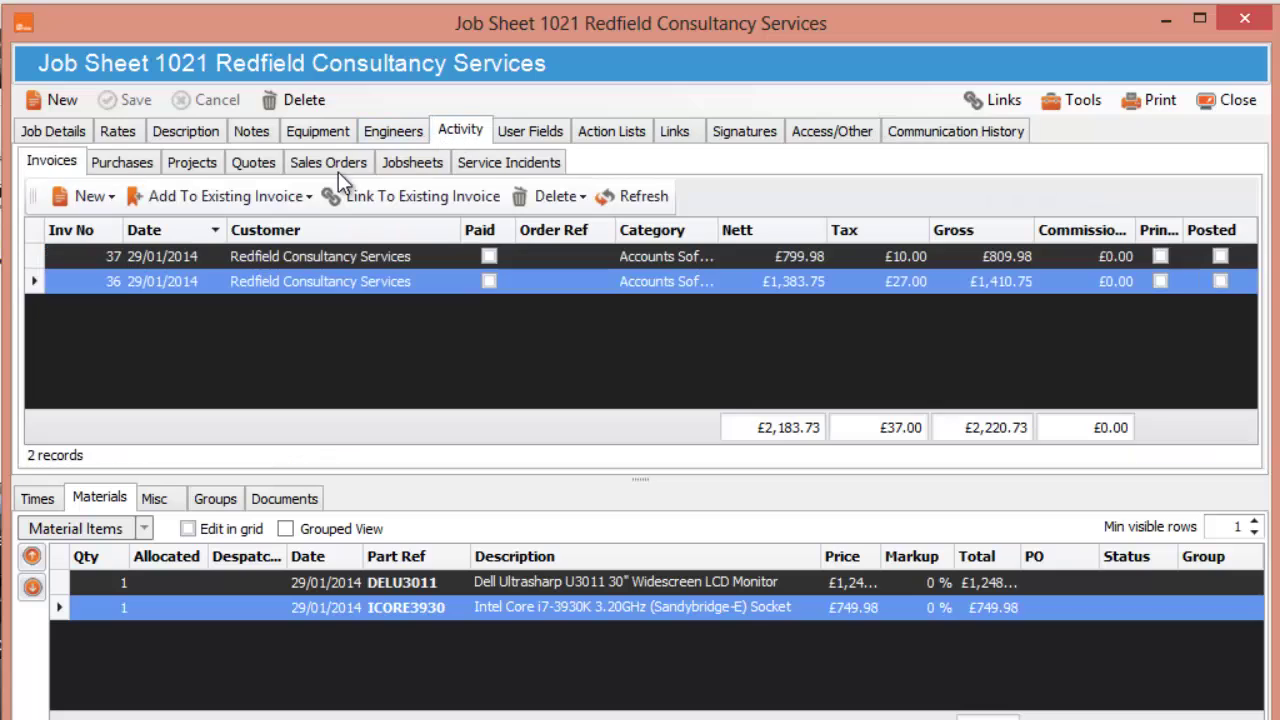
left_click(300, 257)
double_click(295, 256)
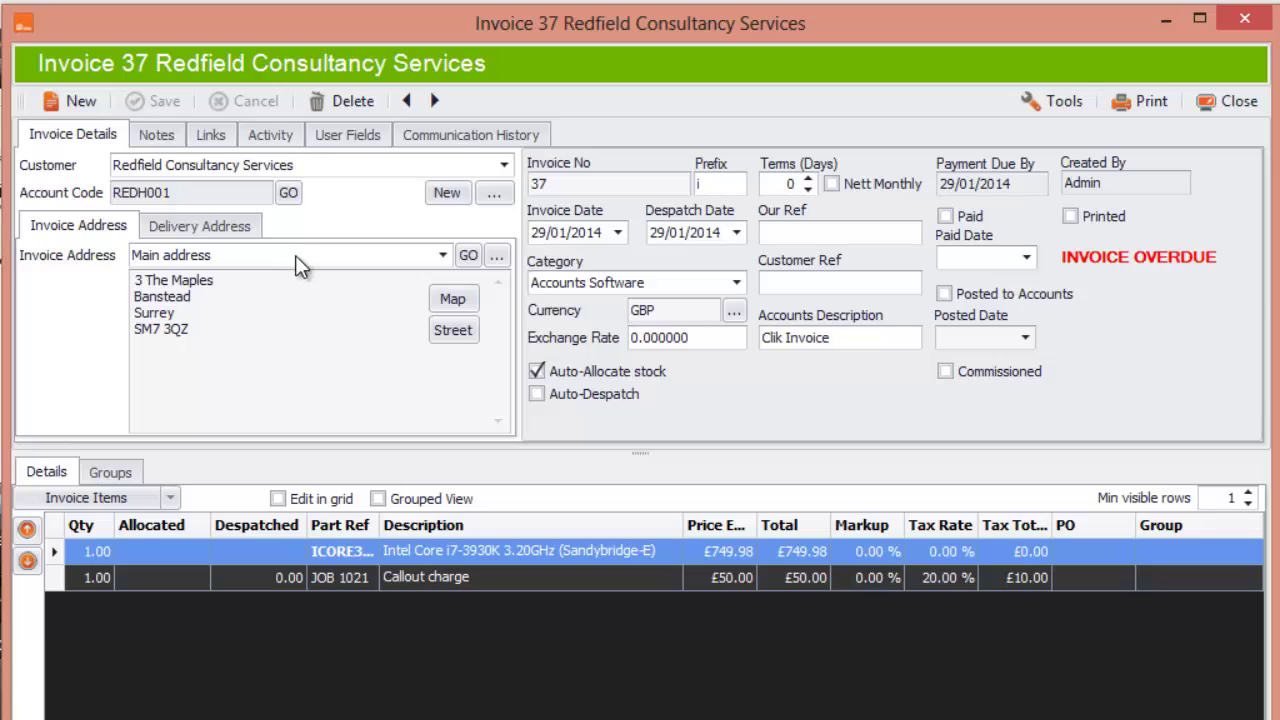
left_click(284, 136)
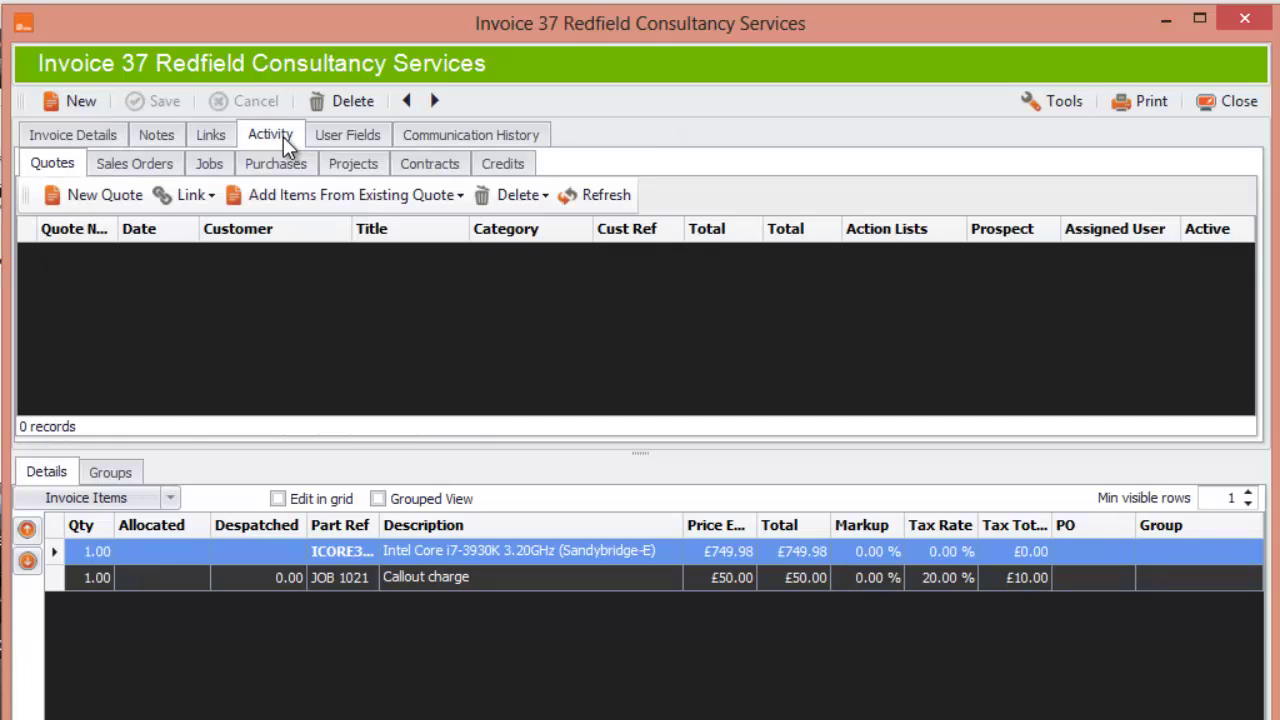
left_click(214, 164)
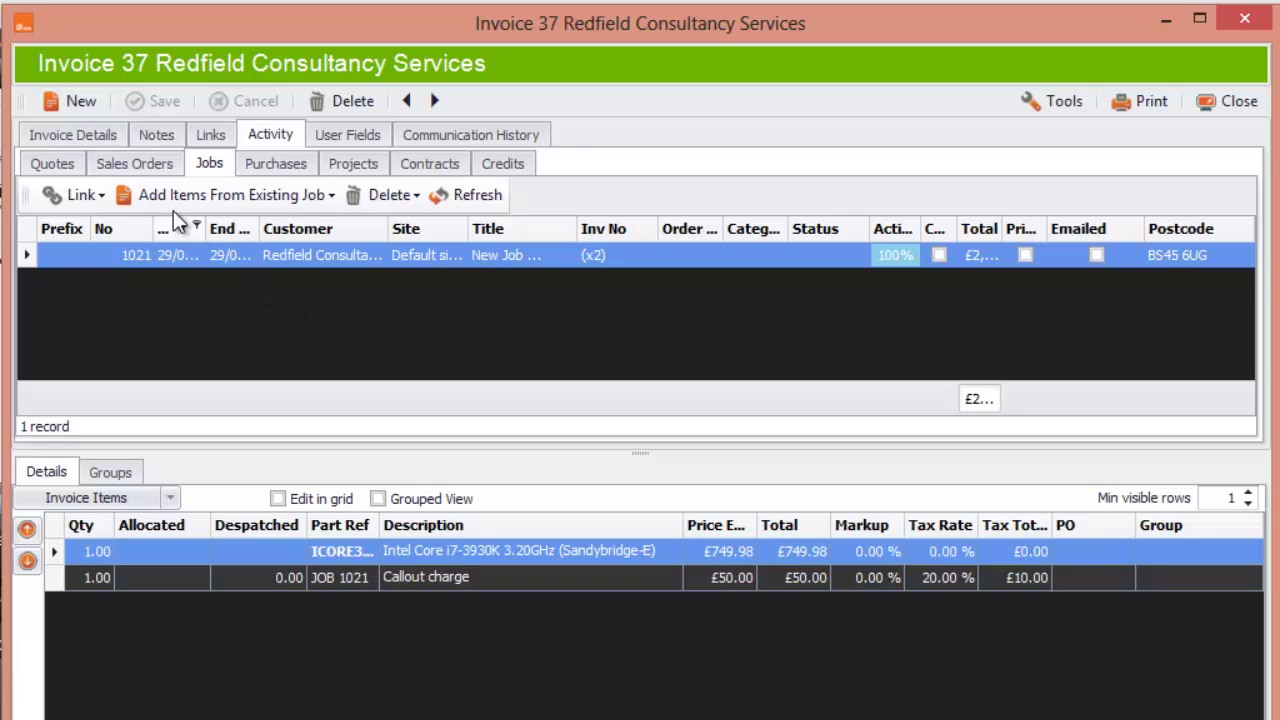
Step: Link existing job 1008 to the invoice and look over both jobs linked to it
left_click(100, 196)
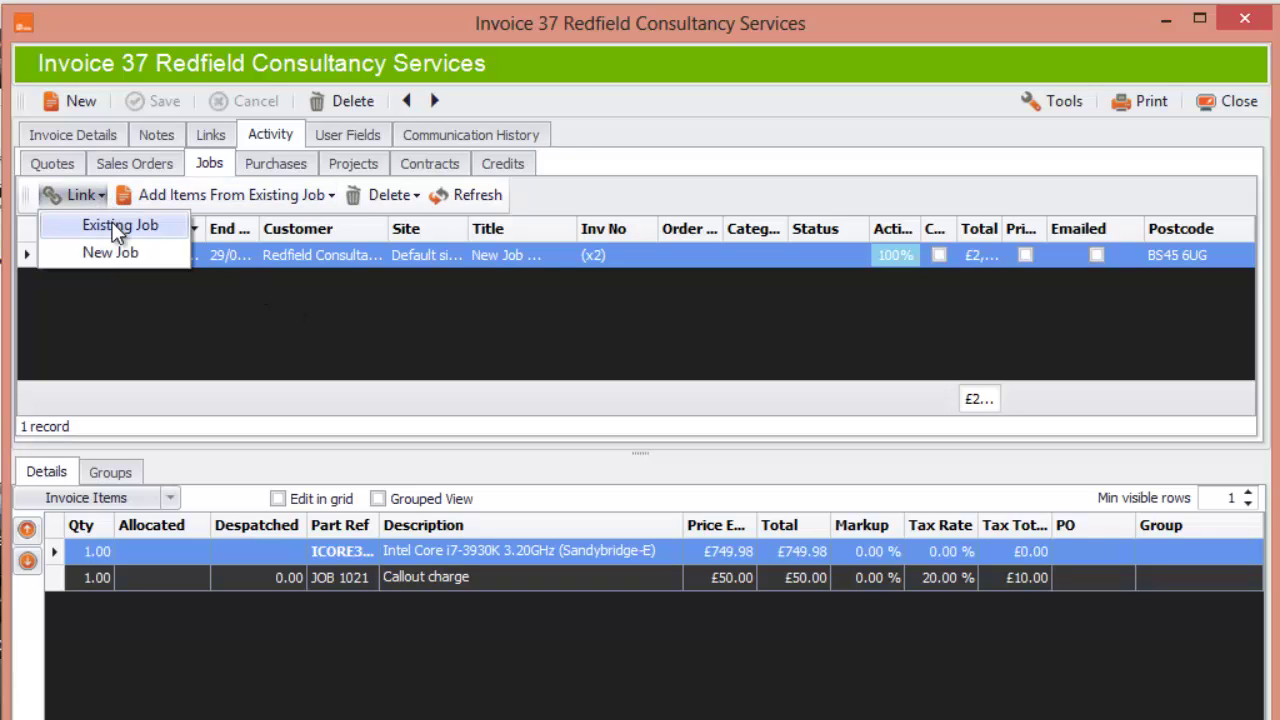
left_click(118, 226)
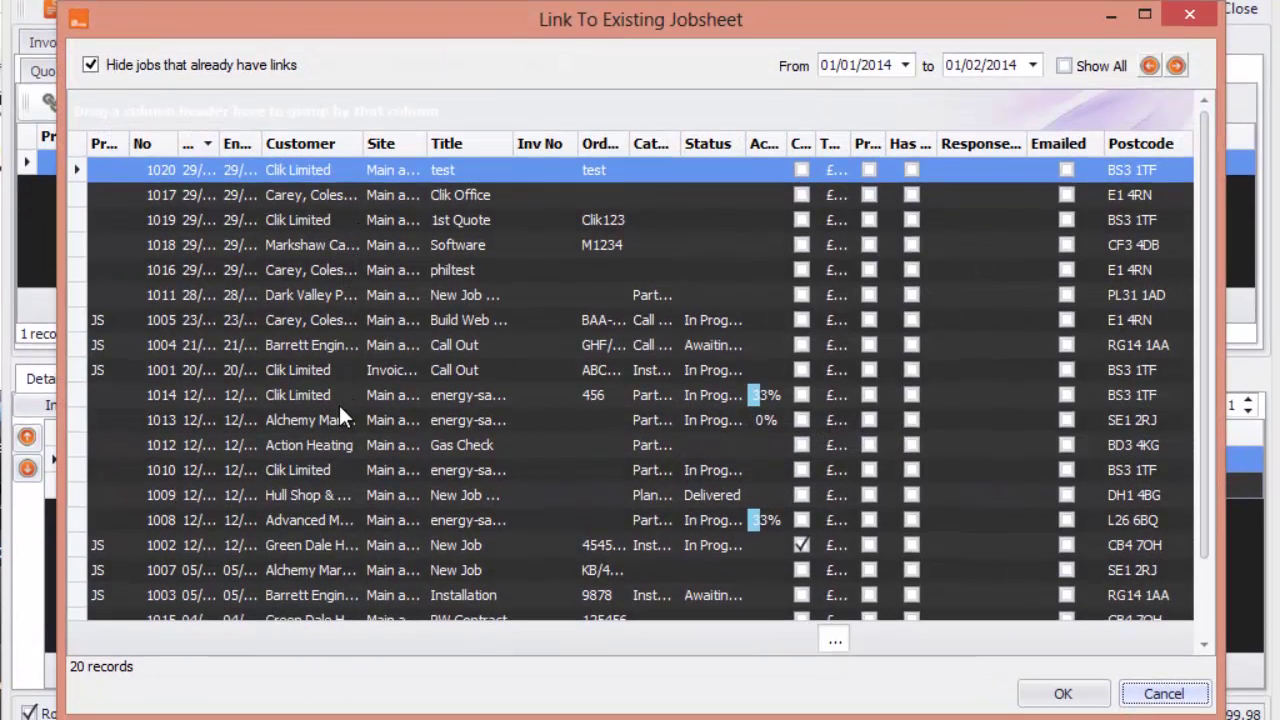
left_click(351, 520)
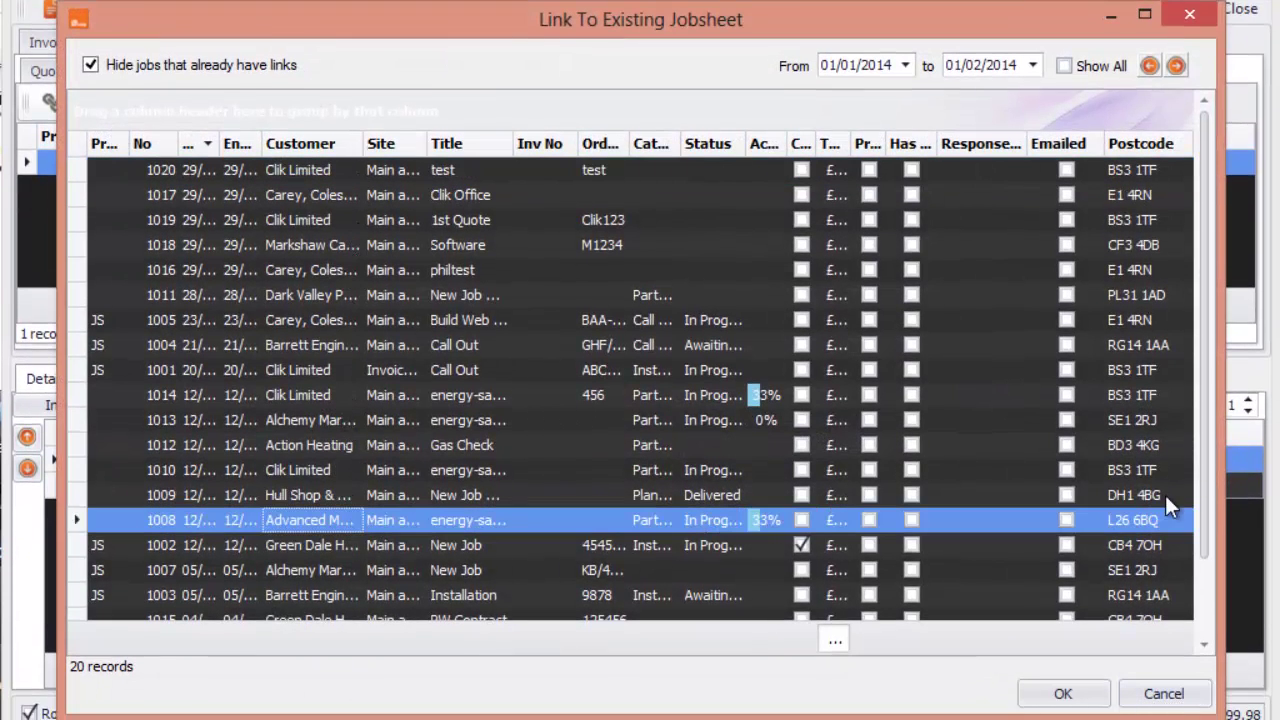
left_click(1063, 693)
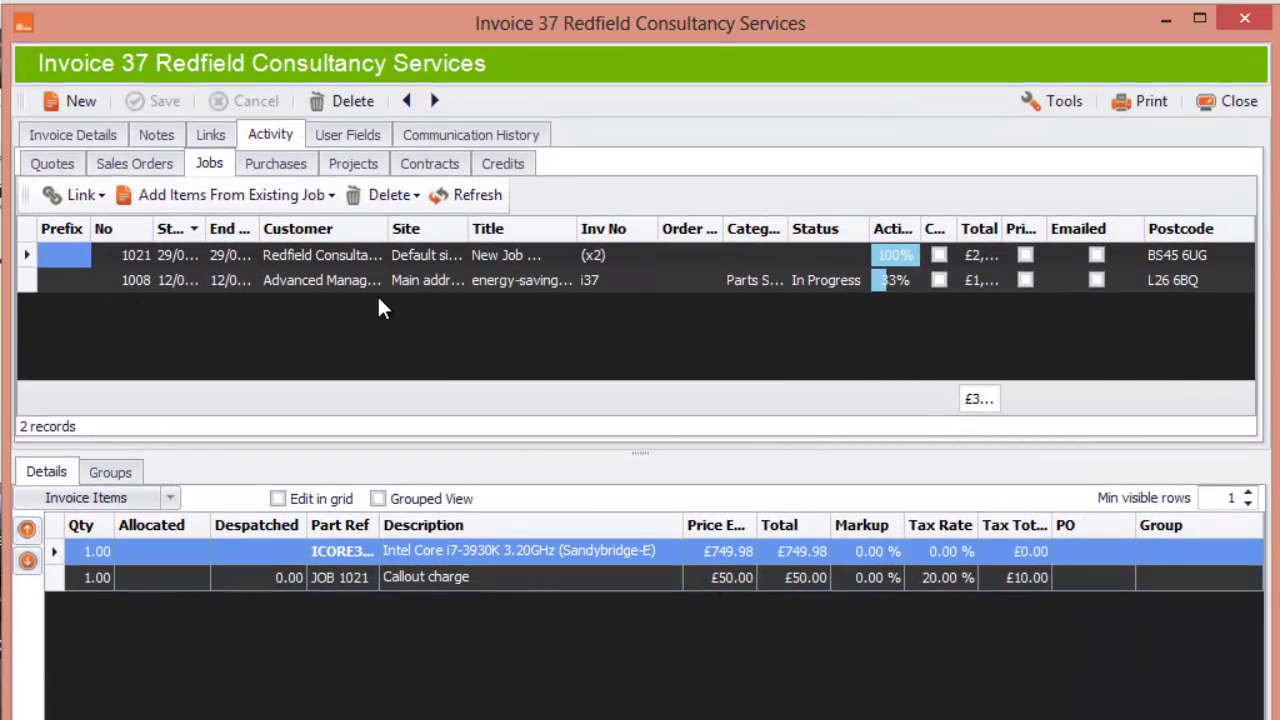
left_click(363, 280)
left_click(364, 264)
left_click(365, 270)
left_click(364, 259)
left_click(364, 275)
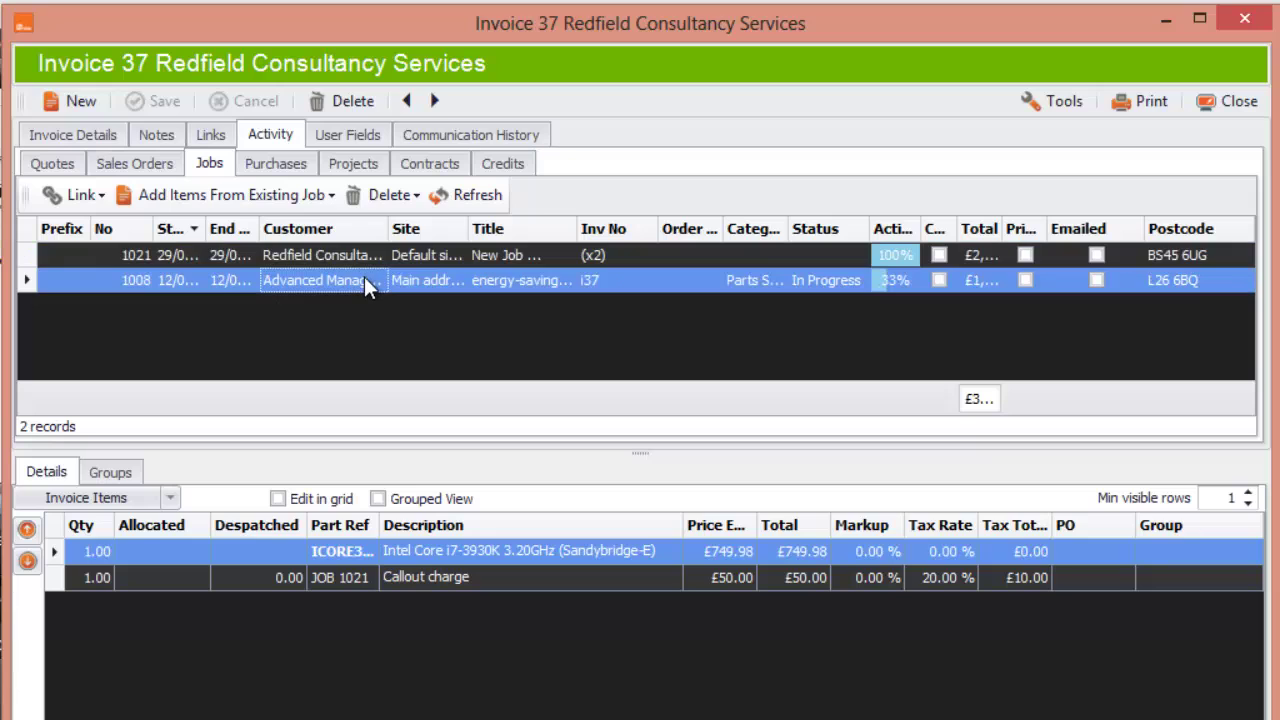
Step: Return to the invoice's main details, then close the invoice to get back to the job sheet
left_click(68, 161)
left_click(64, 131)
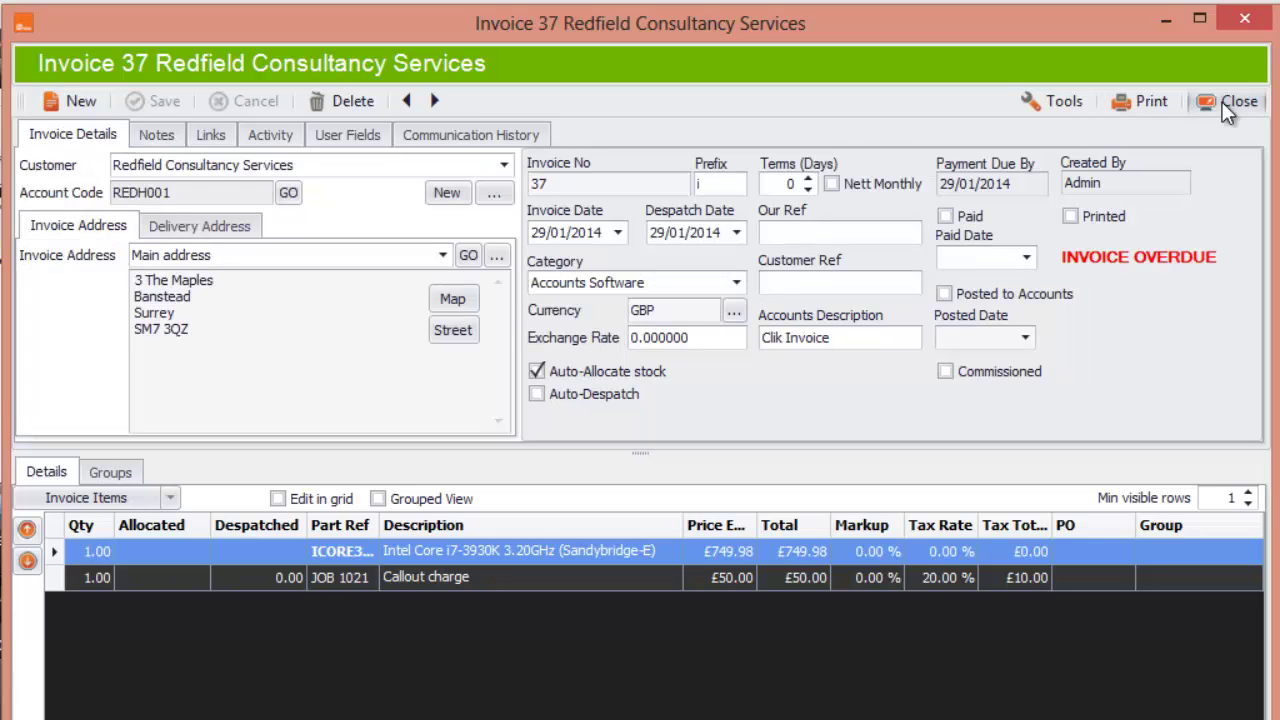
left_click(1226, 101)
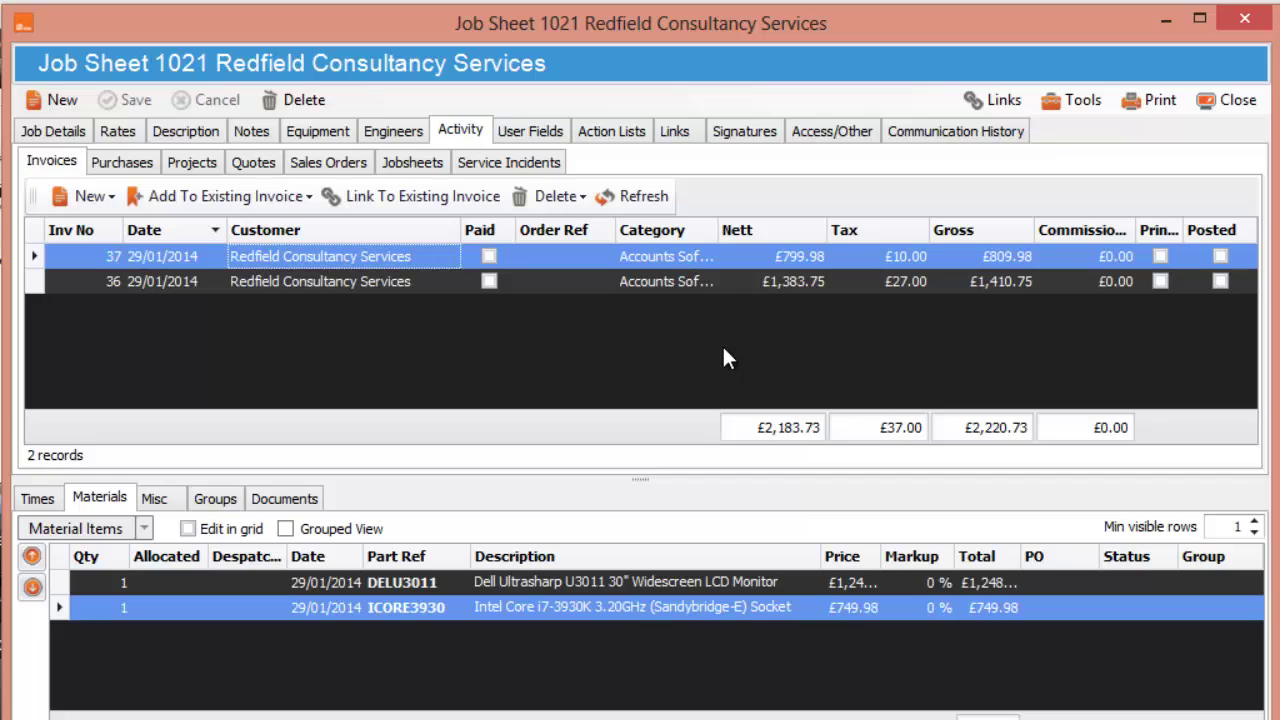